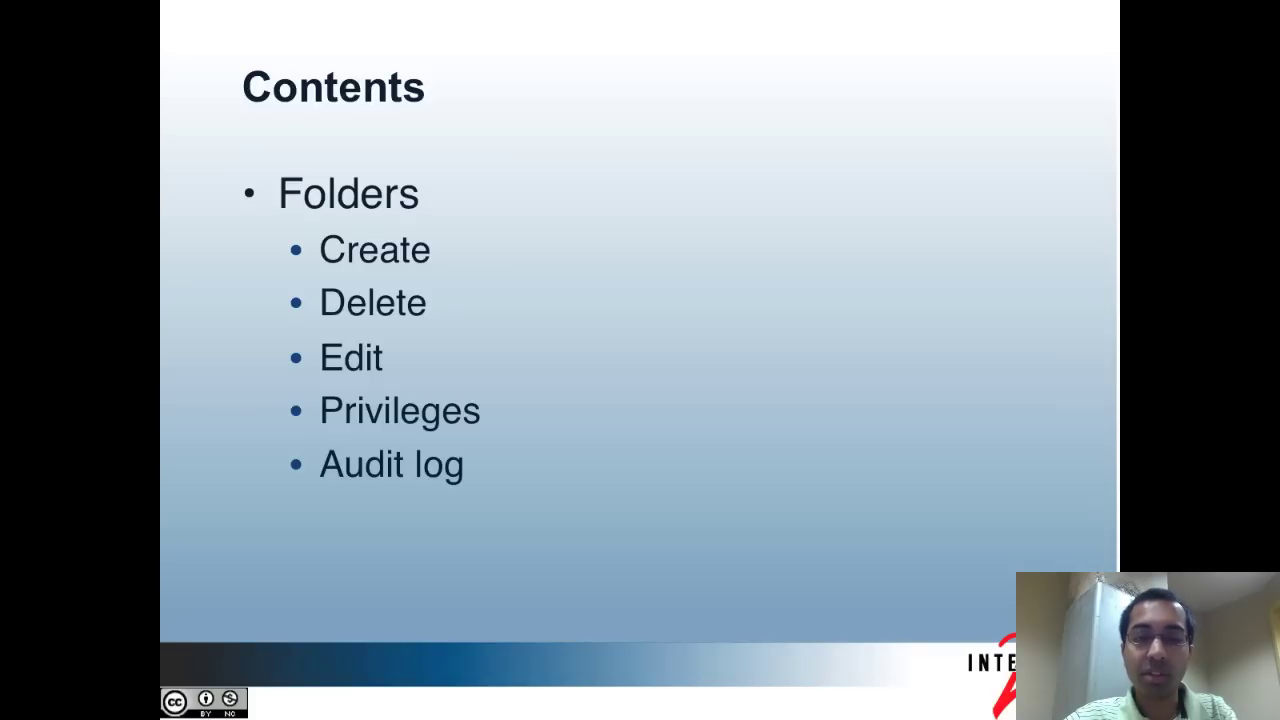
{"action": "key", "text": "Right"}
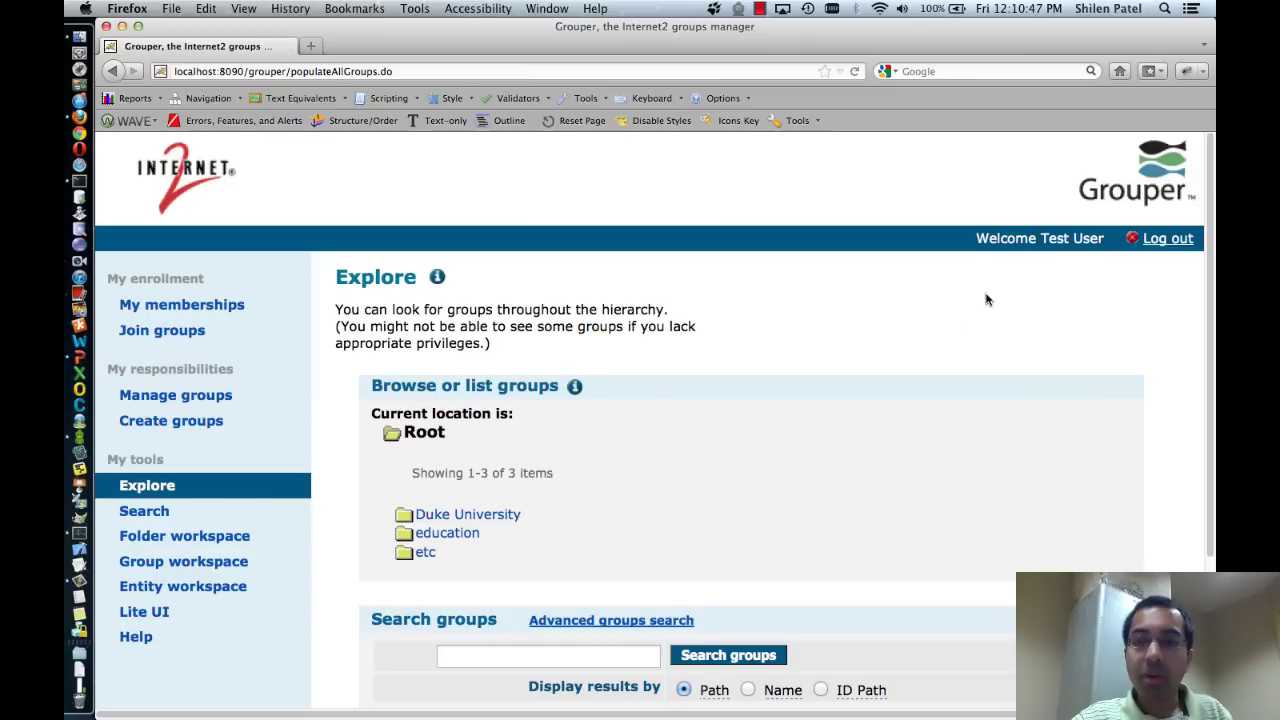
{"action": "left_click_drag", "start_coordinate": [1041, 242], "coordinate": [1104, 242]}
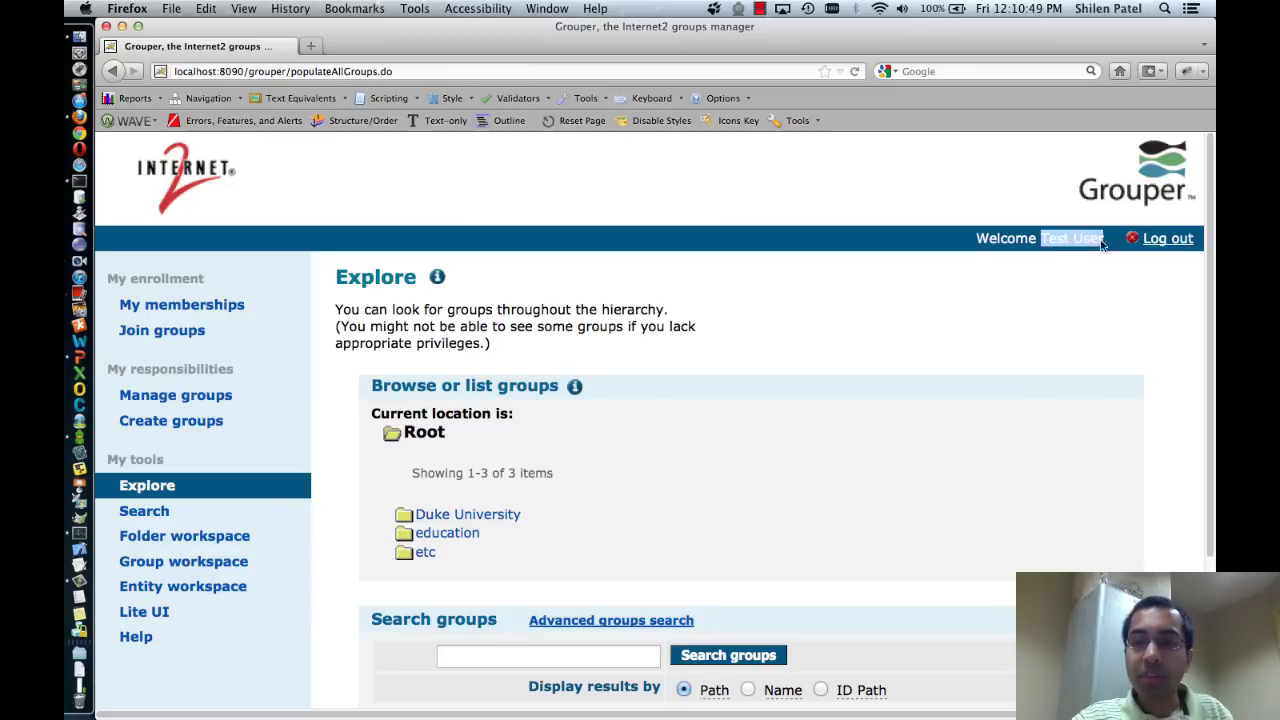
{"action": "left_click", "coordinate": [990, 304]}
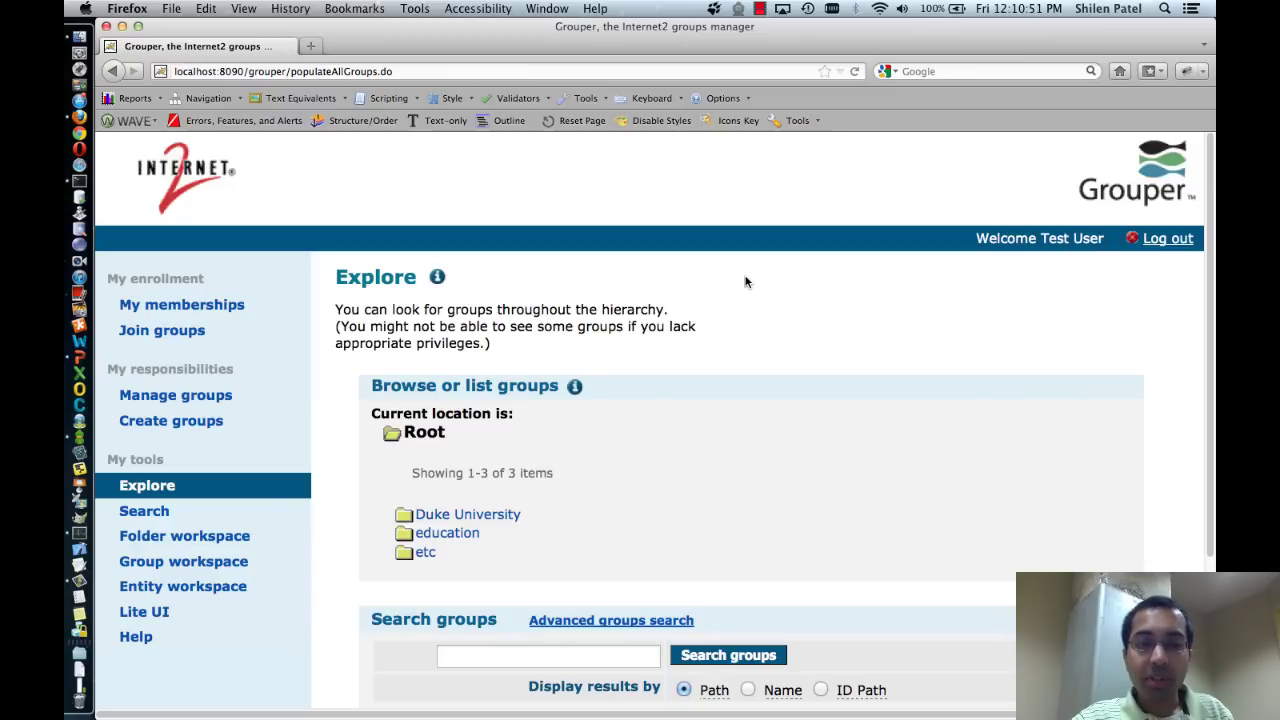
Go to group management and browse into the apps folder under Duke University: Engineering
{"action": "left_click", "coordinate": [163, 398]}
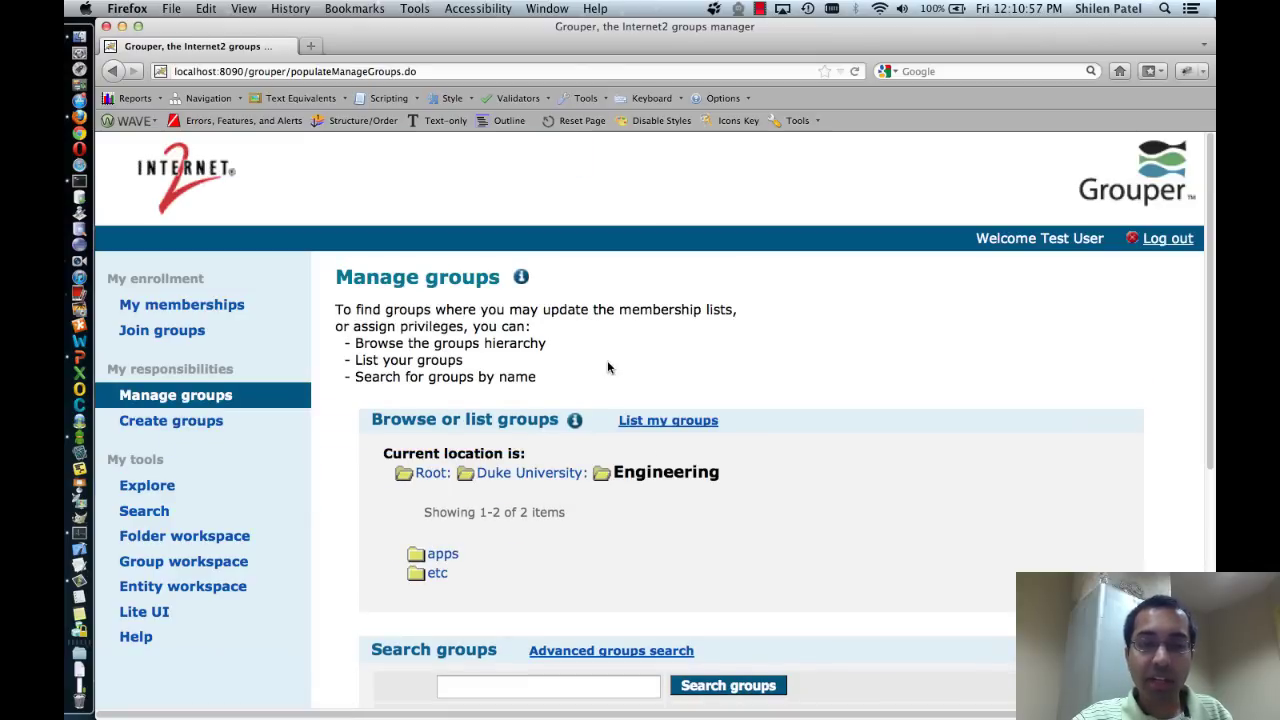
{"action": "scroll", "coordinate": [607, 368], "scroll_direction": "down", "scroll_amount": 4}
{"action": "scroll", "coordinate": [607, 368], "scroll_direction": "down", "scroll_amount": 1}
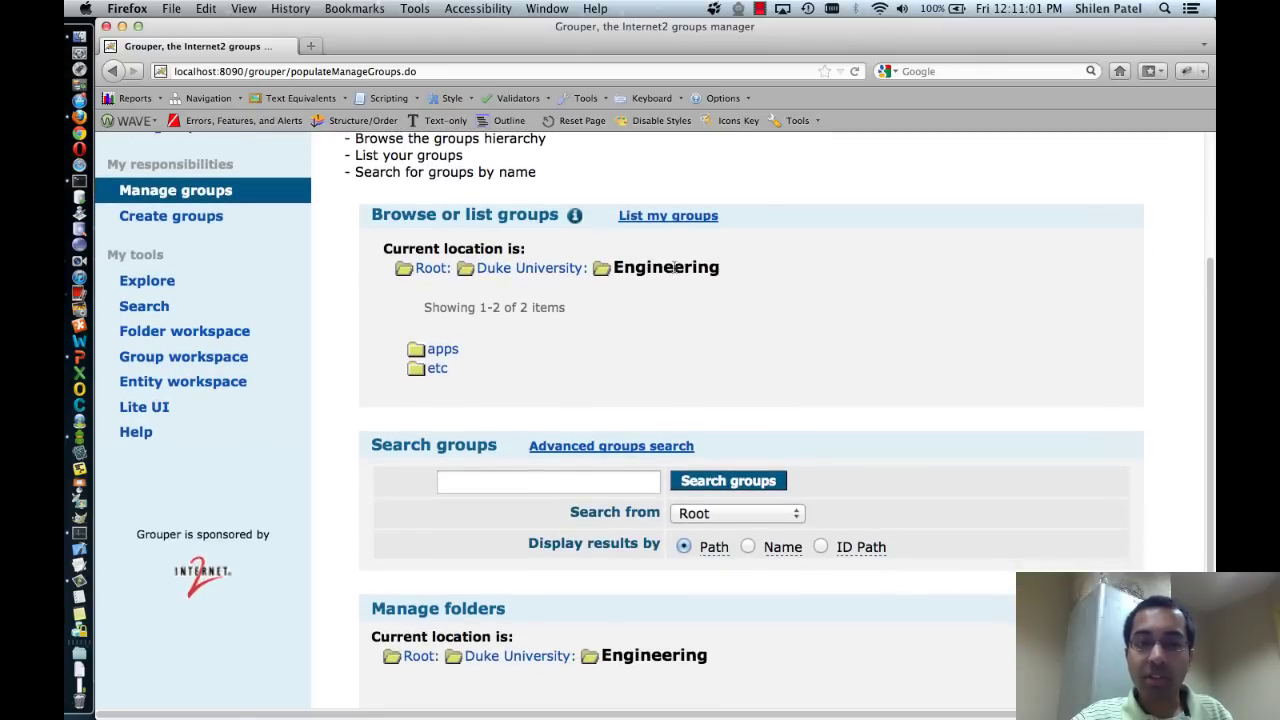
{"action": "left_click", "coordinate": [443, 350]}
{"action": "scroll", "coordinate": [671, 355], "scroll_direction": "down", "scroll_amount": 8}
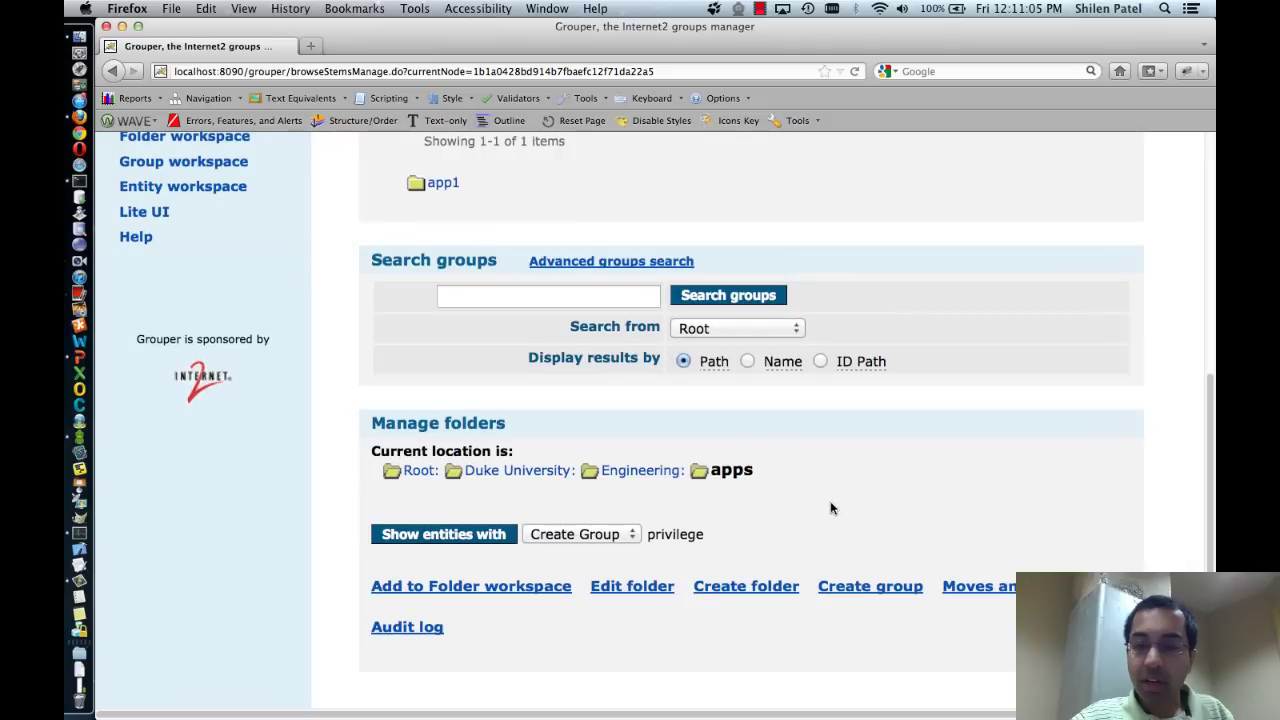
Start a new folder inside apps with the name Self Service Application and the ID self_service_app
{"action": "left_click", "coordinate": [755, 588]}
{"action": "left_click", "coordinate": [677, 437]}
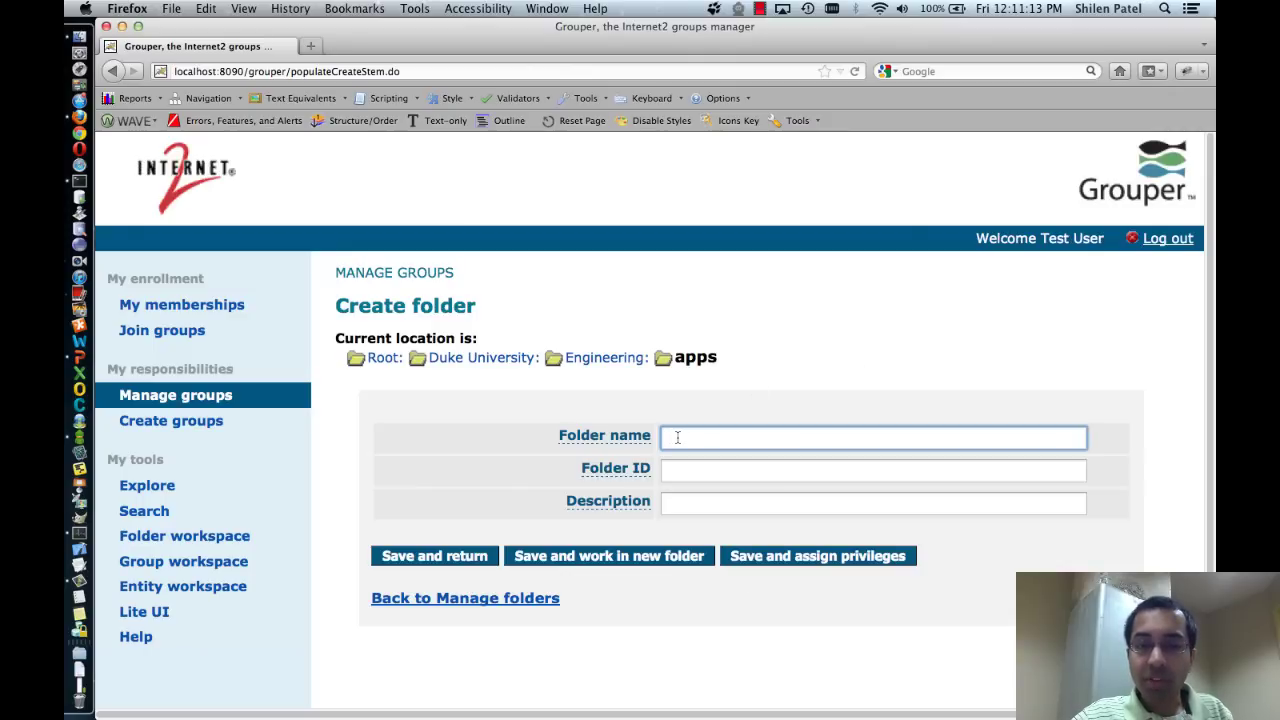
{"action": "type", "text": "S"}
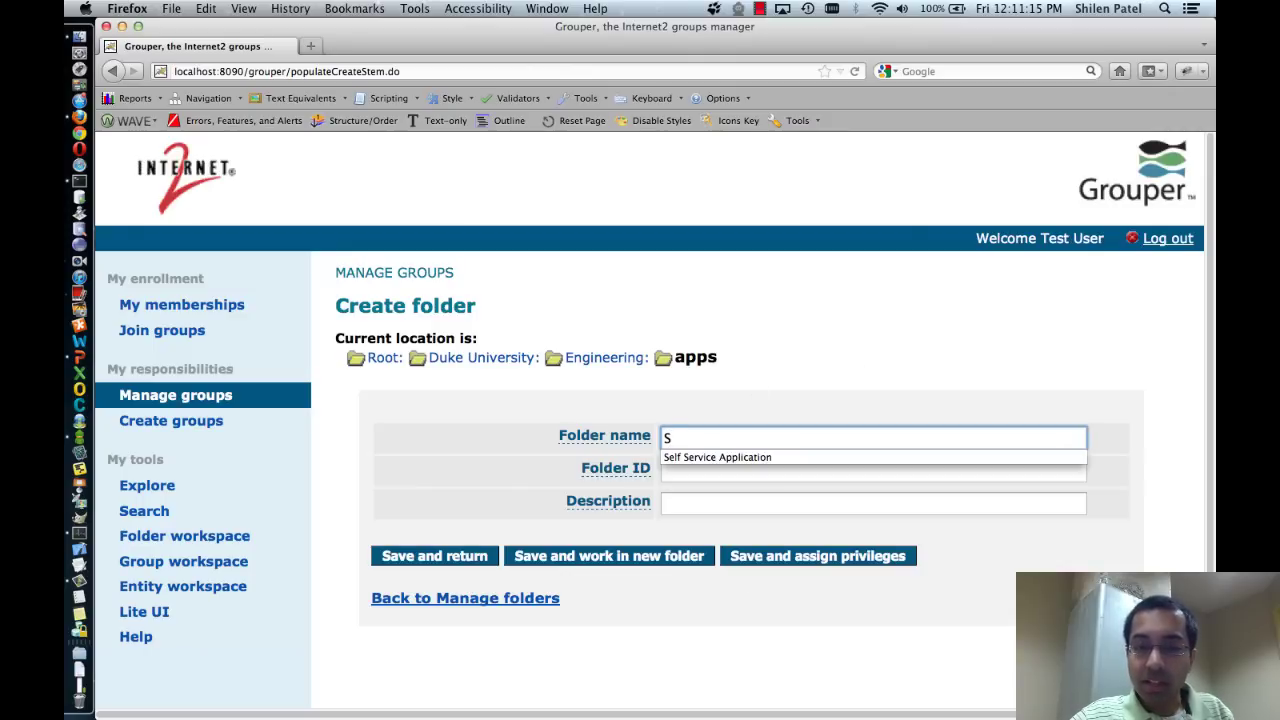
{"action": "key", "text": "Down"}
{"action": "key", "text": "Return"}
{"action": "key", "text": "Tab"}
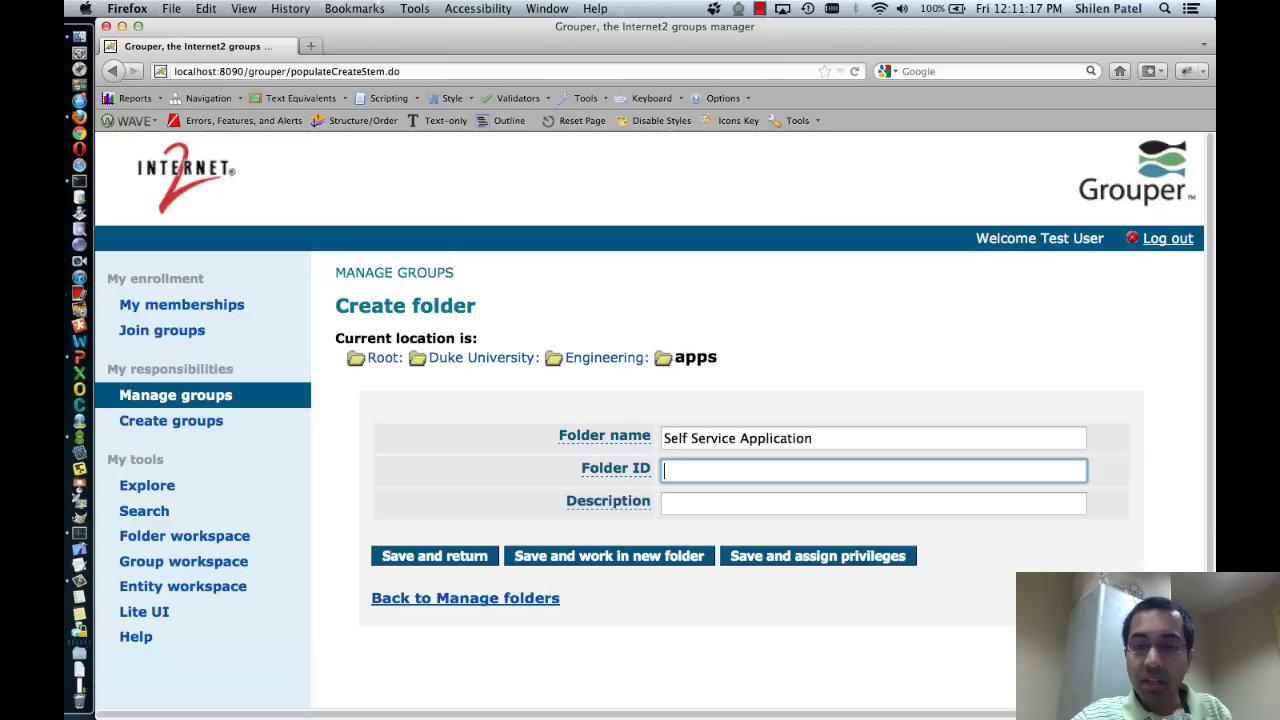
{"action": "type", "text": "s"}
{"action": "key", "text": "Down"}
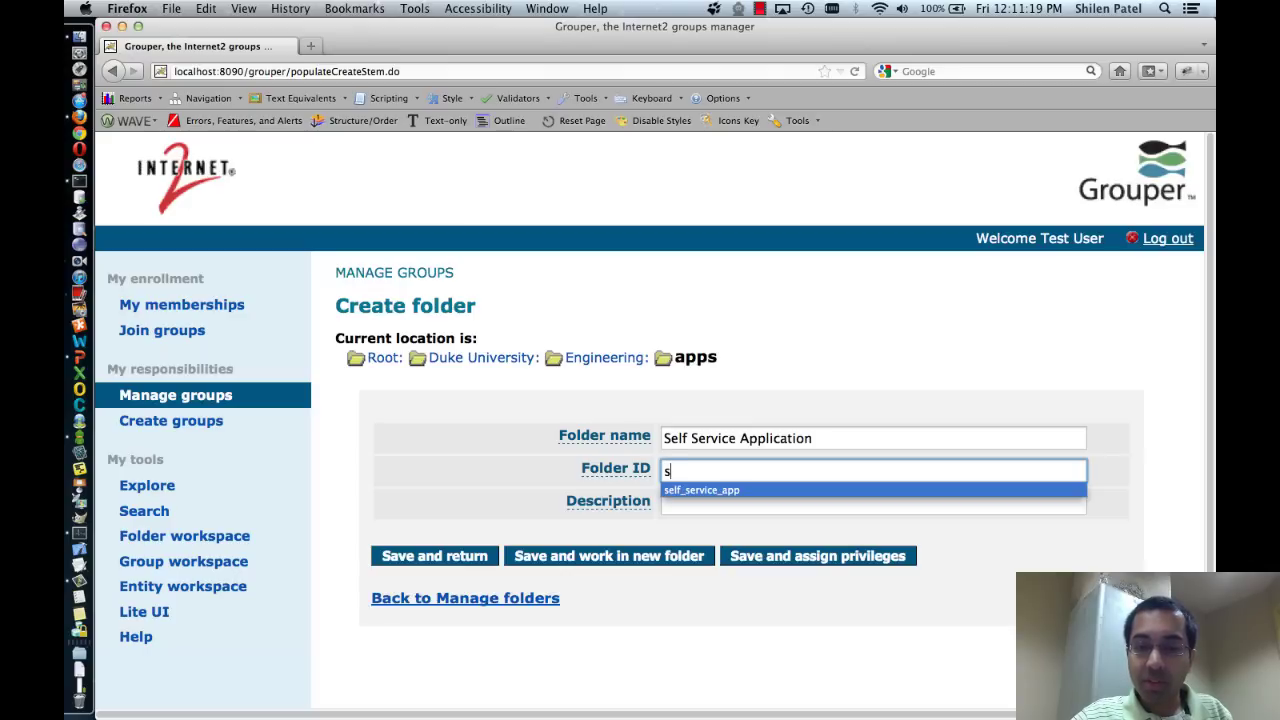
{"action": "key", "text": "Return"}
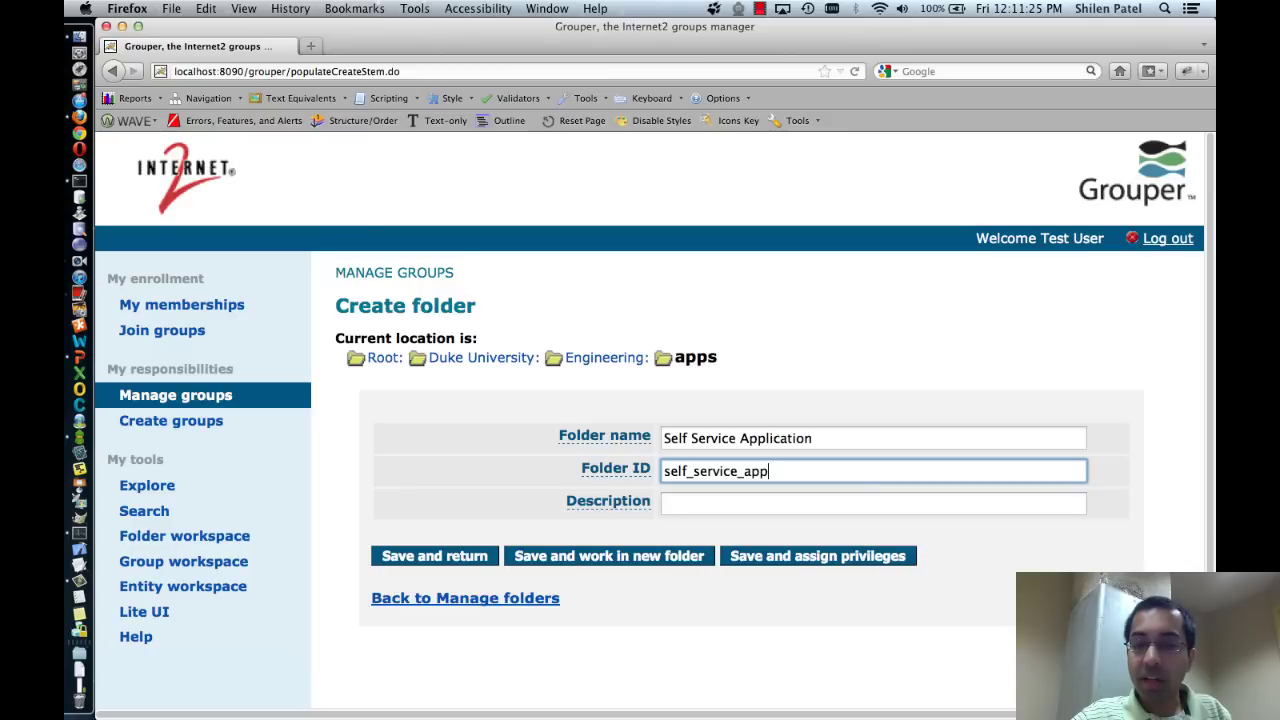
Describe the folder as My Self Service Application and save it, continuing to work in the new folder
{"action": "left_click", "coordinate": [665, 503]}
{"action": "type", "text": "M"}
{"action": "key", "text": "Down"}
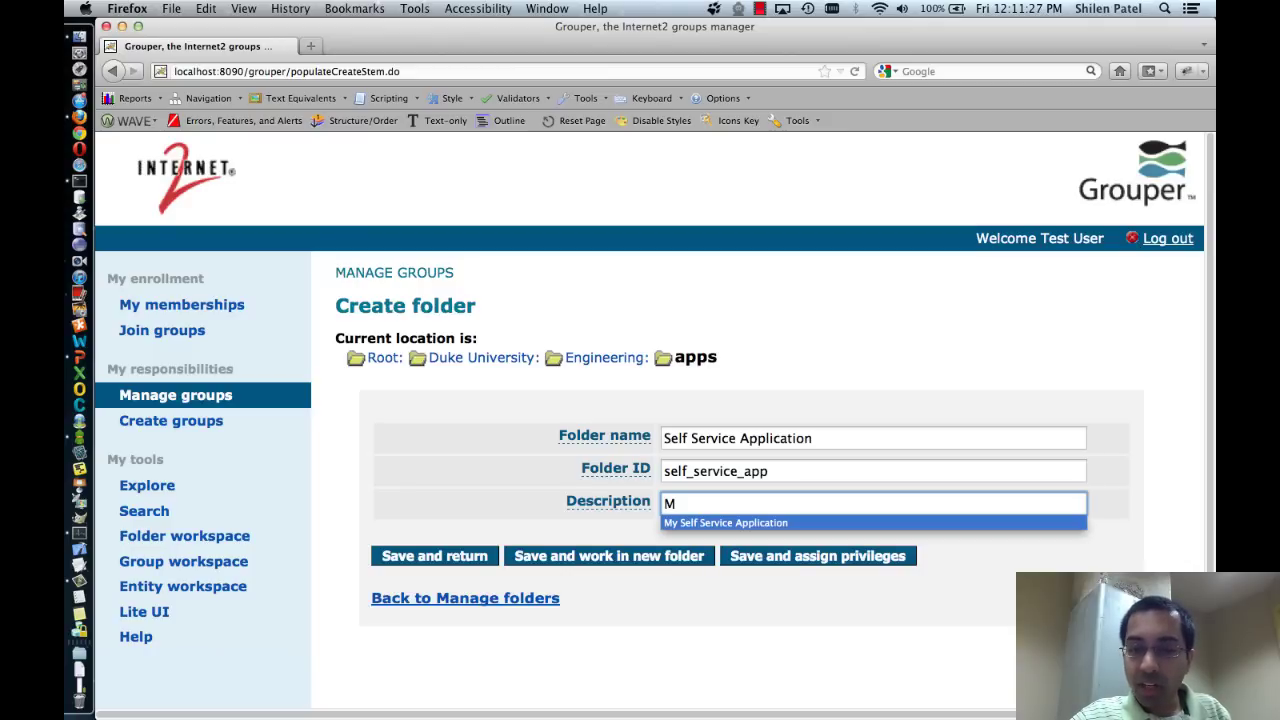
{"action": "key", "text": "Return"}
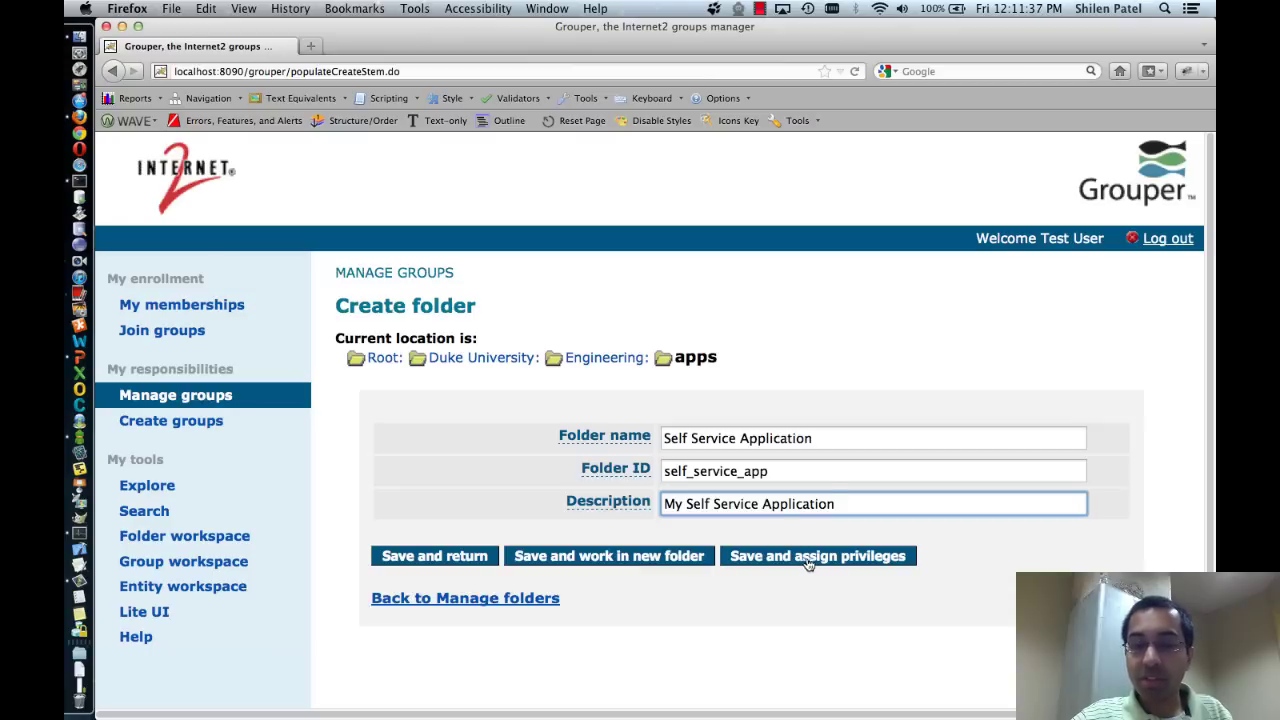
{"action": "left_click", "coordinate": [572, 558]}
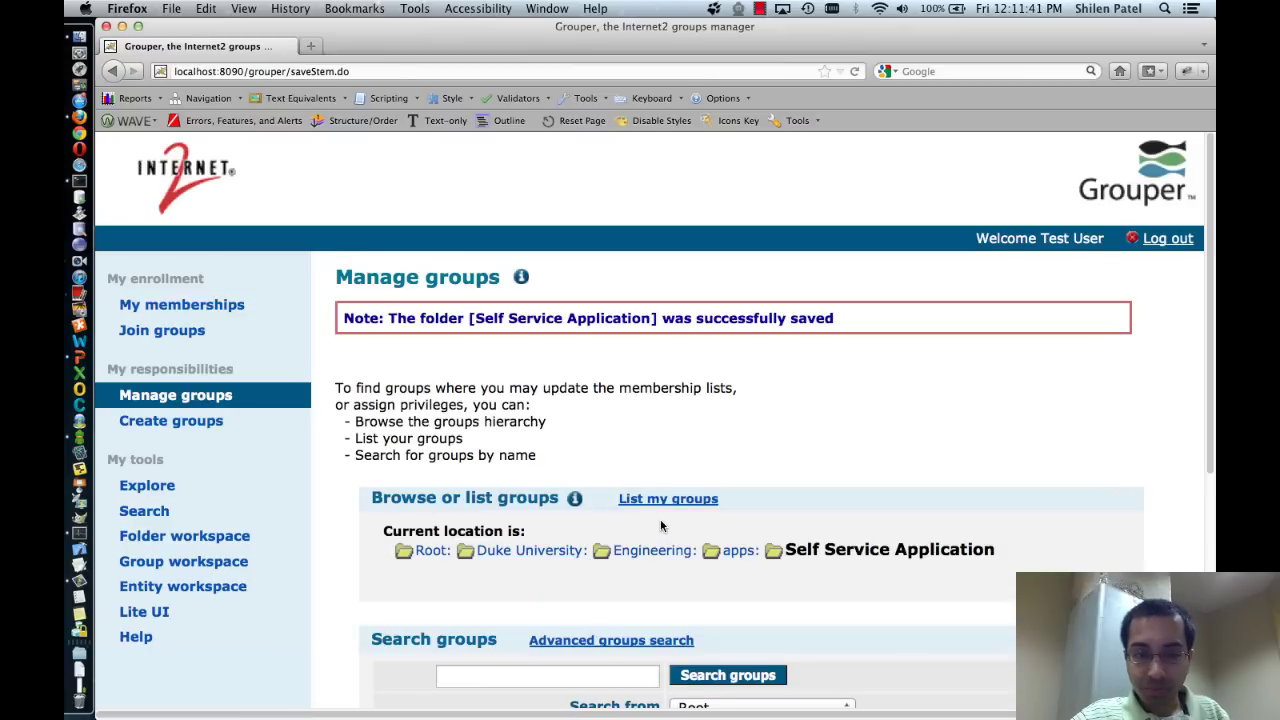
{"action": "scroll", "coordinate": [660, 520], "scroll_direction": "down", "scroll_amount": 1}
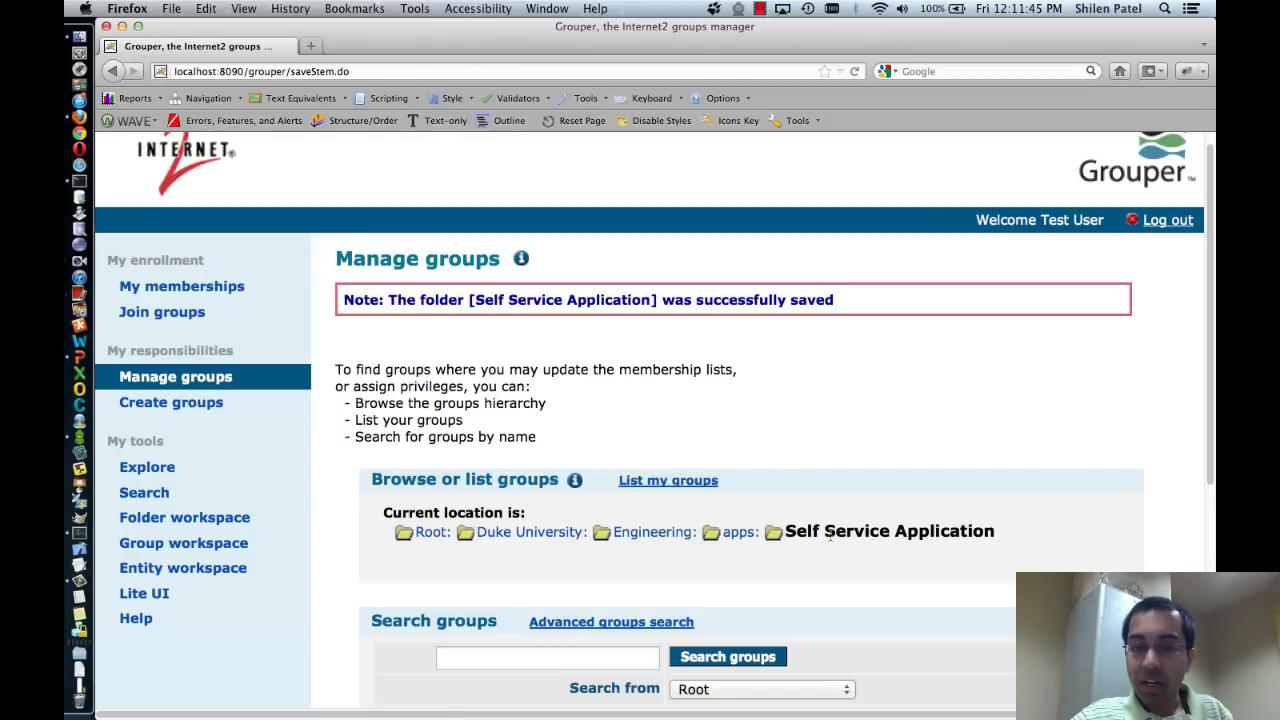
{"action": "scroll", "coordinate": [856, 535], "scroll_direction": "down", "scroll_amount": 1}
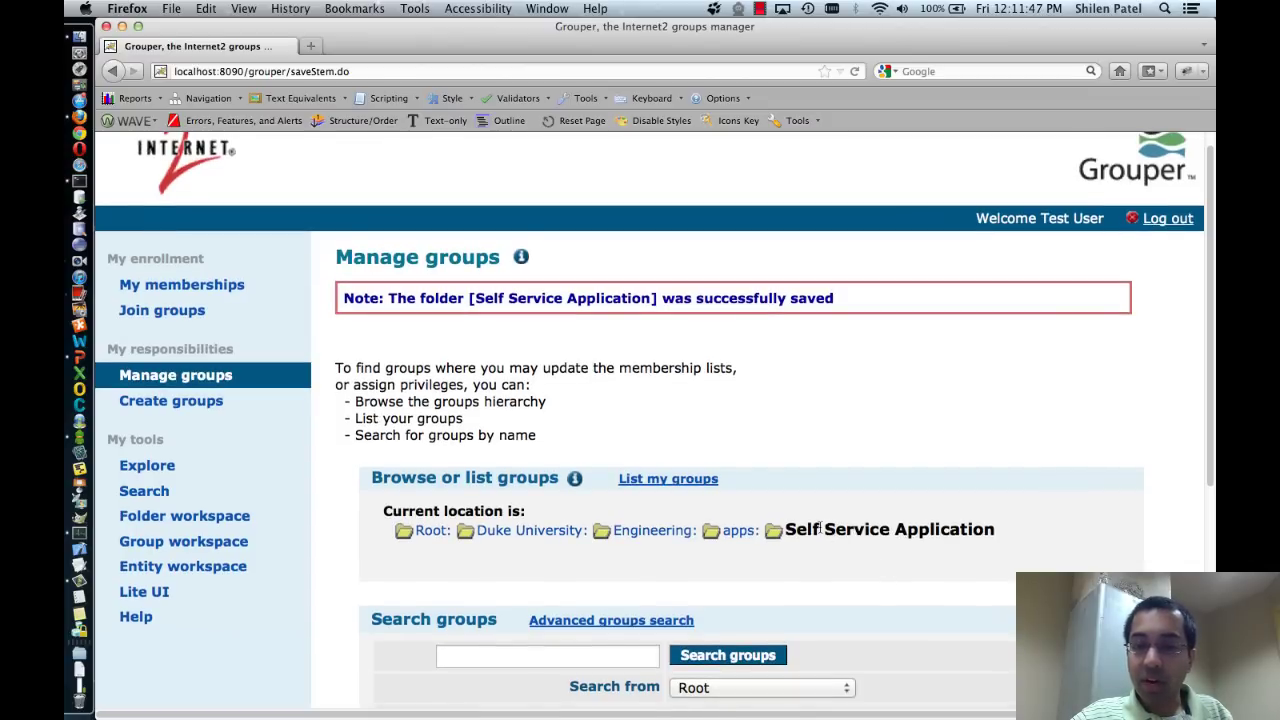
{"action": "scroll", "coordinate": [887, 530], "scroll_direction": "down", "scroll_amount": 2}
{"action": "scroll", "coordinate": [887, 532], "scroll_direction": "down", "scroll_amount": 8}
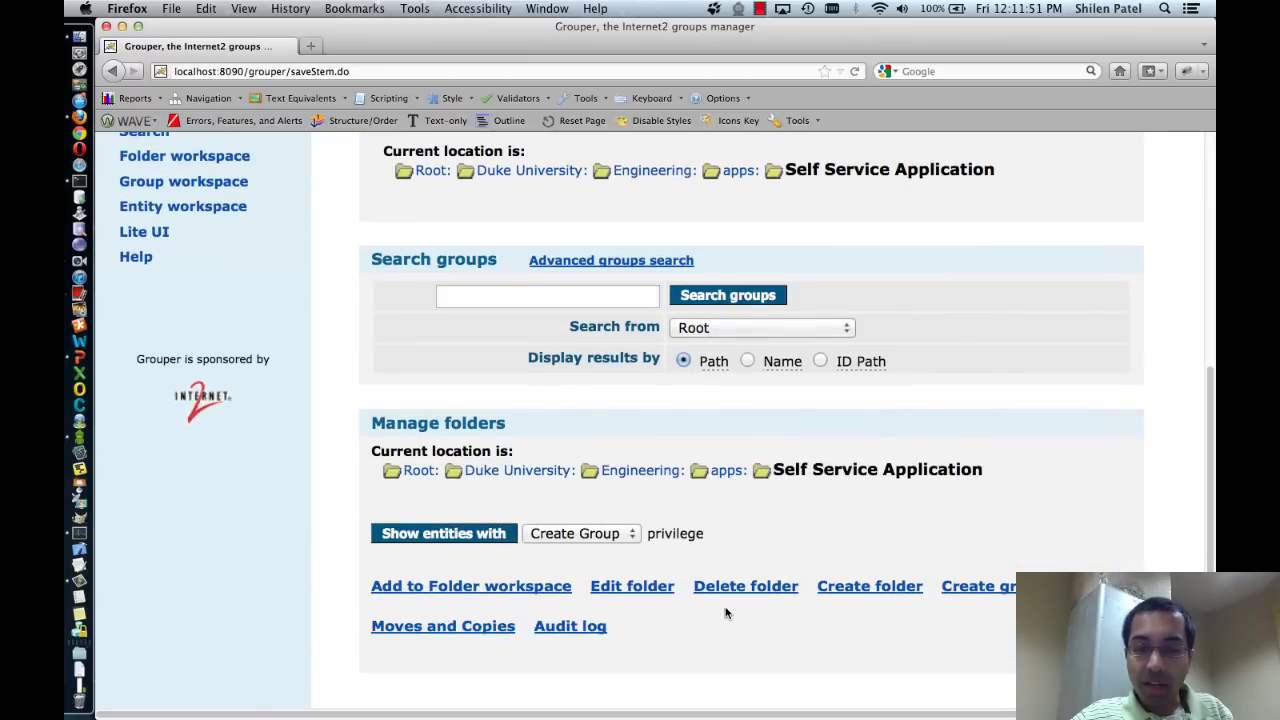
{"action": "left_click", "coordinate": [731, 590]}
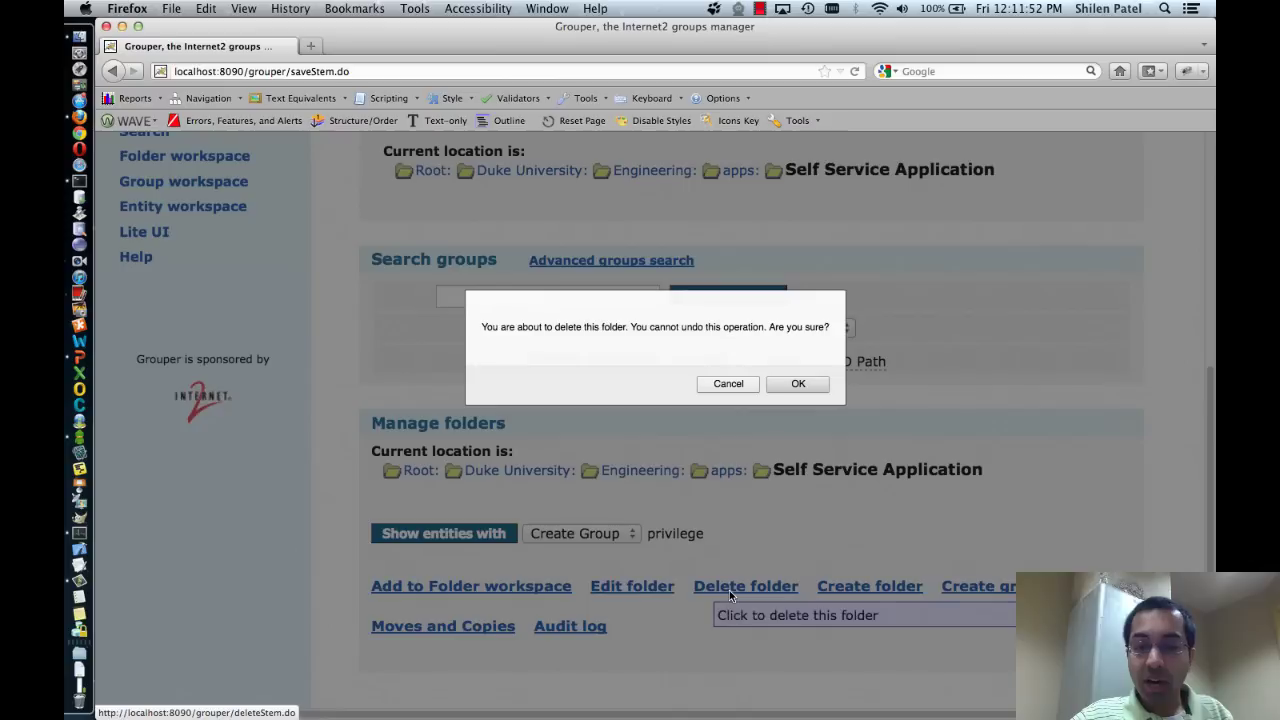
{"action": "left_click", "coordinate": [728, 384]}
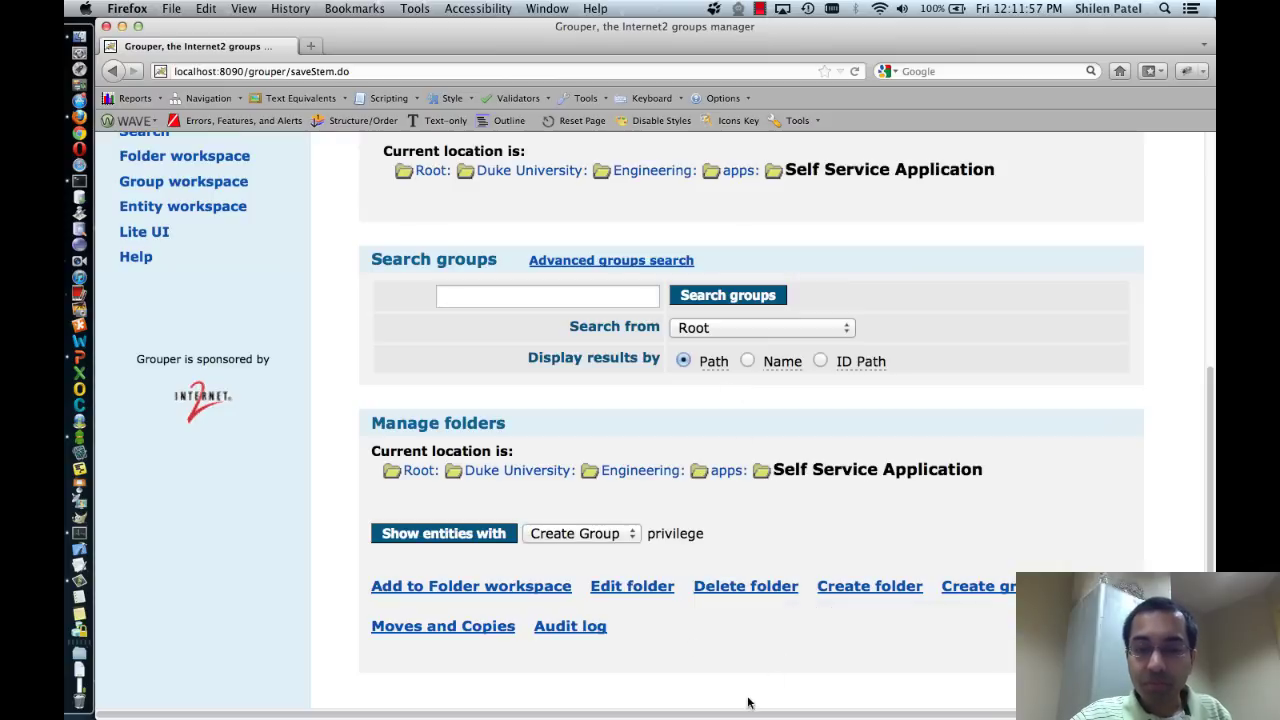
Review the Self Service Application folder's editable fields, including Description and Alternate Folder ID Path, and return to folder management without saving
{"action": "left_click", "coordinate": [632, 590]}
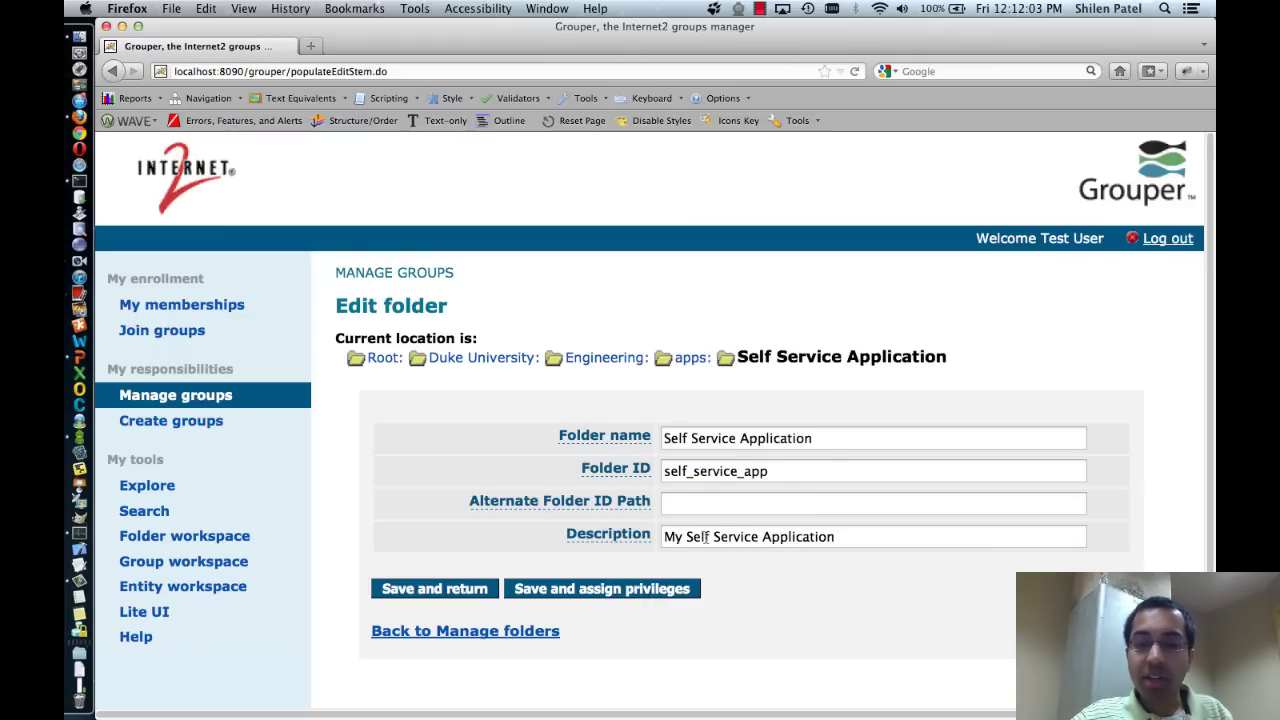
{"action": "mouse_move", "coordinate": [643, 537]}
{"action": "mouse_move", "coordinate": [628, 509]}
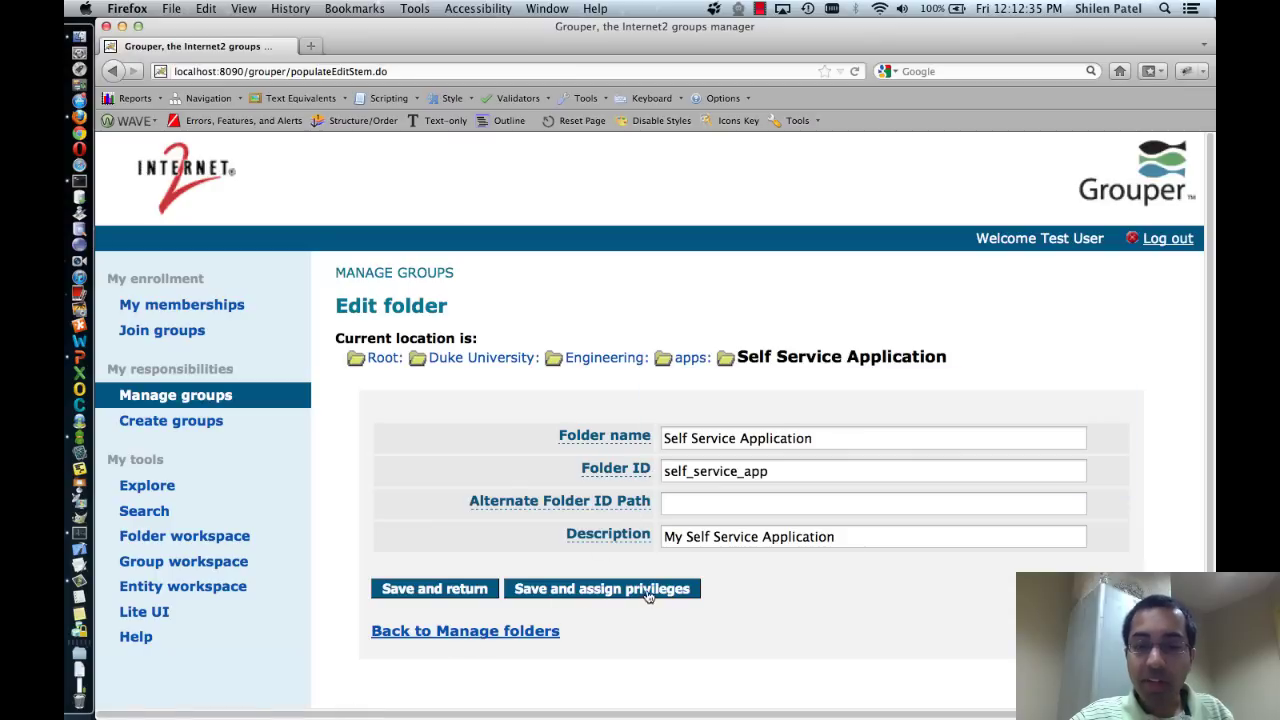
{"action": "left_click", "coordinate": [446, 635]}
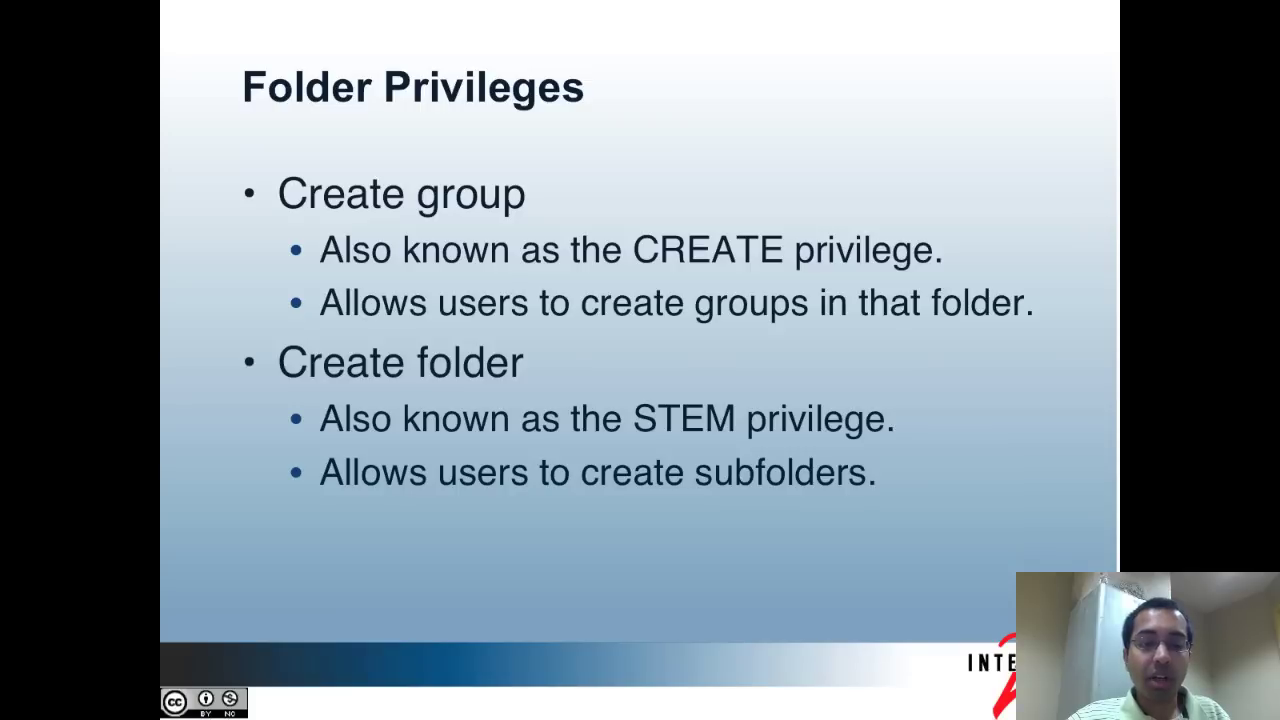
Switch from the slides back to Firefox and list the entities with the Create Group privilege on the Self Service Application folder
{"action": "key", "text": "Escape"}
{"action": "key", "text": "super+Tab"}
{"action": "key", "text": "super+Tab"}
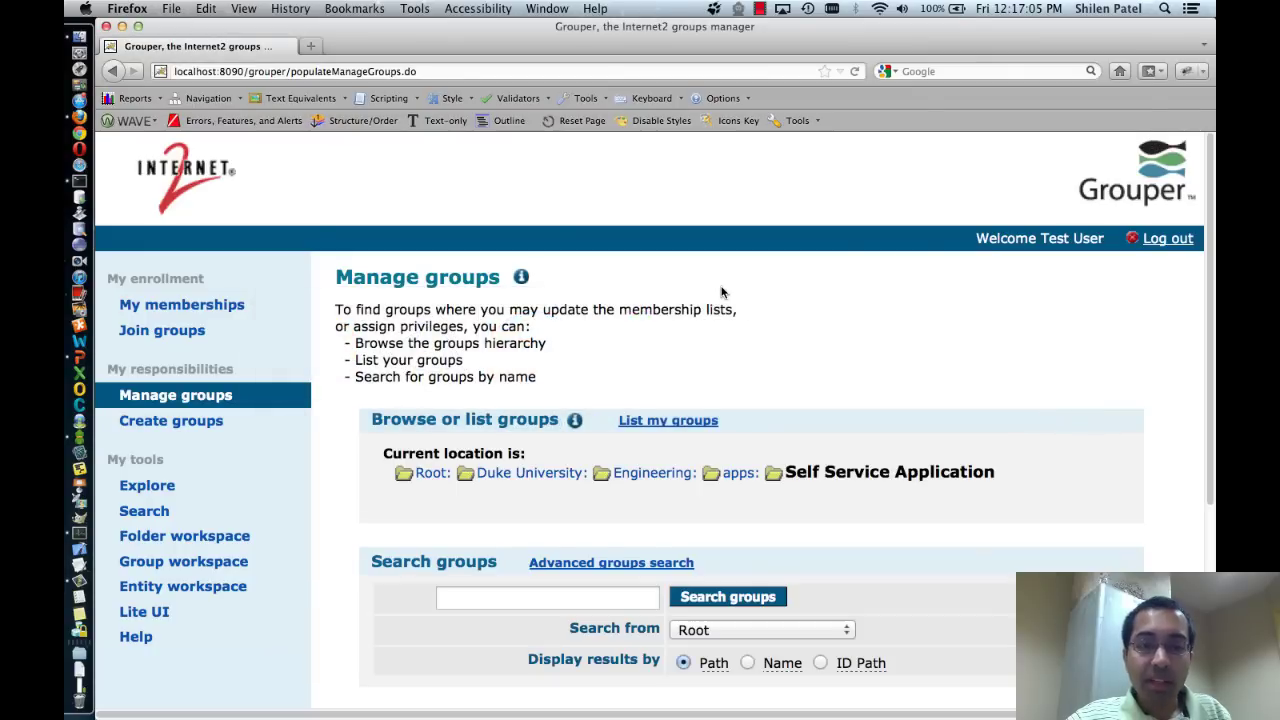
{"action": "scroll", "coordinate": [722, 291], "scroll_direction": "down", "scroll_amount": 5}
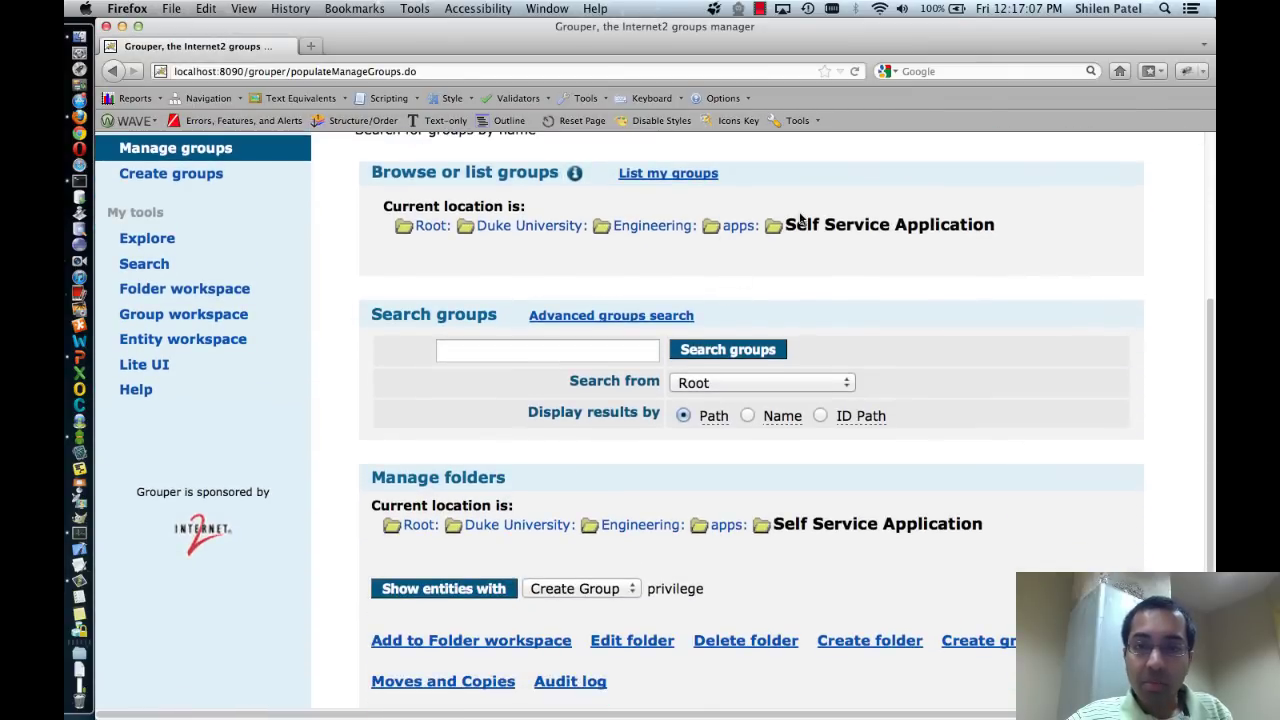
{"action": "scroll", "coordinate": [697, 363], "scroll_direction": "down", "scroll_amount": 1}
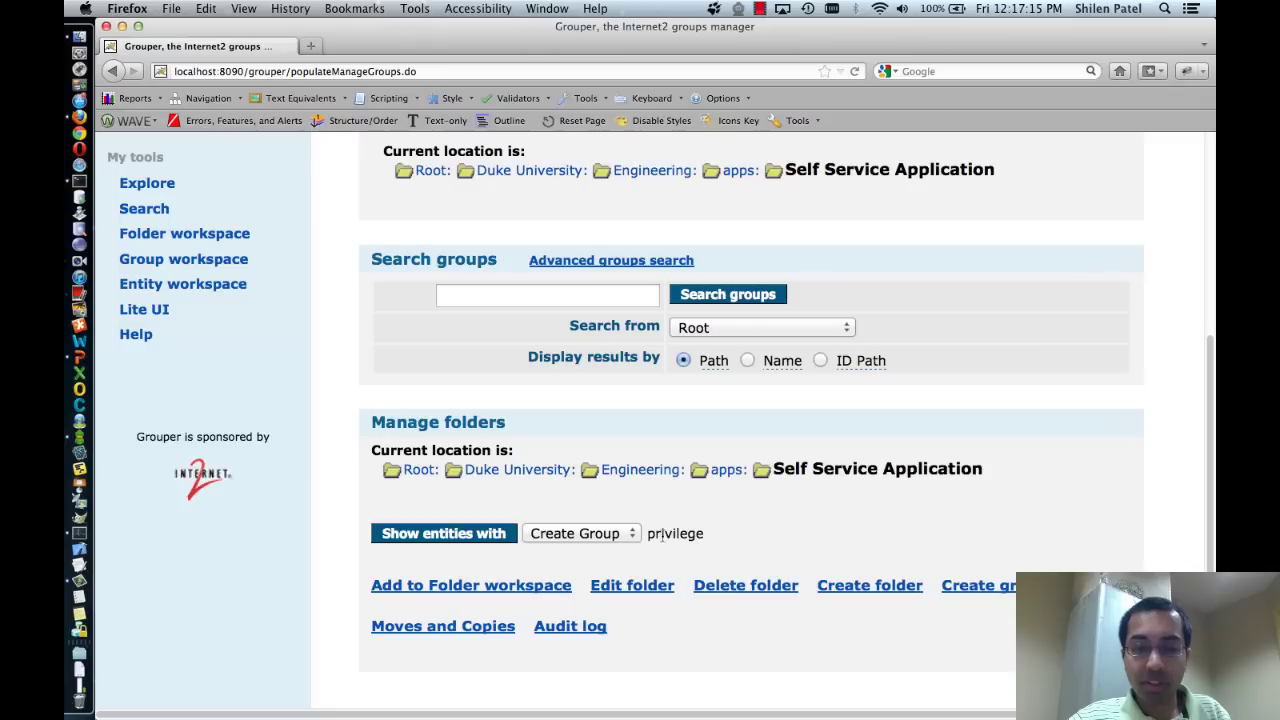
{"action": "left_click", "coordinate": [586, 540]}
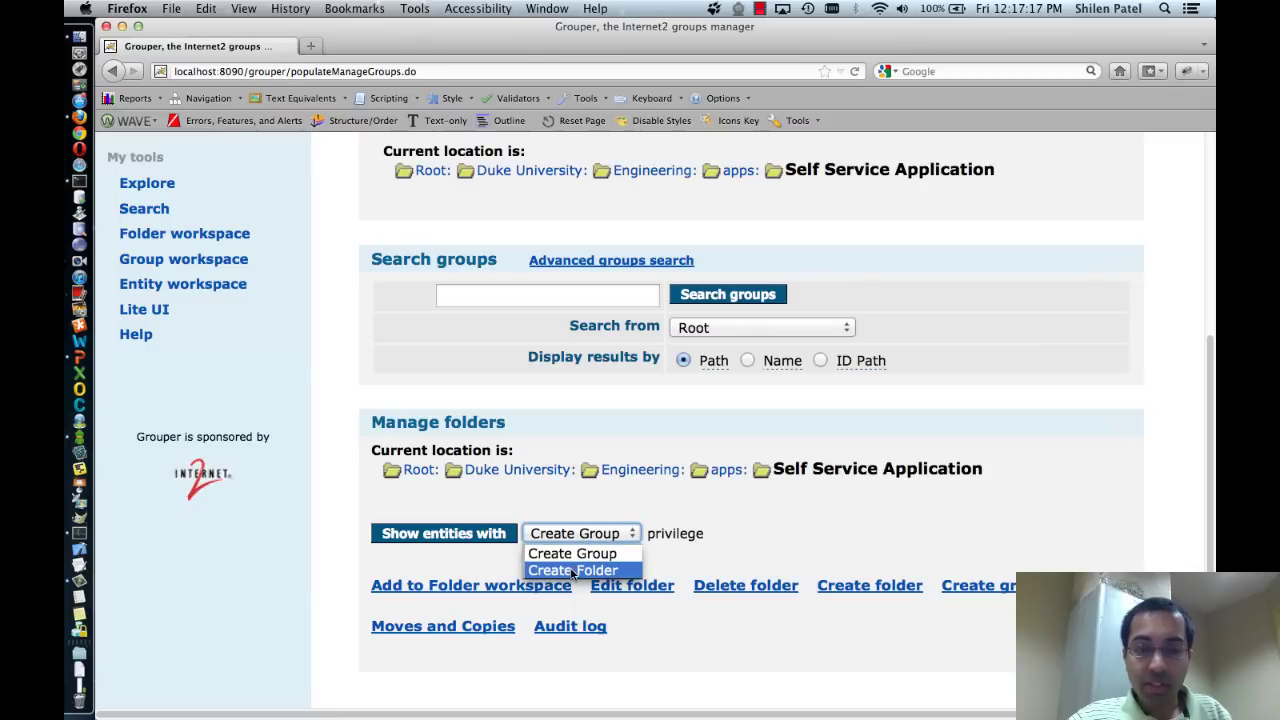
{"action": "left_click", "coordinate": [690, 552]}
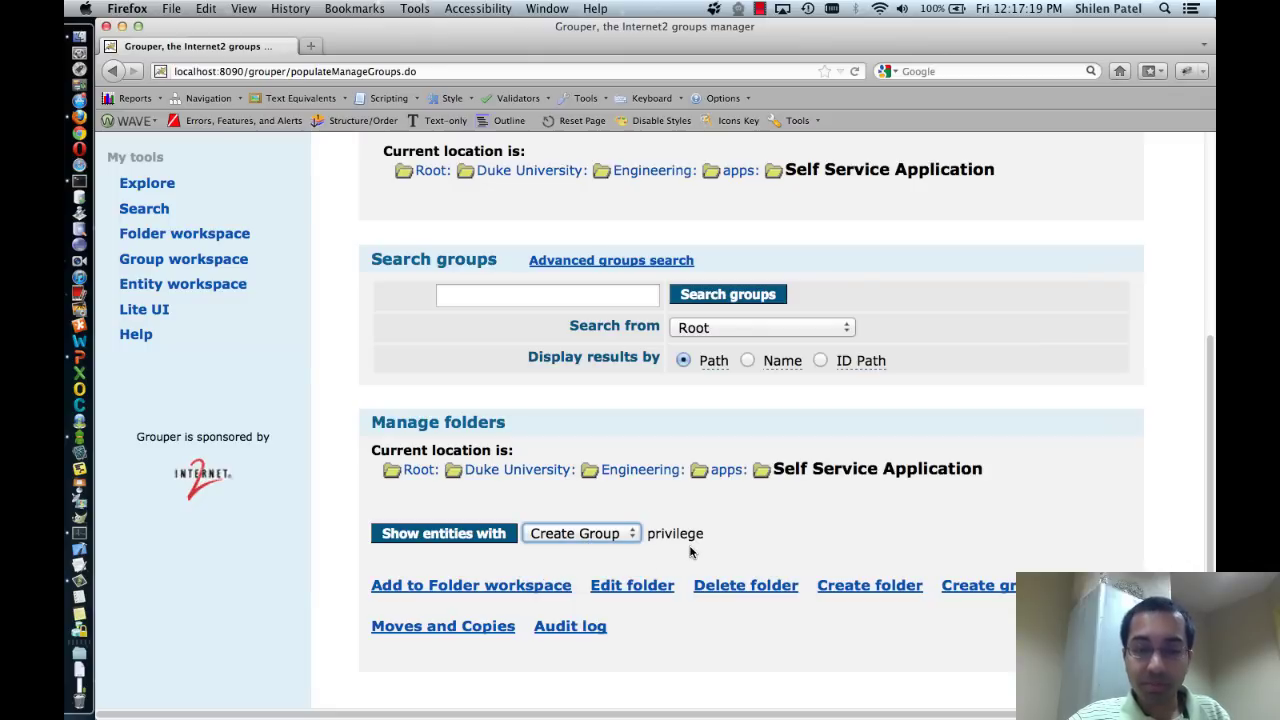
{"action": "left_click", "coordinate": [470, 538]}
{"action": "scroll", "coordinate": [470, 540], "scroll_direction": "down", "scroll_amount": 2}
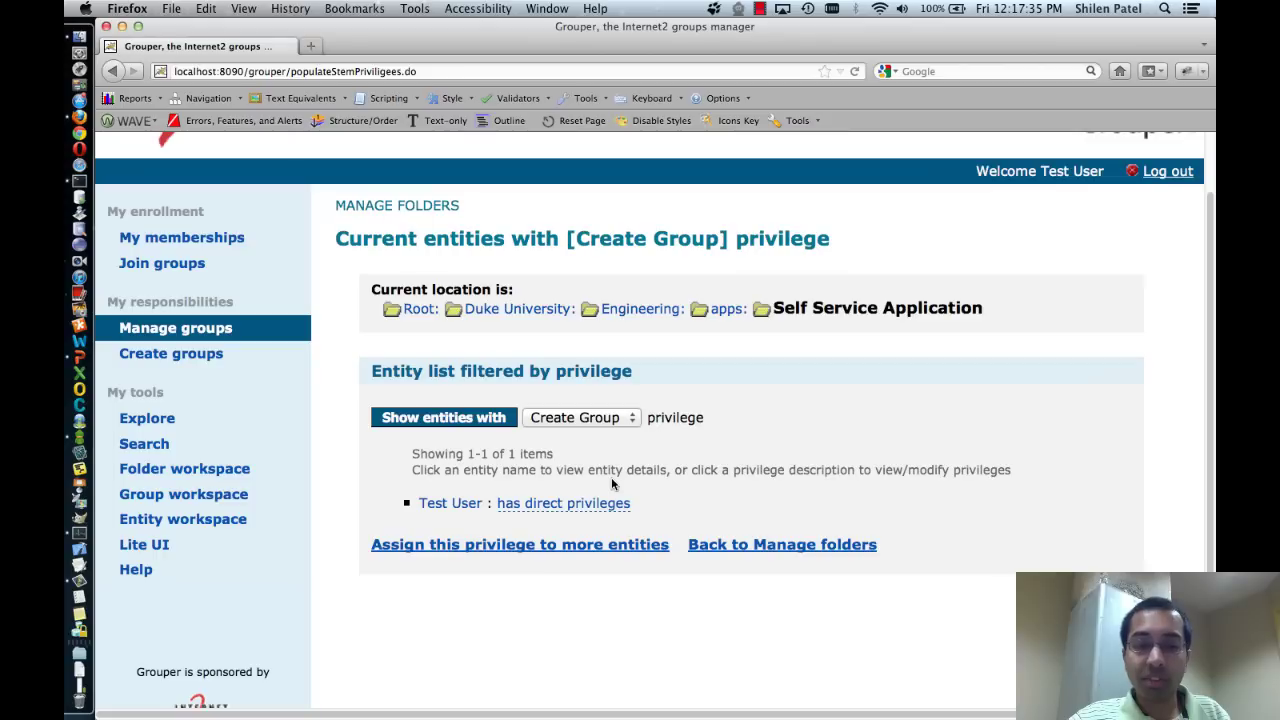
View Test User's direct privileges on the Self Service Application folder
{"action": "left_click", "coordinate": [531, 508]}
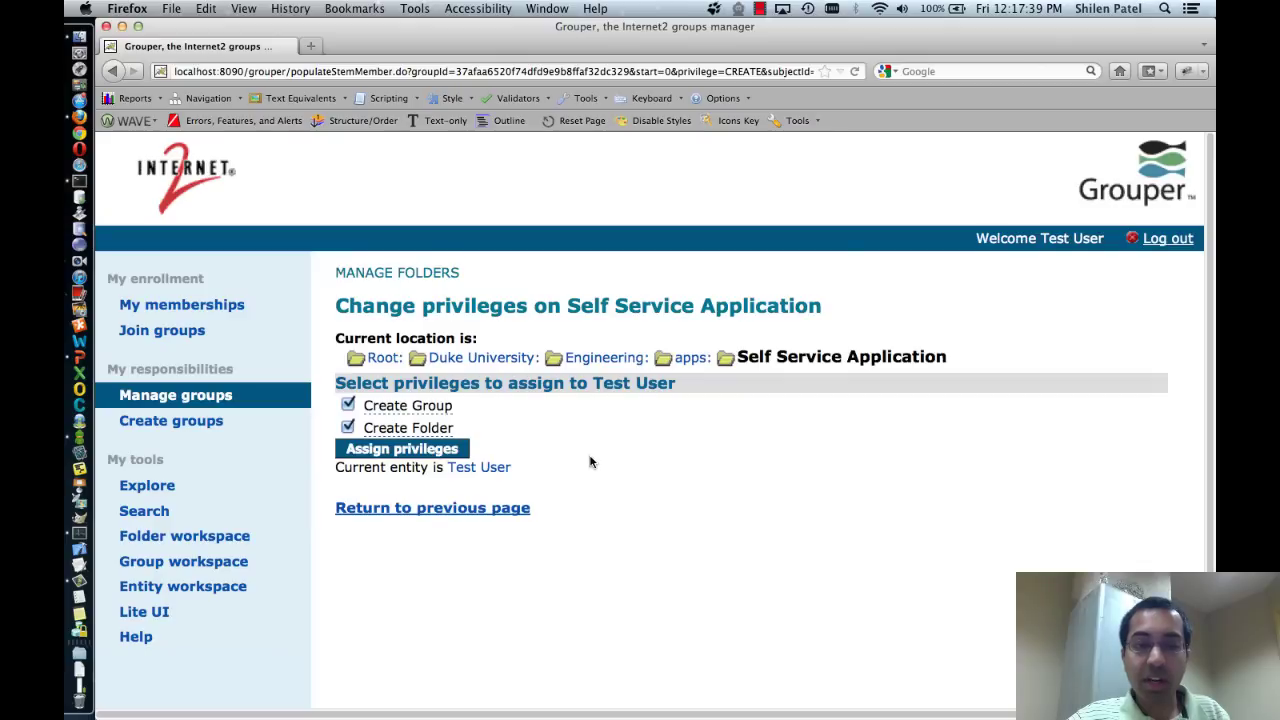
{"action": "scroll", "coordinate": [560, 450], "scroll_direction": "down", "scroll_amount": 2}
{"action": "mouse_move", "coordinate": [378, 330]}
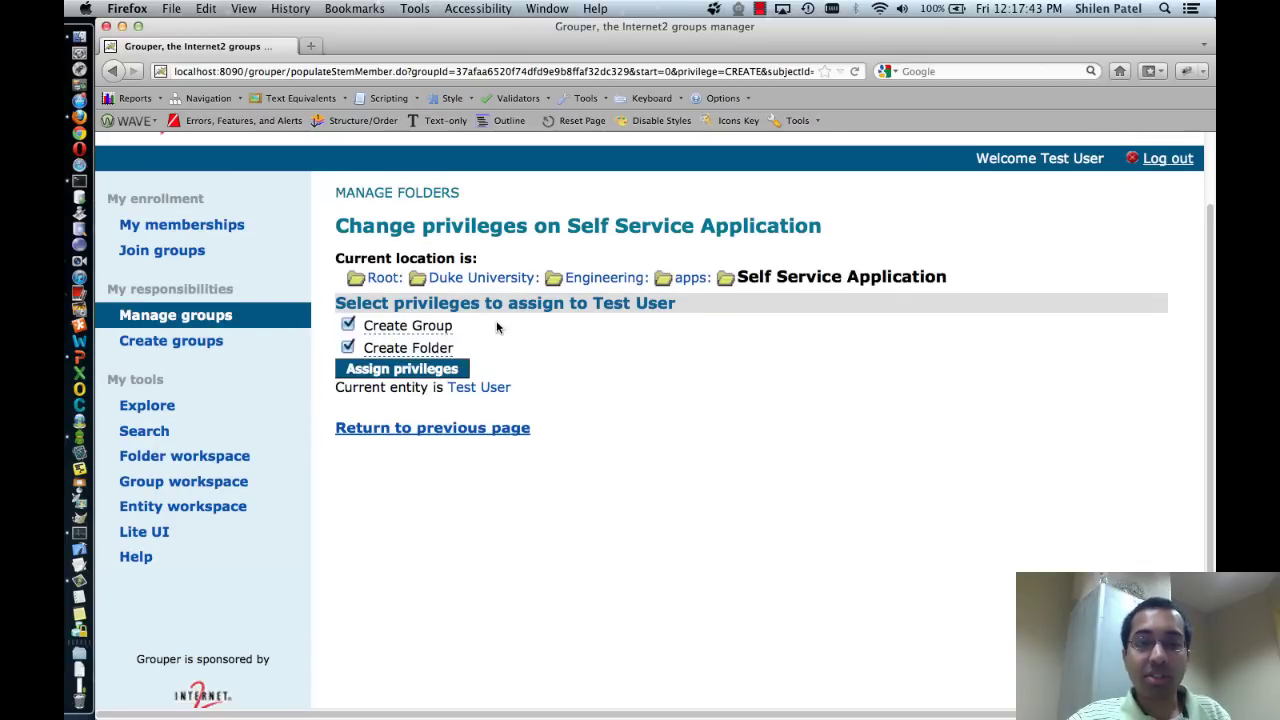
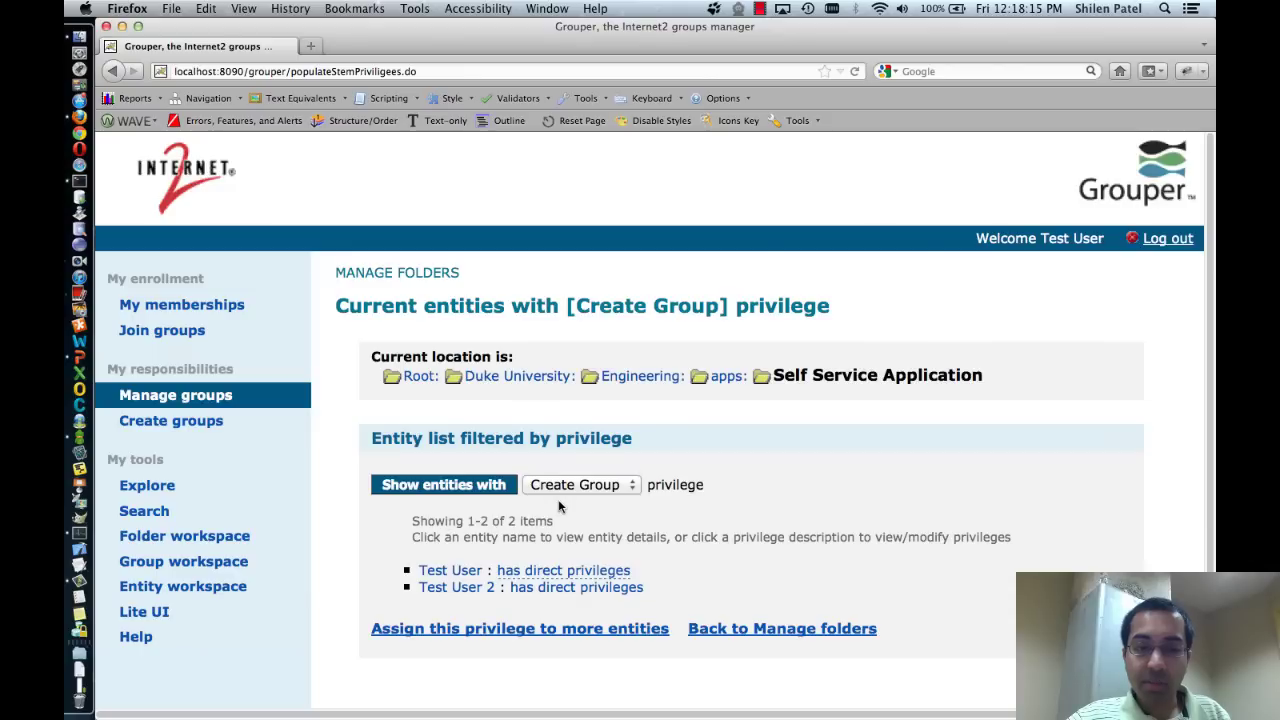
Revoke the Create Group privilege on the Self Service Application folder from Test User 2
{"action": "scroll", "coordinate": [740, 498], "scroll_direction": "down", "scroll_amount": 2}
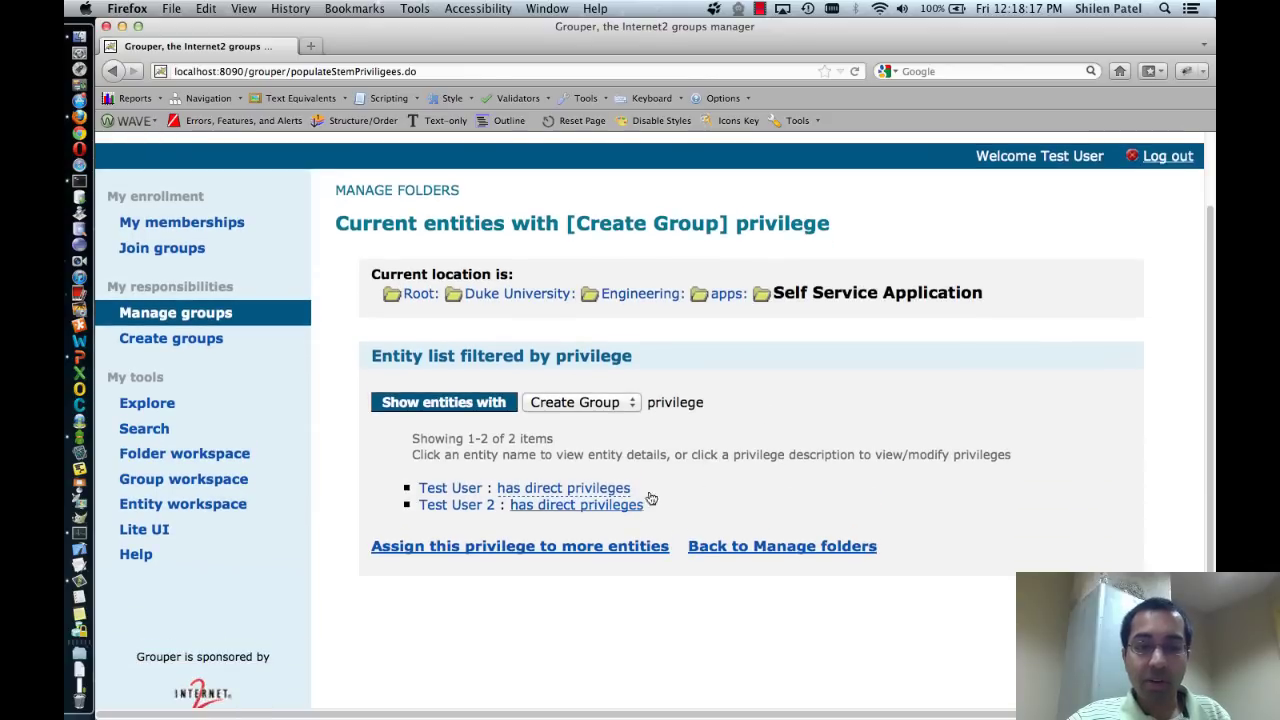
{"action": "left_click", "coordinate": [555, 506]}
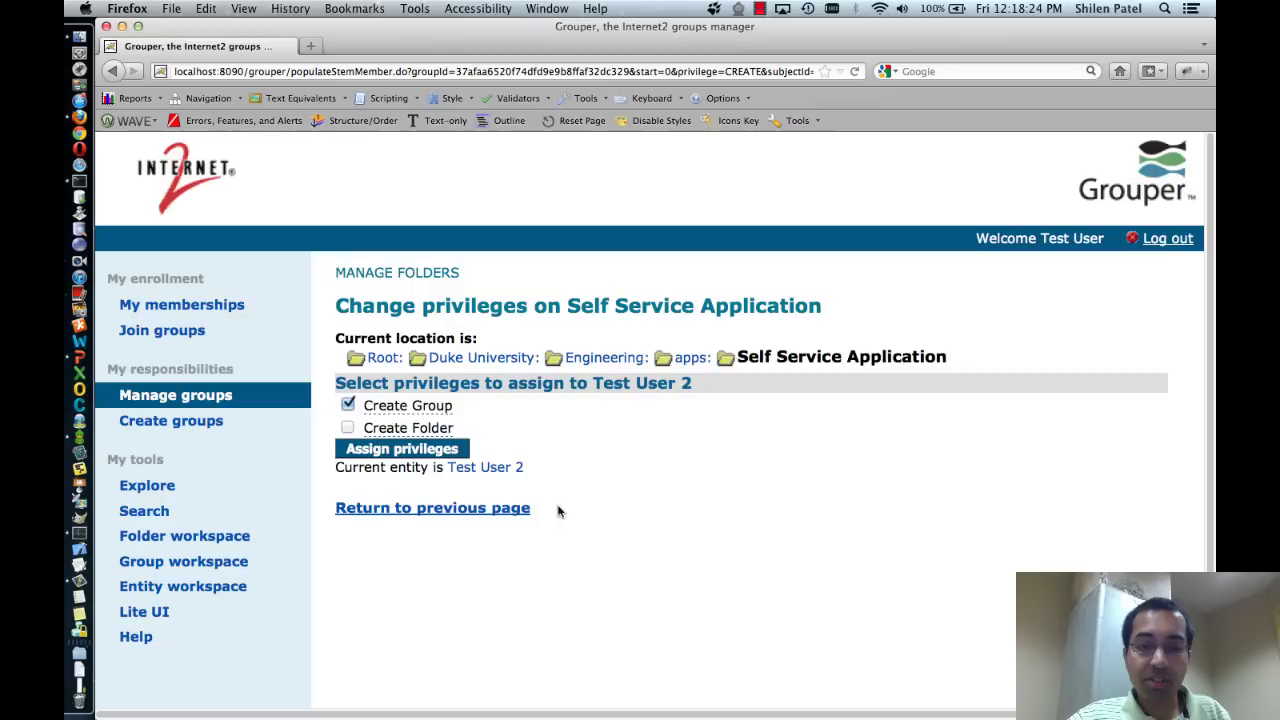
{"action": "left_click", "coordinate": [349, 405]}
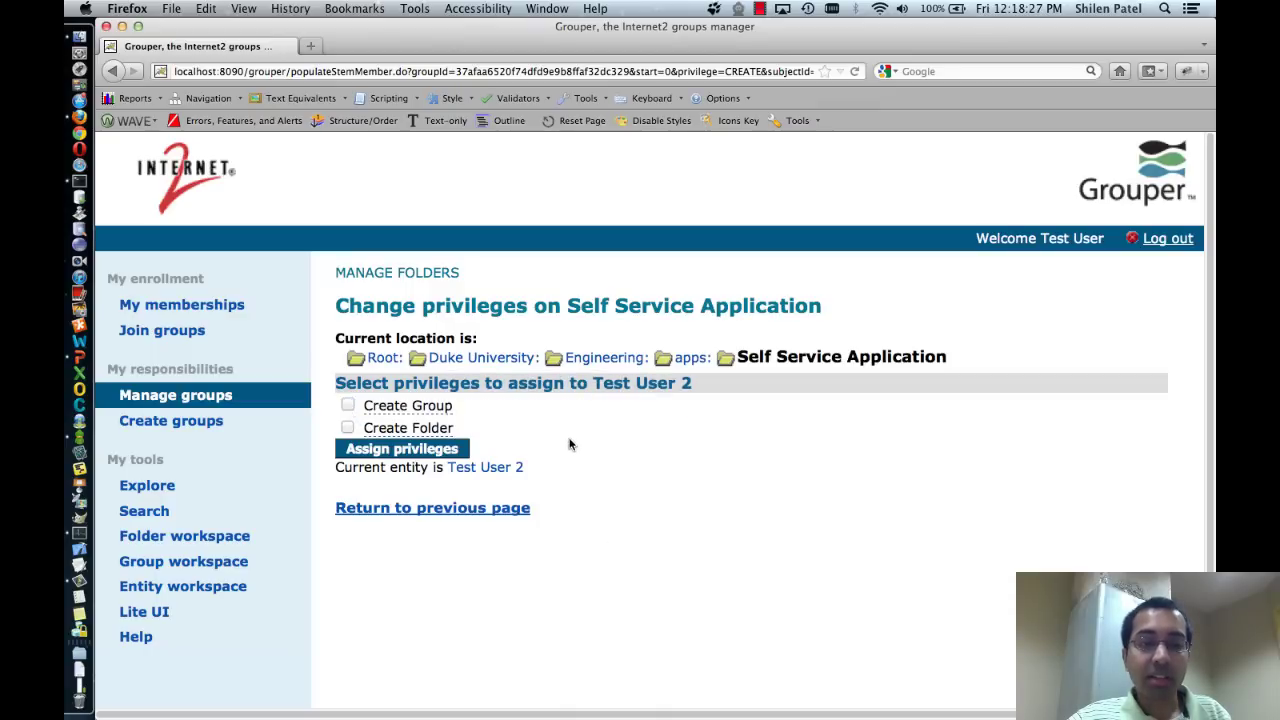
{"action": "left_click", "coordinate": [392, 453]}
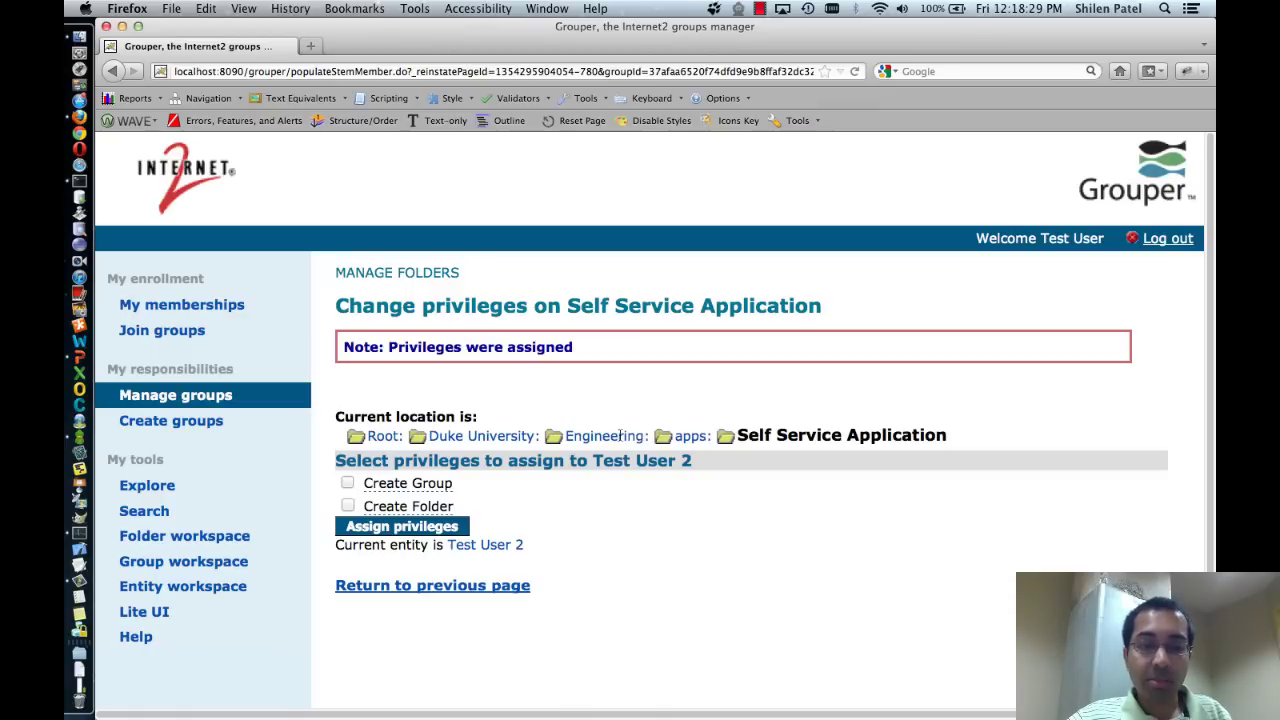
Search for "admins" and assign the Create Group privilege on the Self Service Application folder to the Duke University:Engineering:etc:admins group
{"action": "left_click", "coordinate": [446, 588]}
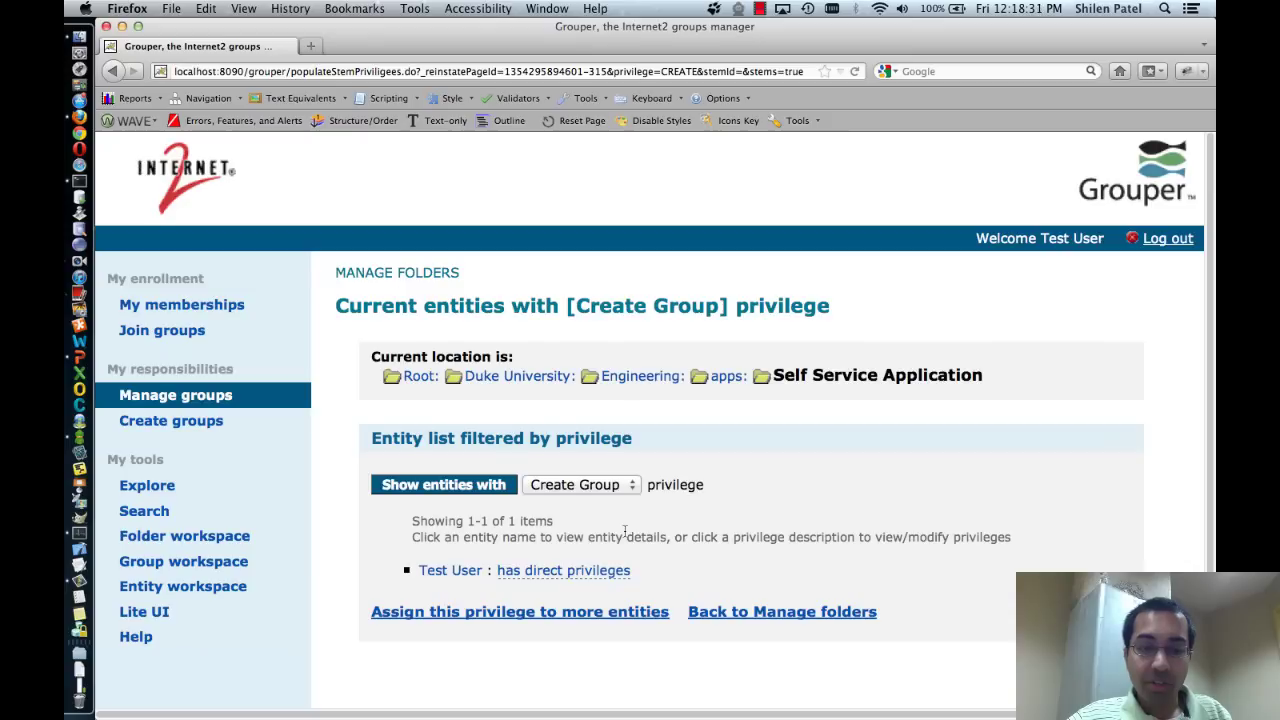
{"action": "scroll", "coordinate": [540, 560], "scroll_direction": "down", "scroll_amount": 2}
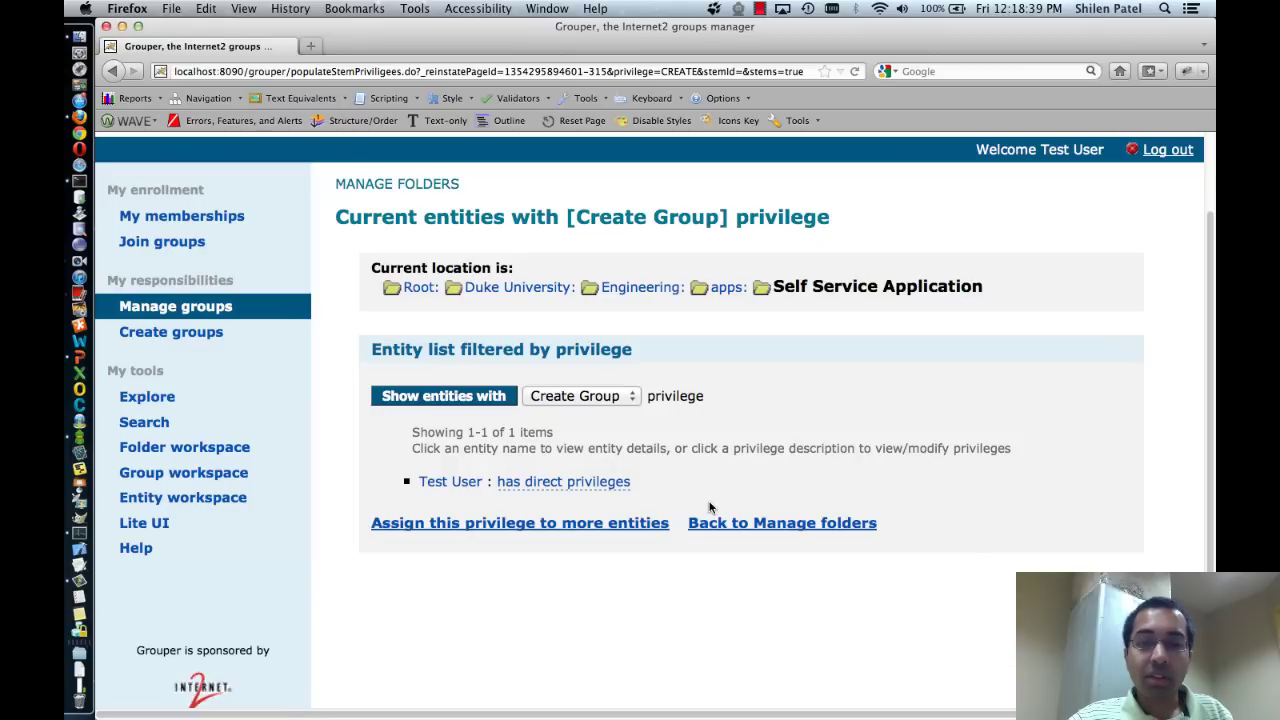
{"action": "left_click", "coordinate": [425, 524]}
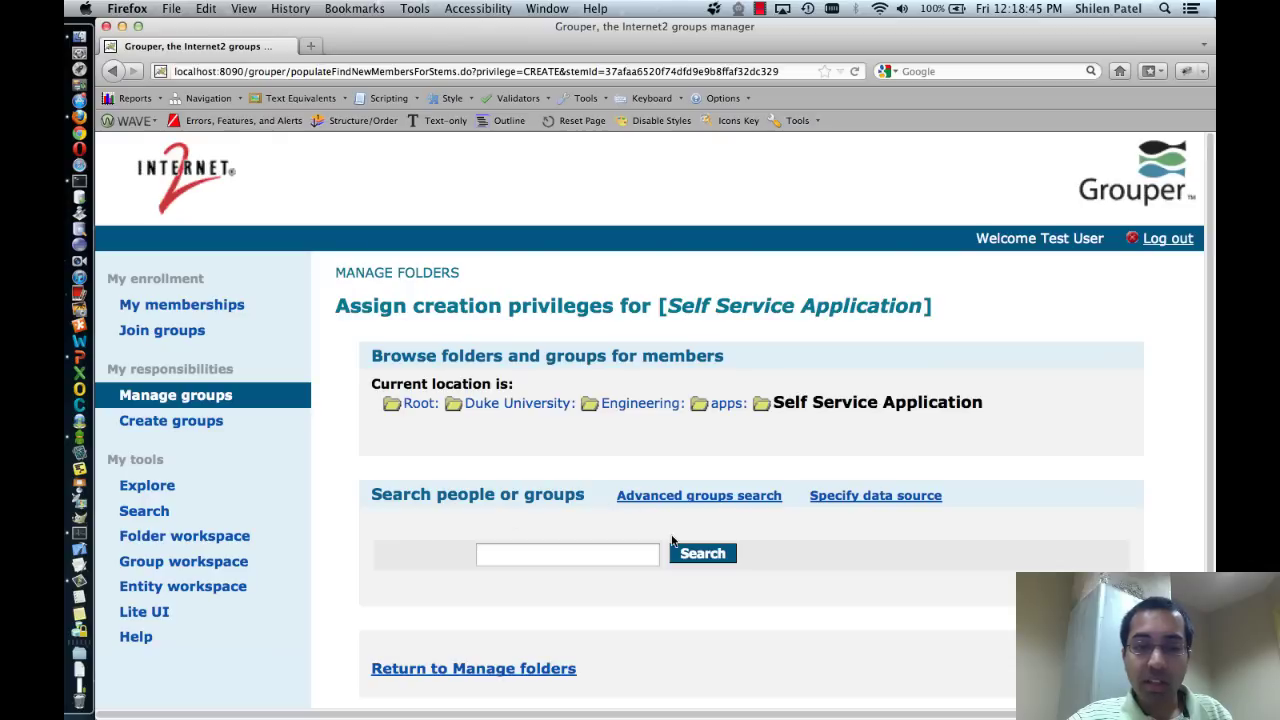
{"action": "scroll", "coordinate": [672, 540], "scroll_direction": "down", "scroll_amount": 2}
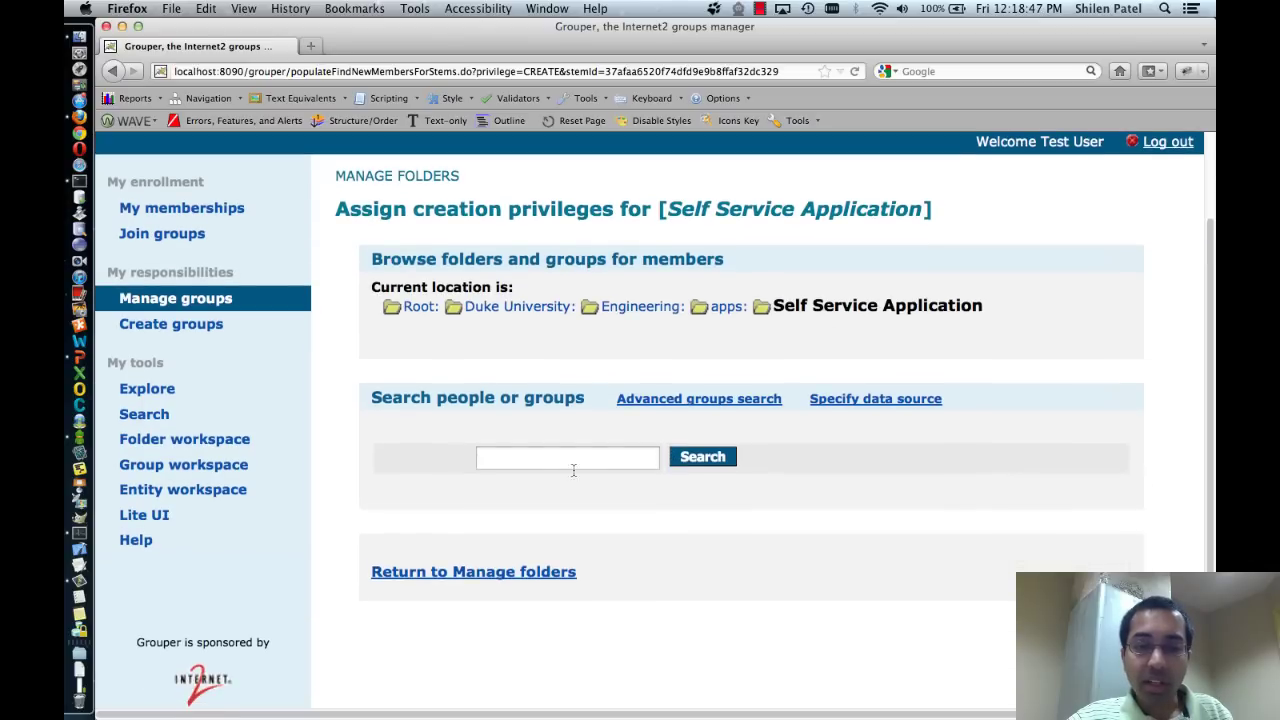
{"action": "left_click", "coordinate": [553, 460]}
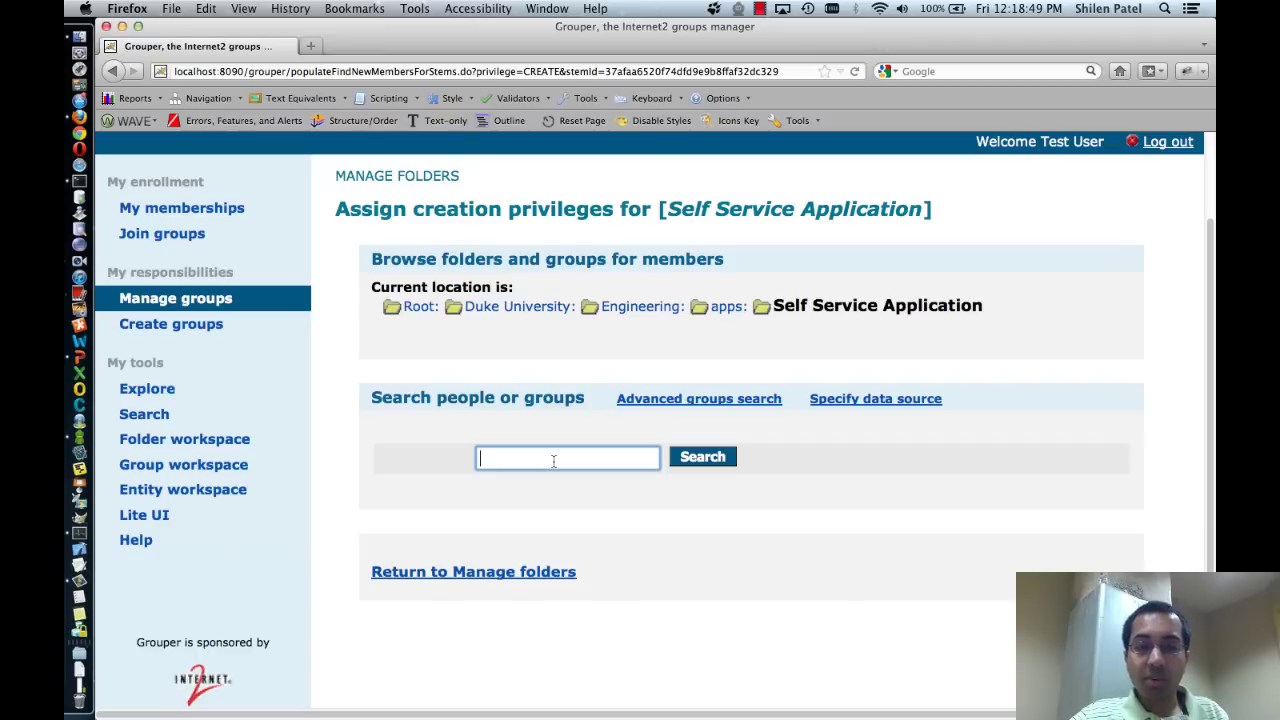
{"action": "type", "text": "admins"}
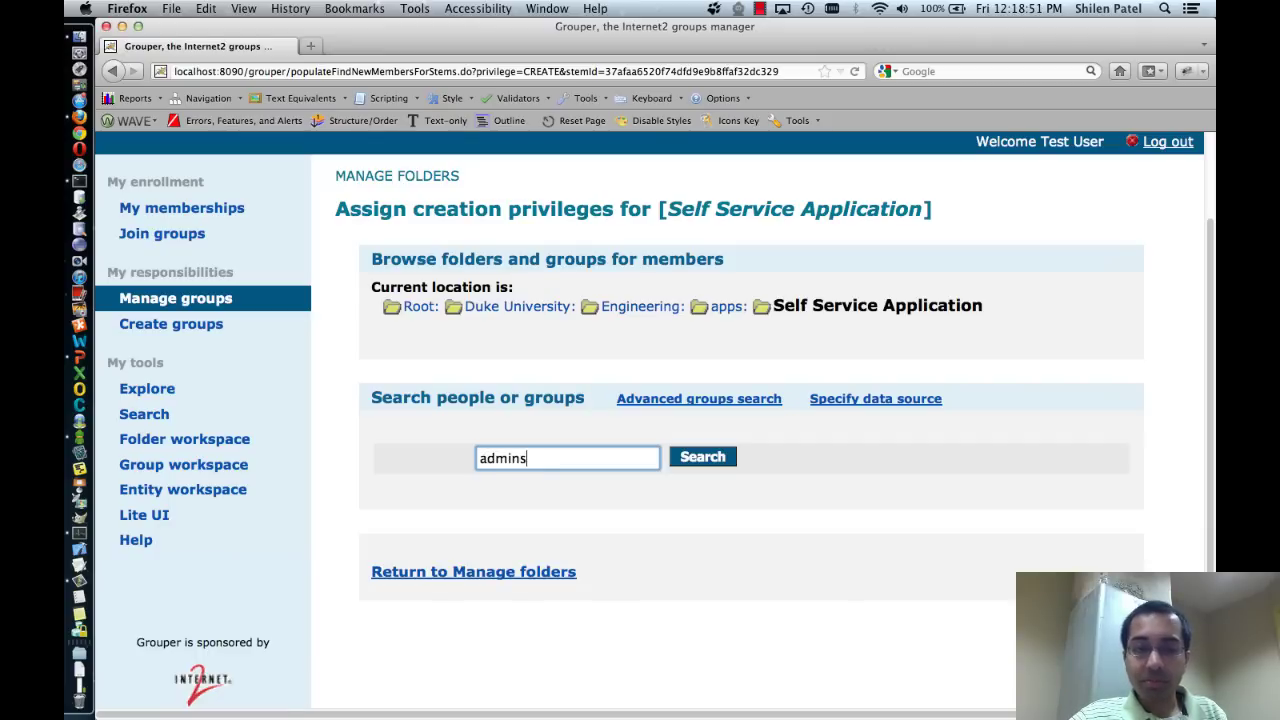
{"action": "key", "text": "Return"}
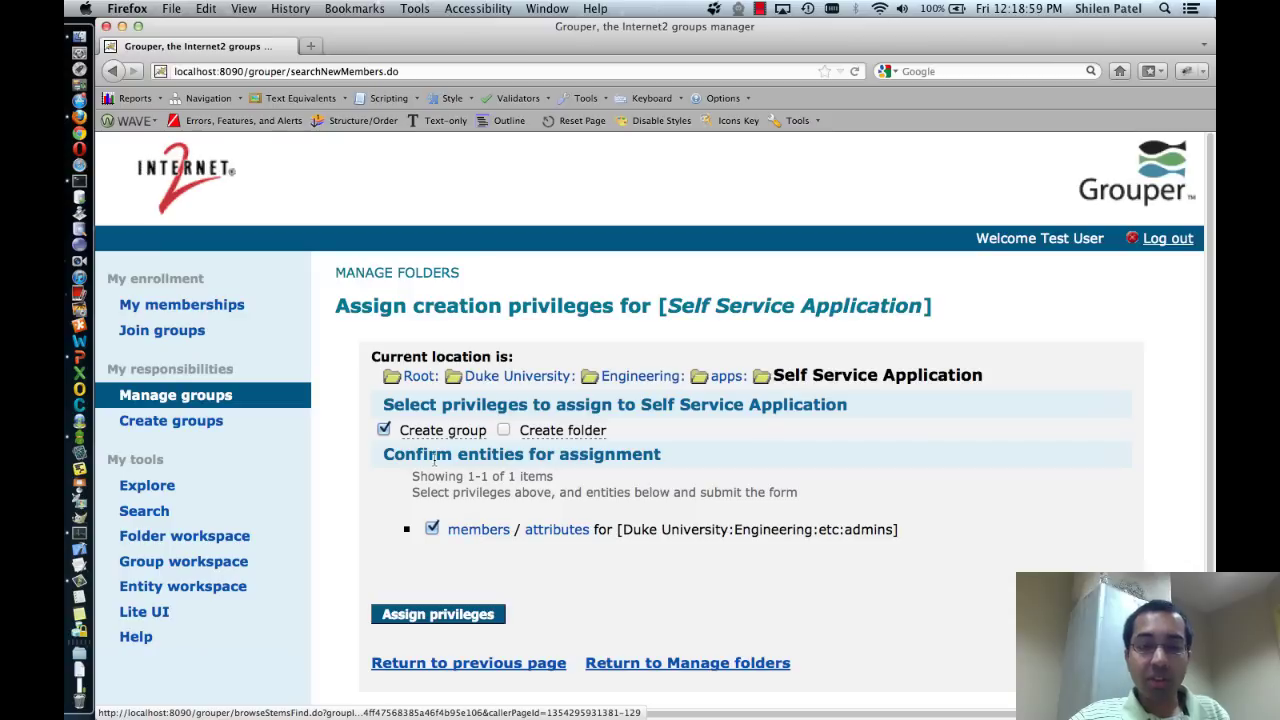
{"action": "left_click", "coordinate": [438, 614]}
{"action": "scroll", "coordinate": [684, 501], "scroll_direction": "down", "scroll_amount": 3}
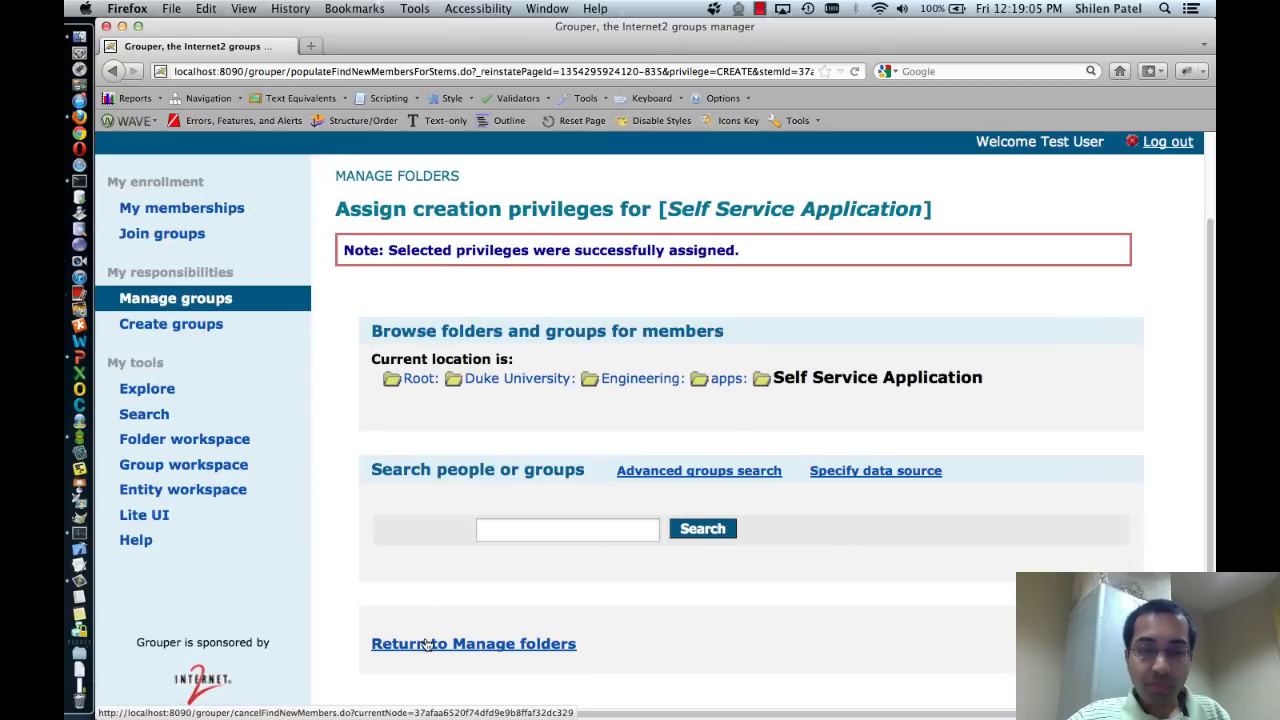
Return to folder management and list the entities with the Create Group privilege on the Self Service Application folder
{"action": "left_click", "coordinate": [440, 643]}
{"action": "scroll", "coordinate": [604, 538], "scroll_direction": "down", "scroll_amount": 5}
{"action": "scroll", "coordinate": [604, 538], "scroll_direction": "down", "scroll_amount": 2}
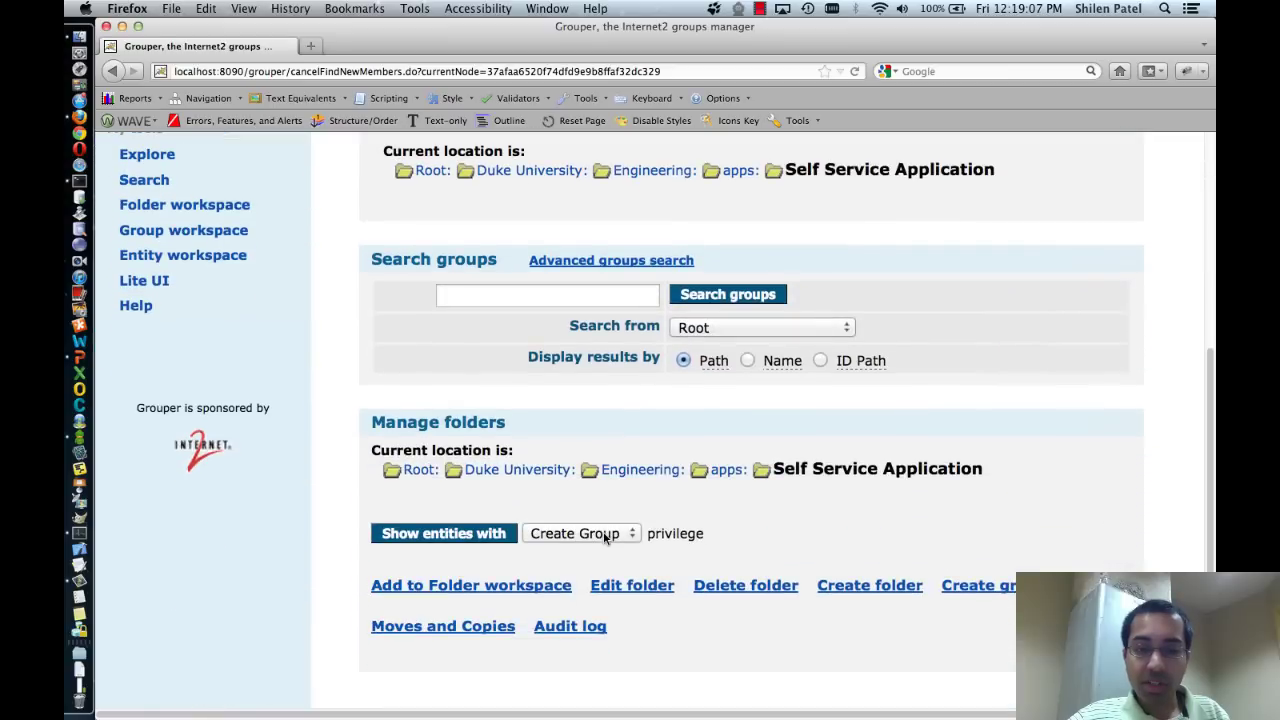
{"action": "left_click", "coordinate": [458, 537]}
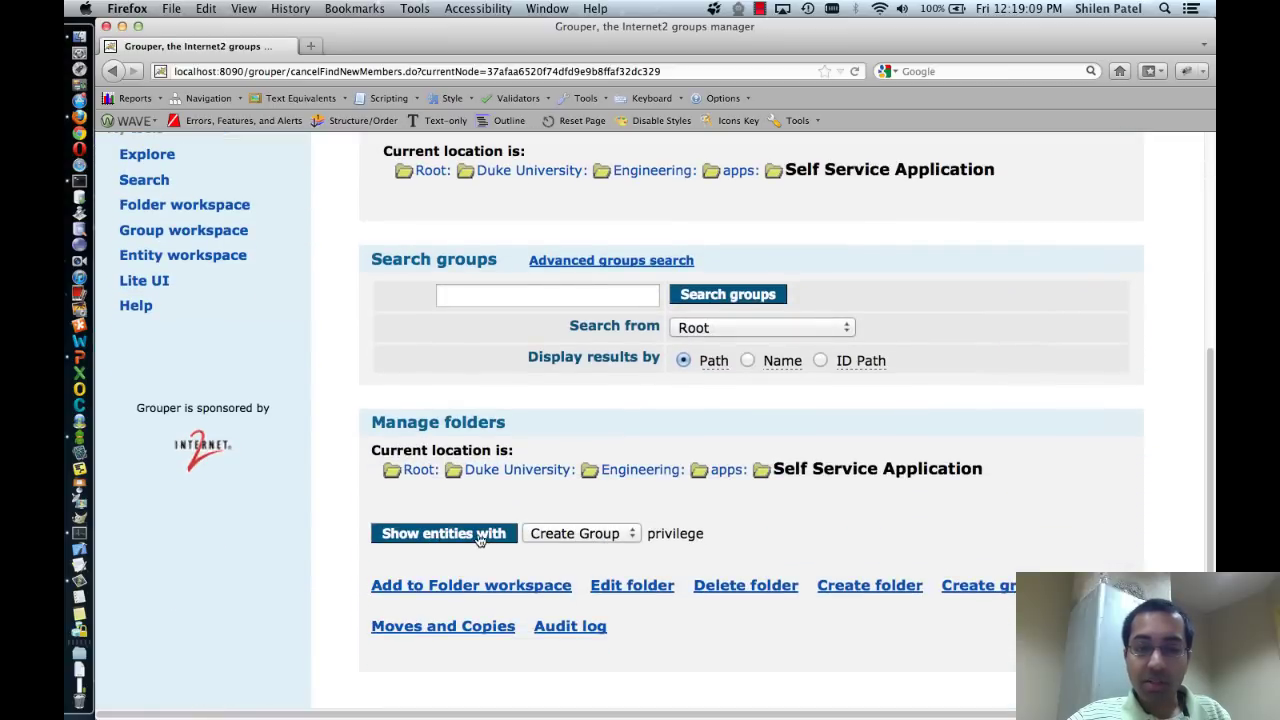
{"action": "scroll", "coordinate": [549, 476], "scroll_direction": "down", "scroll_amount": 3}
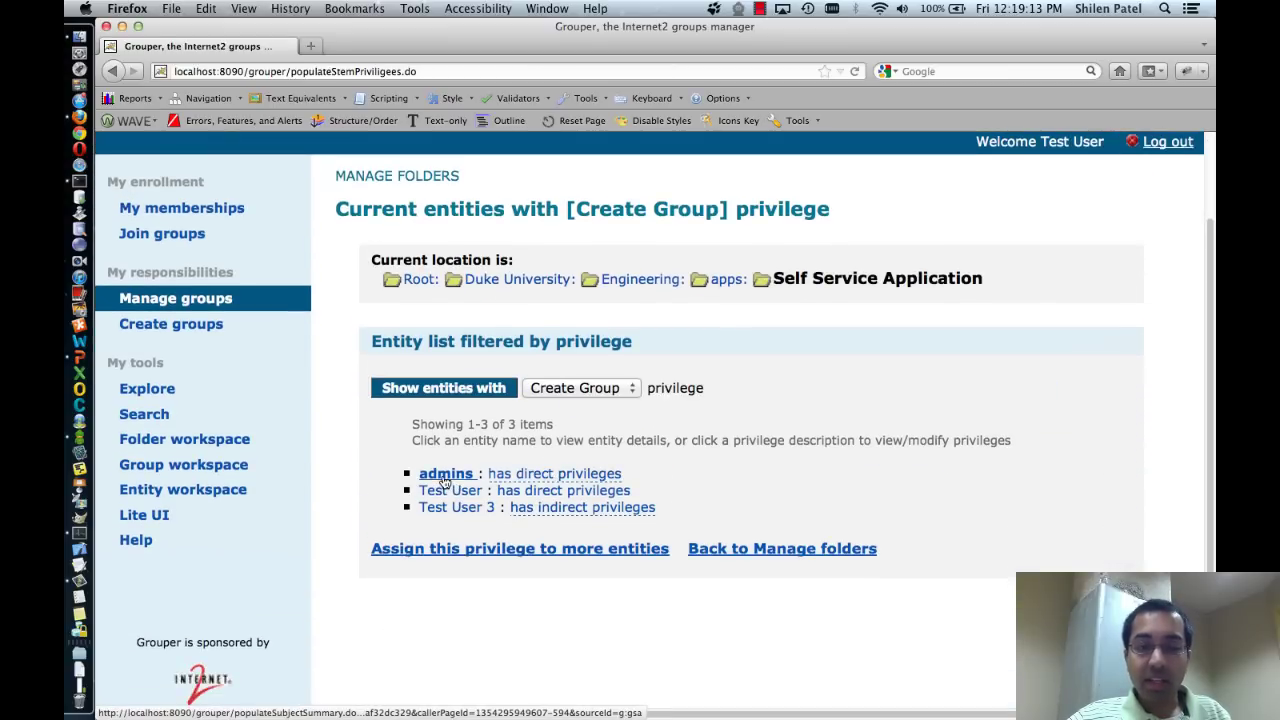
View where Test User 3's indirect privileges on the Self Service Application folder come from, and return to the entity list
{"action": "mouse_move", "coordinate": [565, 479]}
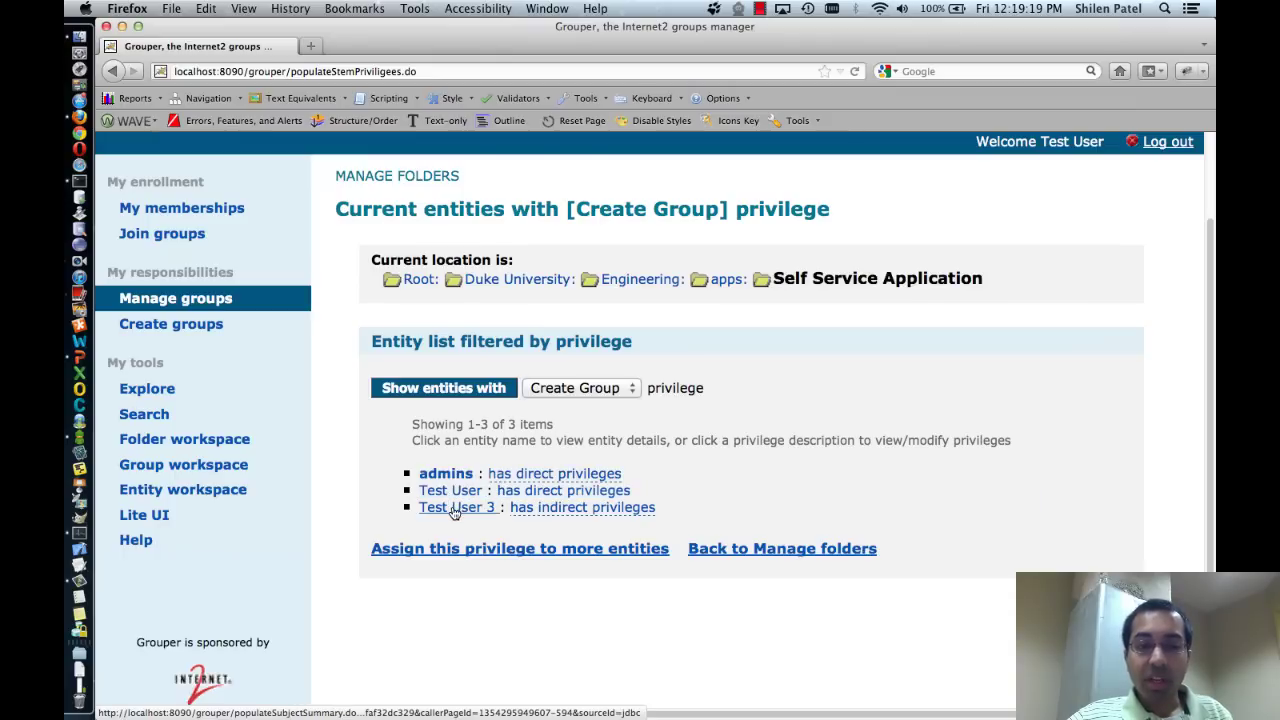
{"action": "mouse_move", "coordinate": [577, 512]}
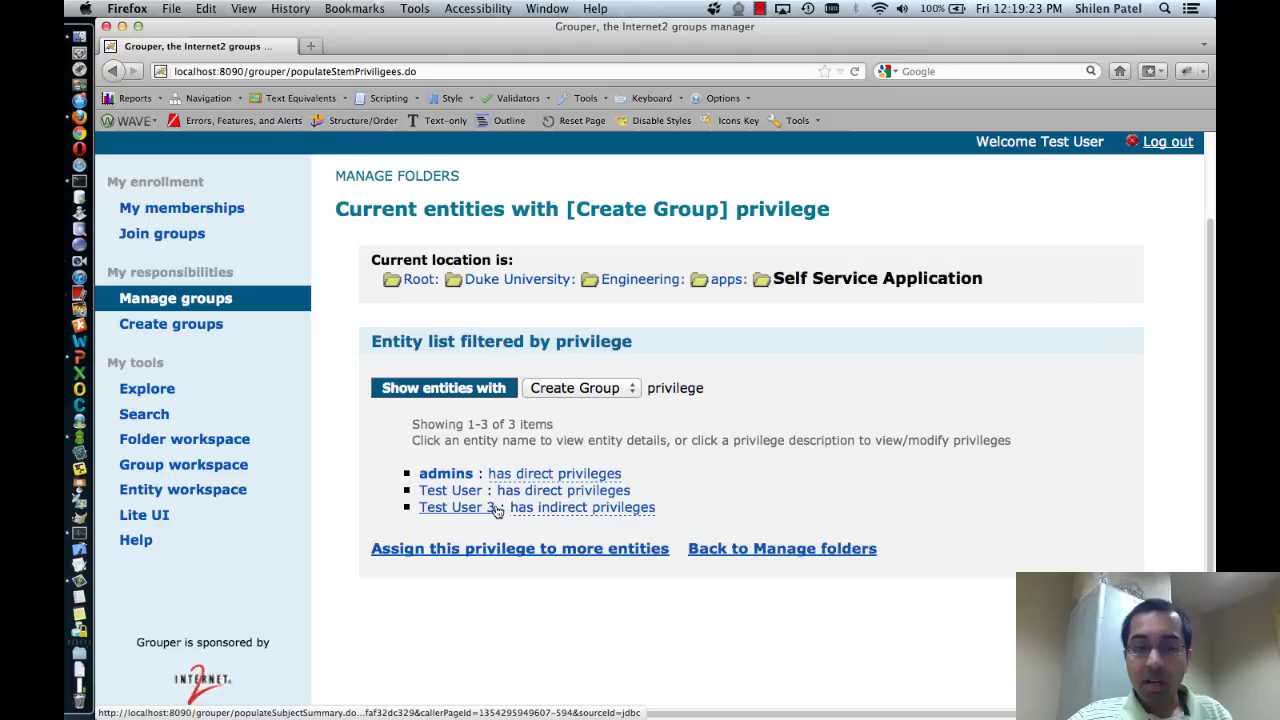
{"action": "mouse_move", "coordinate": [519, 513]}
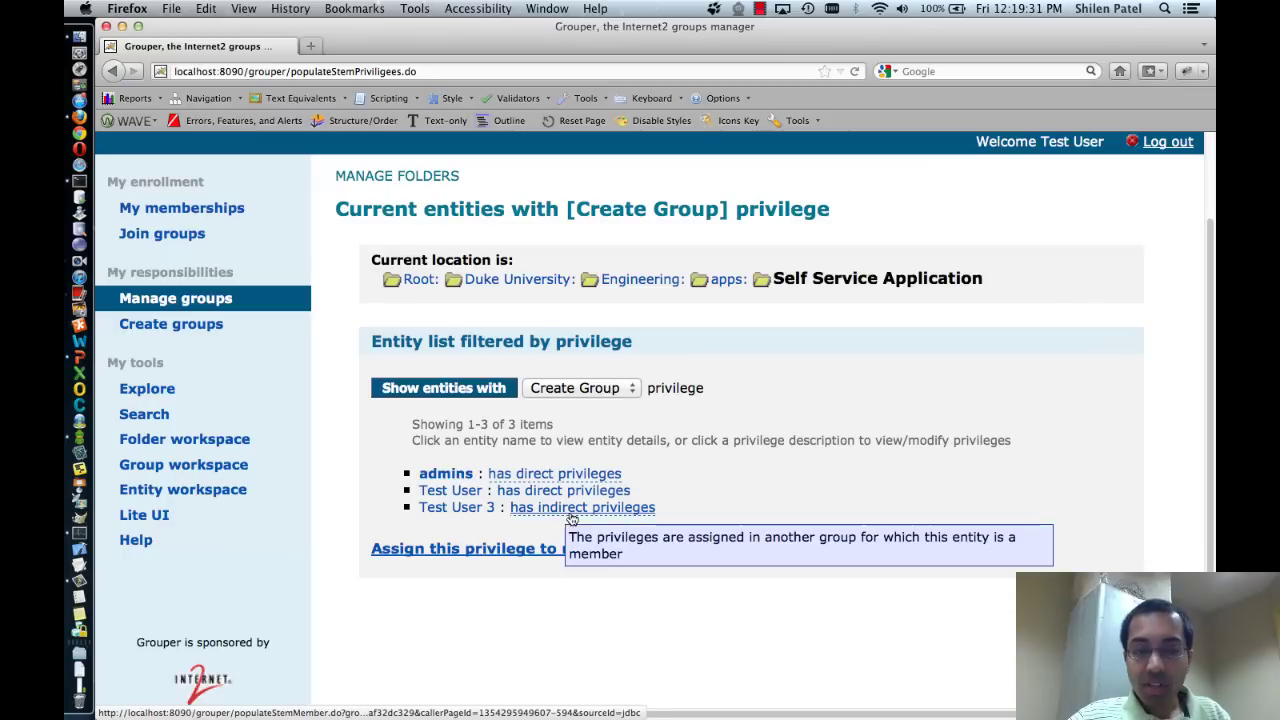
{"action": "left_click", "coordinate": [593, 508]}
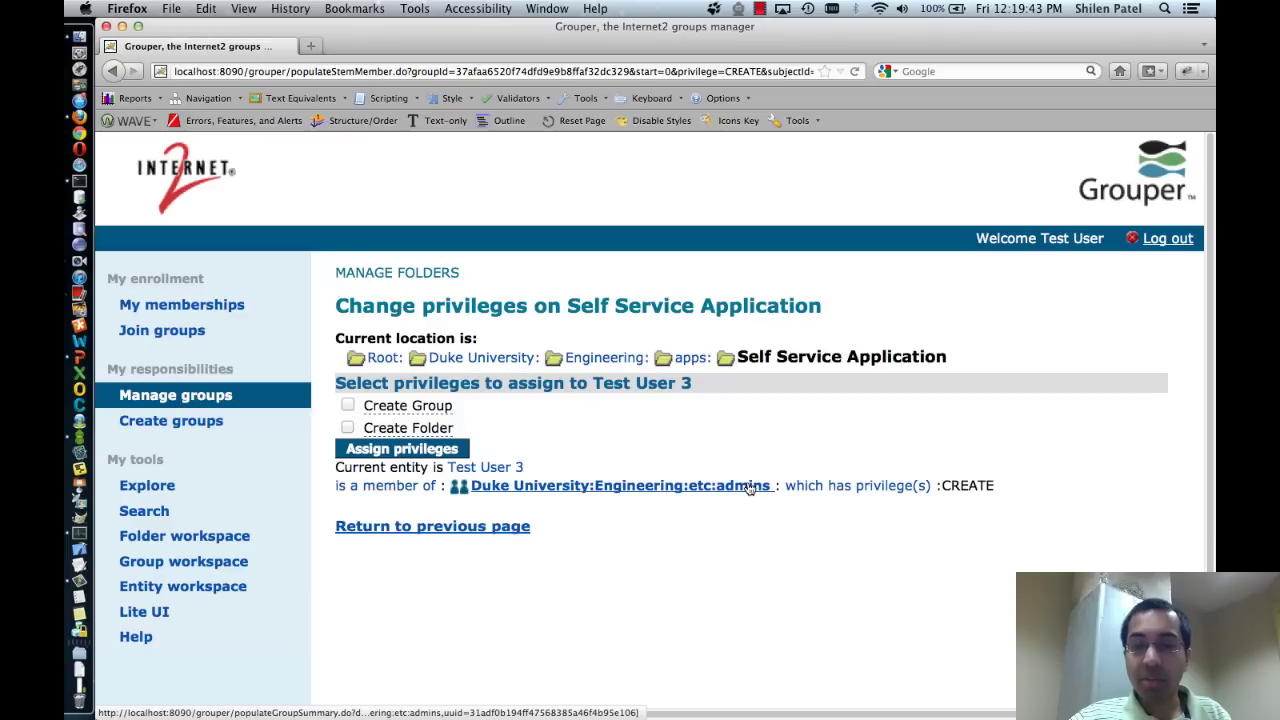
{"action": "left_click", "coordinate": [423, 530]}
{"action": "scroll", "coordinate": [543, 408], "scroll_direction": "down", "scroll_amount": 2}
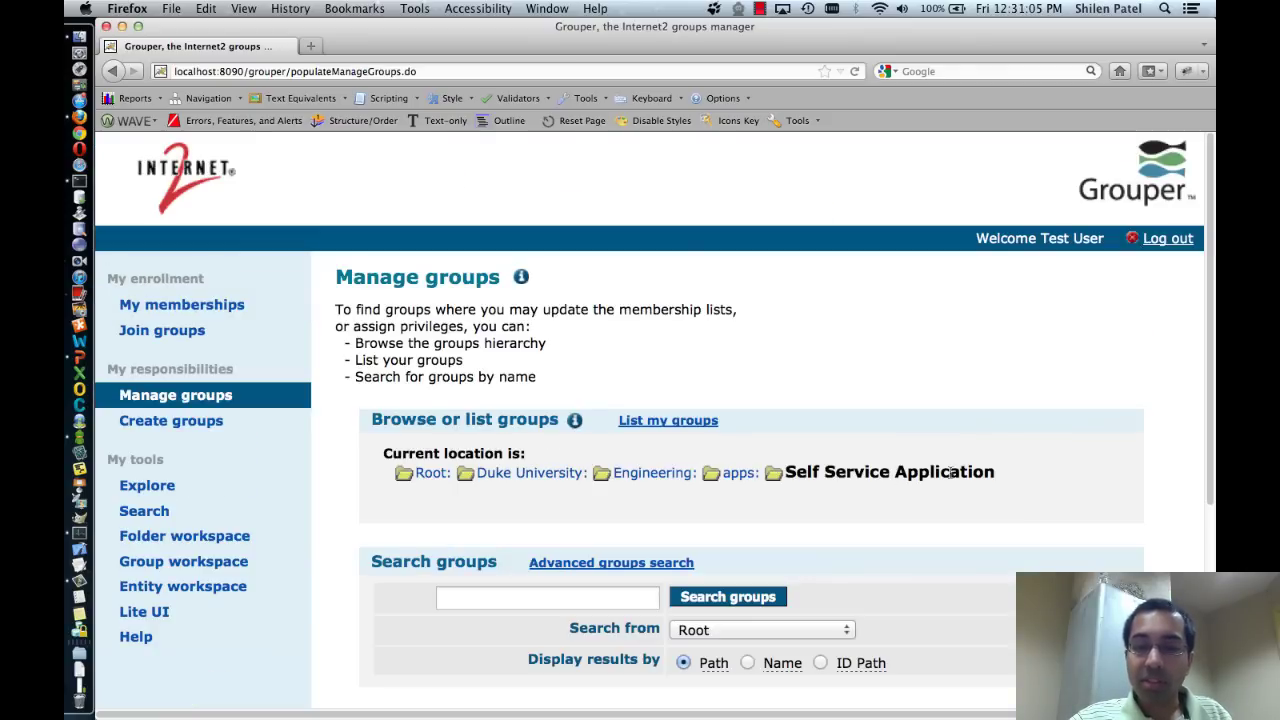
Open the Self Service Application folder's audit log and review its date filter and sort options without changing them
{"action": "scroll", "coordinate": [766, 457], "scroll_direction": "down", "scroll_amount": 5}
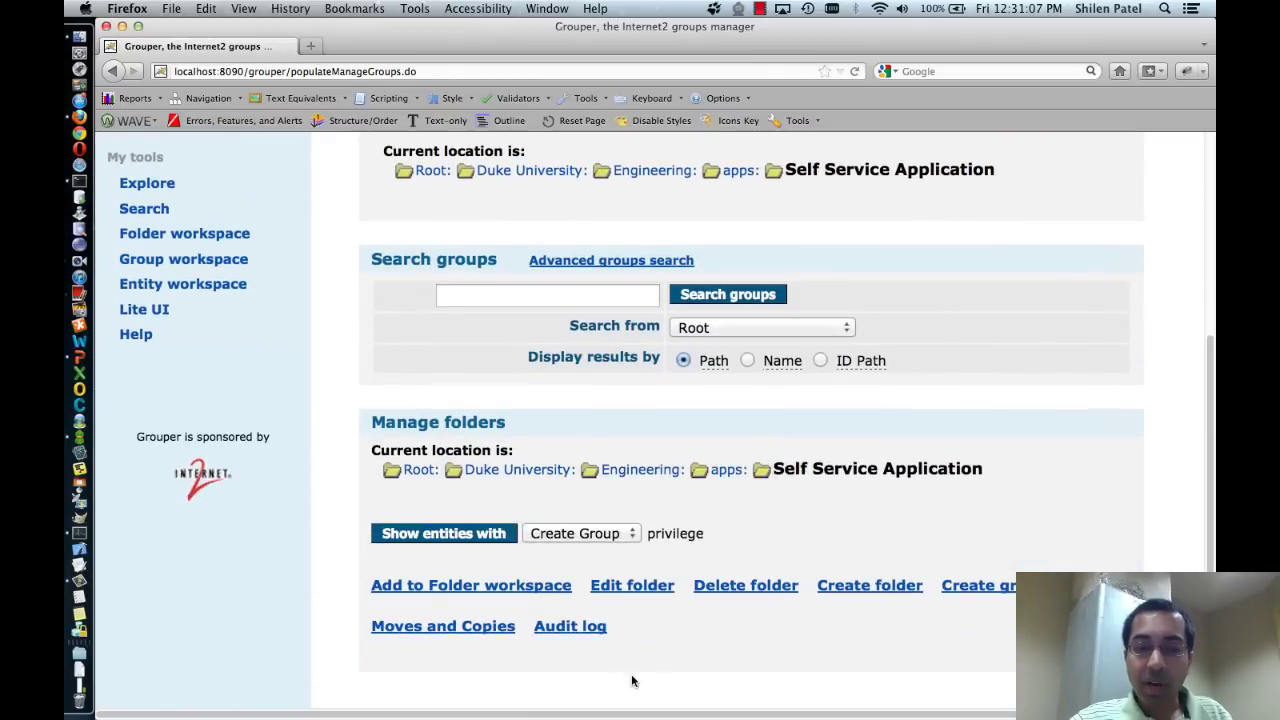
{"action": "left_click", "coordinate": [562, 629]}
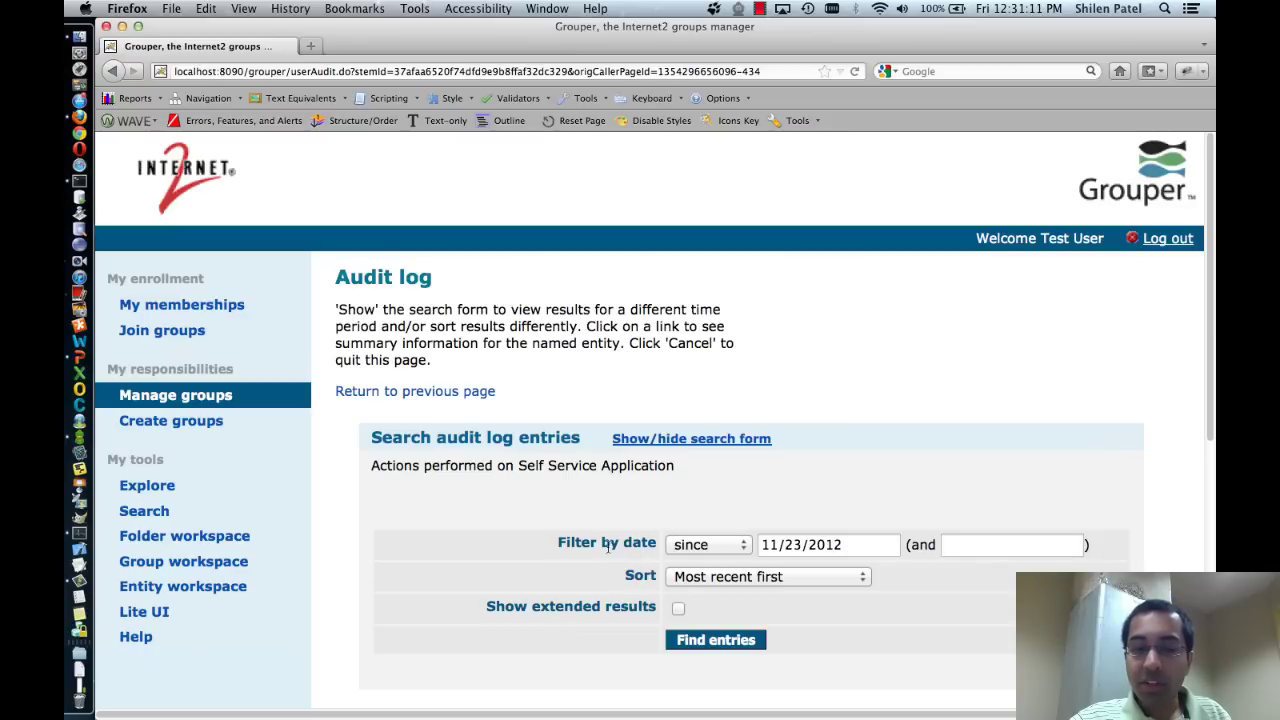
{"action": "left_click", "coordinate": [698, 553]}
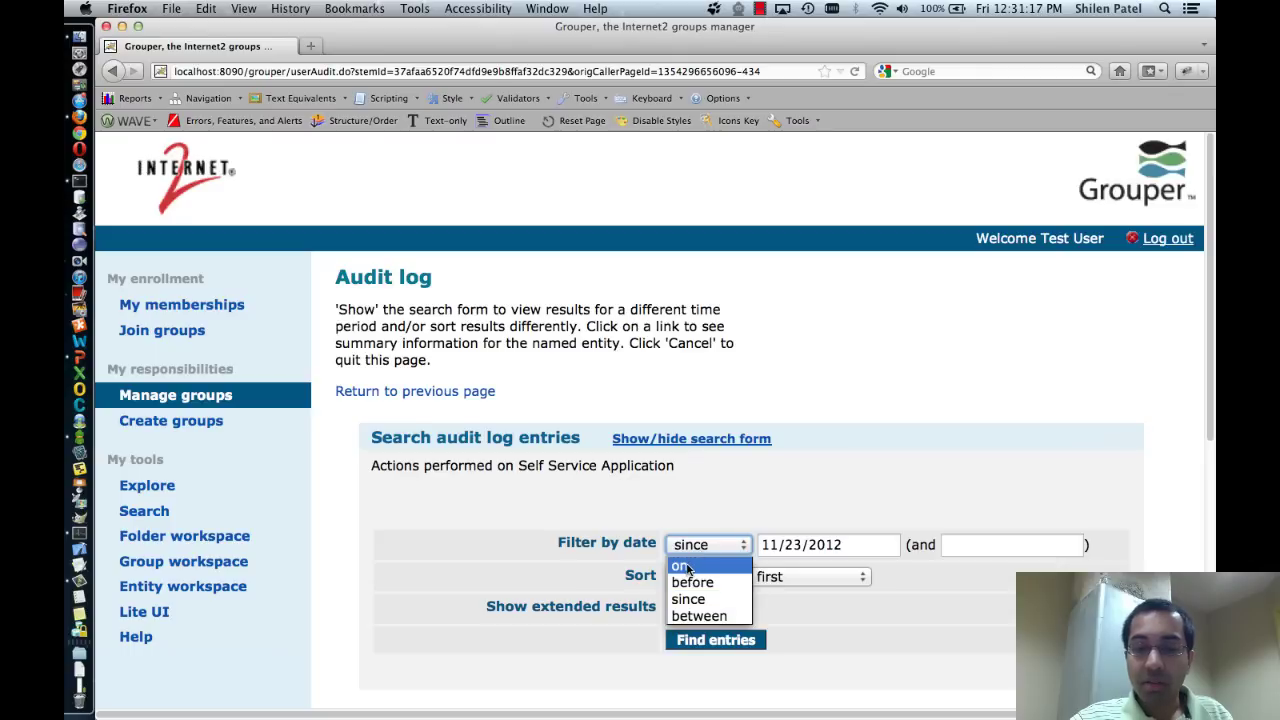
{"action": "left_click", "coordinate": [800, 513]}
{"action": "left_click", "coordinate": [715, 576]}
{"action": "left_click", "coordinate": [612, 580]}
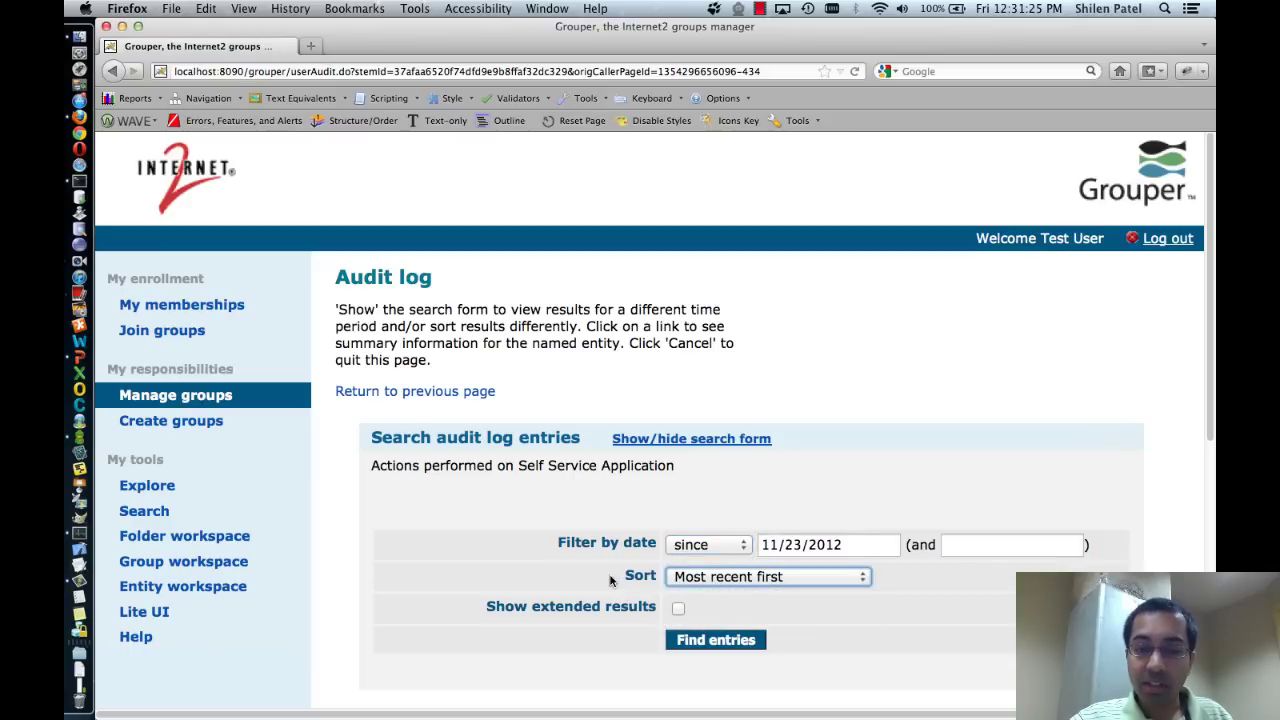
Examine the audit log entries for the Self Service Application folder, including their dates, actors, engines and action summaries
{"action": "scroll", "coordinate": [576, 578], "scroll_direction": "down", "scroll_amount": 6}
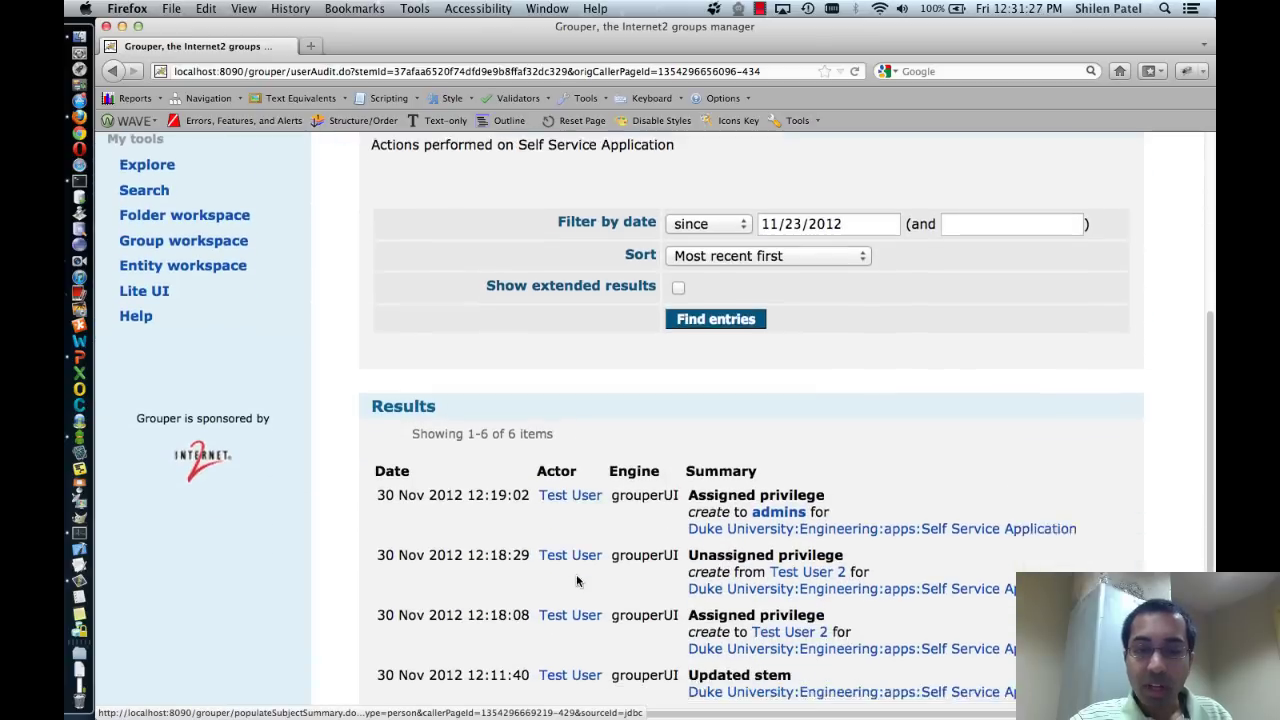
{"action": "scroll", "coordinate": [576, 580], "scroll_direction": "down", "scroll_amount": 3}
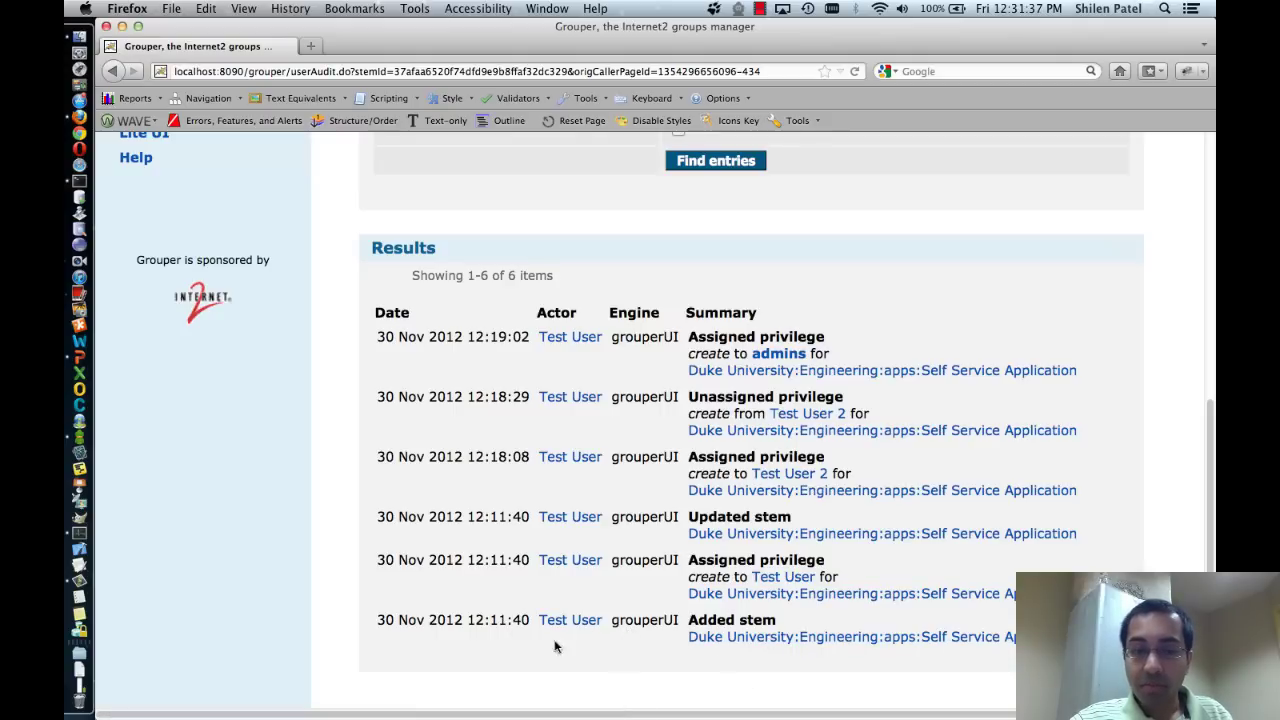
{"action": "scroll", "coordinate": [491, 500], "scroll_direction": "up", "scroll_amount": 3}
{"action": "scroll", "coordinate": [490, 505], "scroll_direction": "up", "scroll_amount": 1}
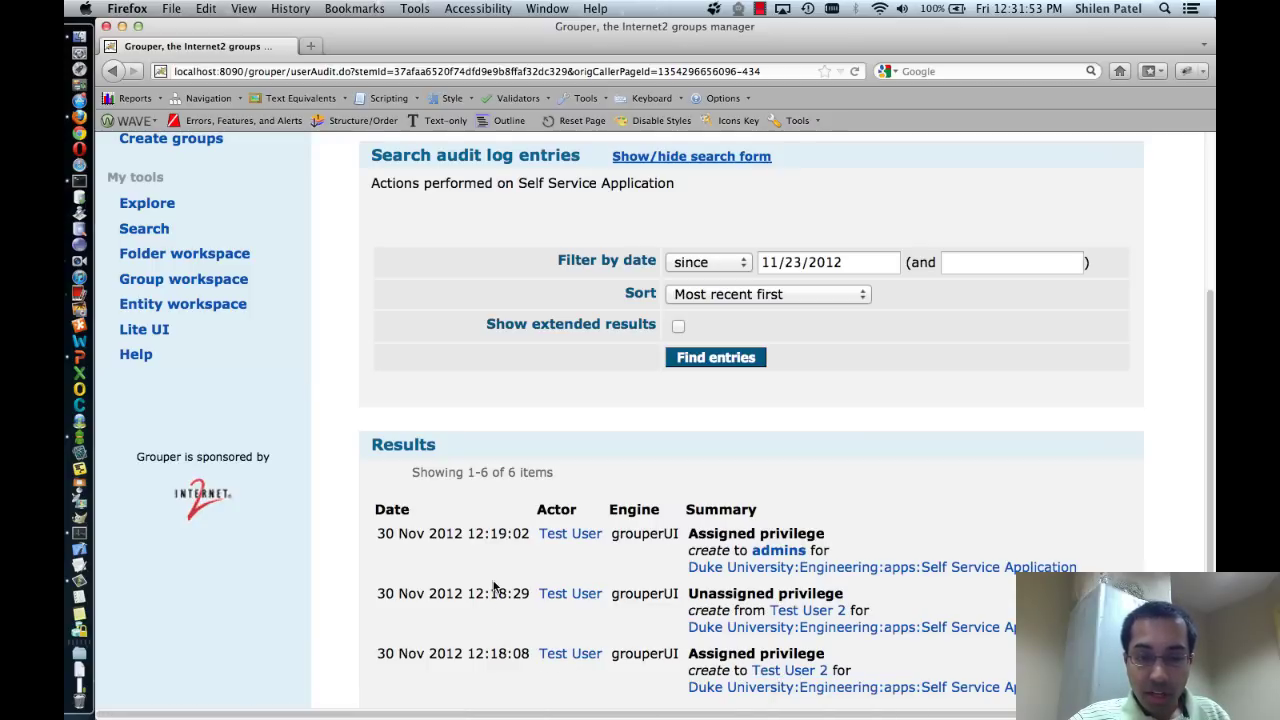
{"action": "scroll", "coordinate": [500, 576], "scroll_direction": "up", "scroll_amount": 1}
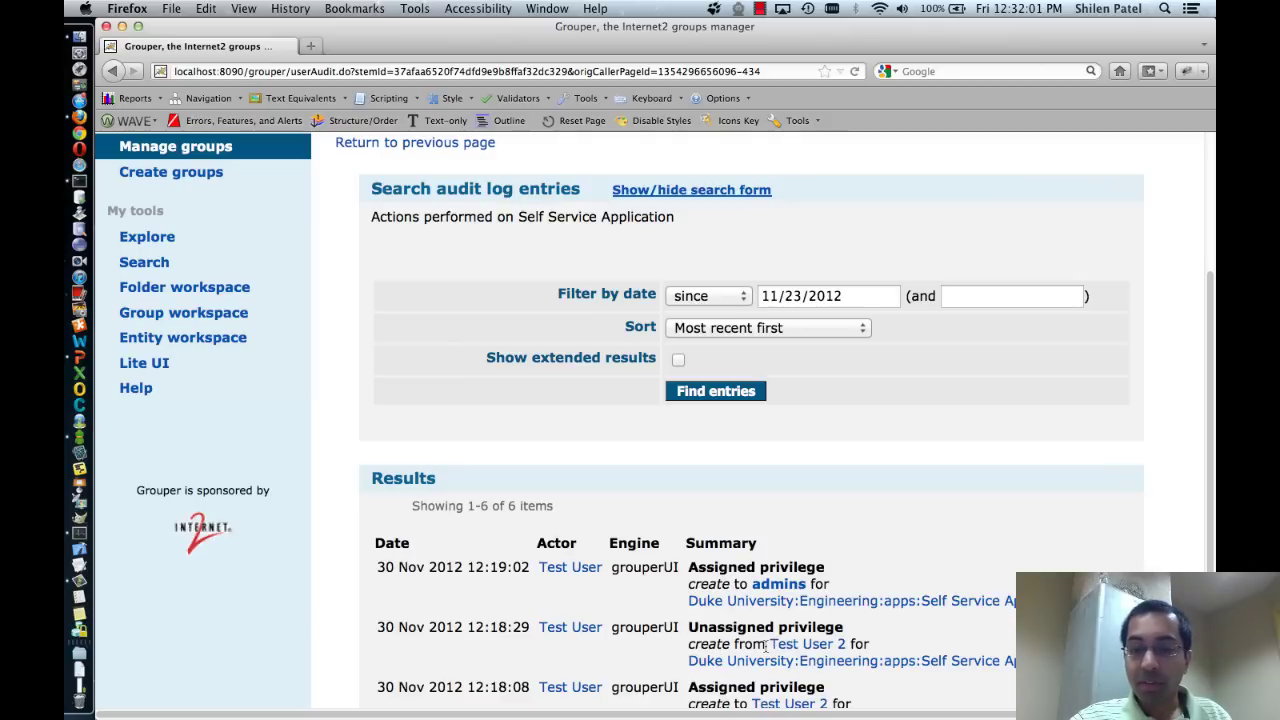
{"action": "scroll", "coordinate": [838, 656], "scroll_direction": "up", "scroll_amount": 1}
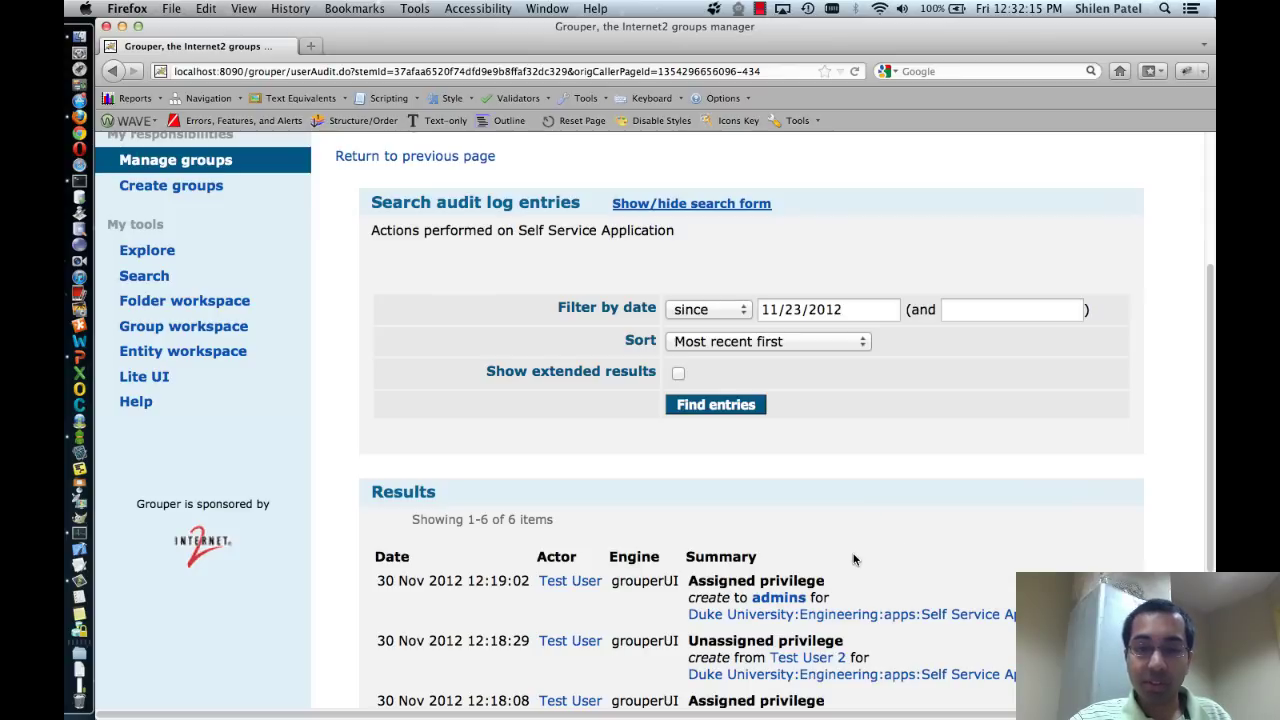
{"action": "scroll", "coordinate": [853, 559], "scroll_direction": "up", "scroll_amount": 3}
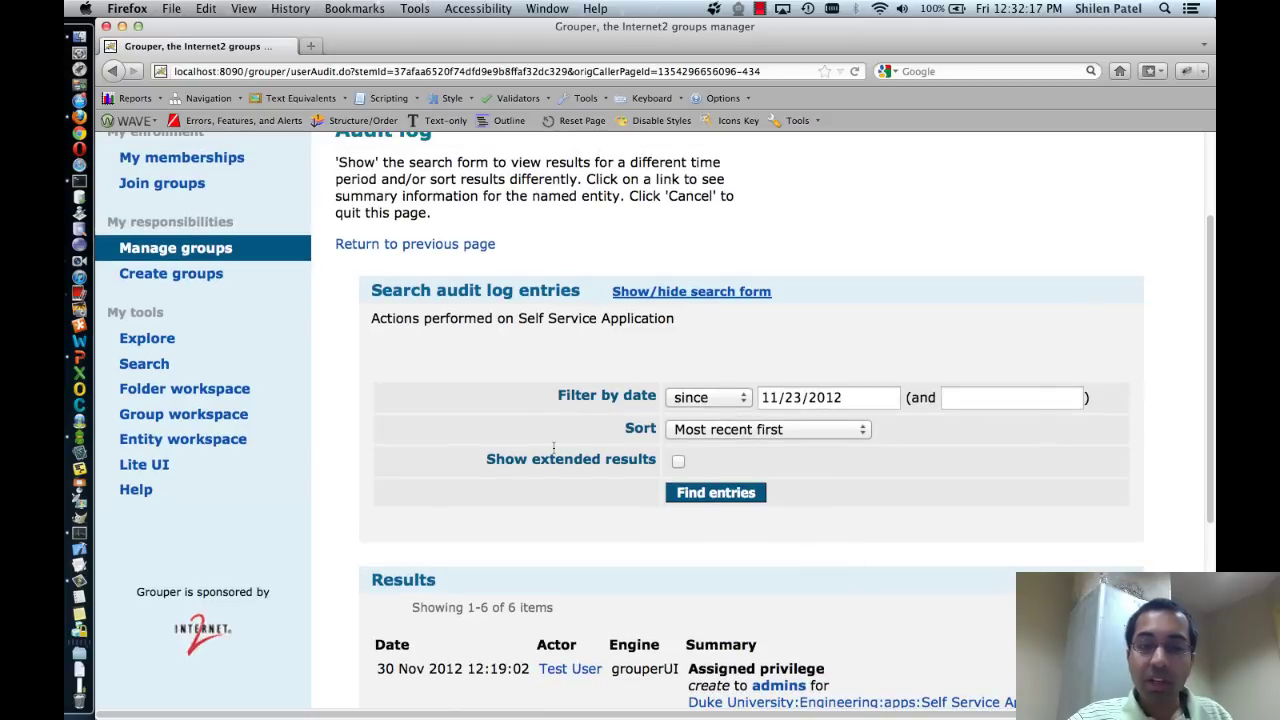
Rerun the audit log search with extended results shown and review the additional columns
{"action": "left_click", "coordinate": [679, 462]}
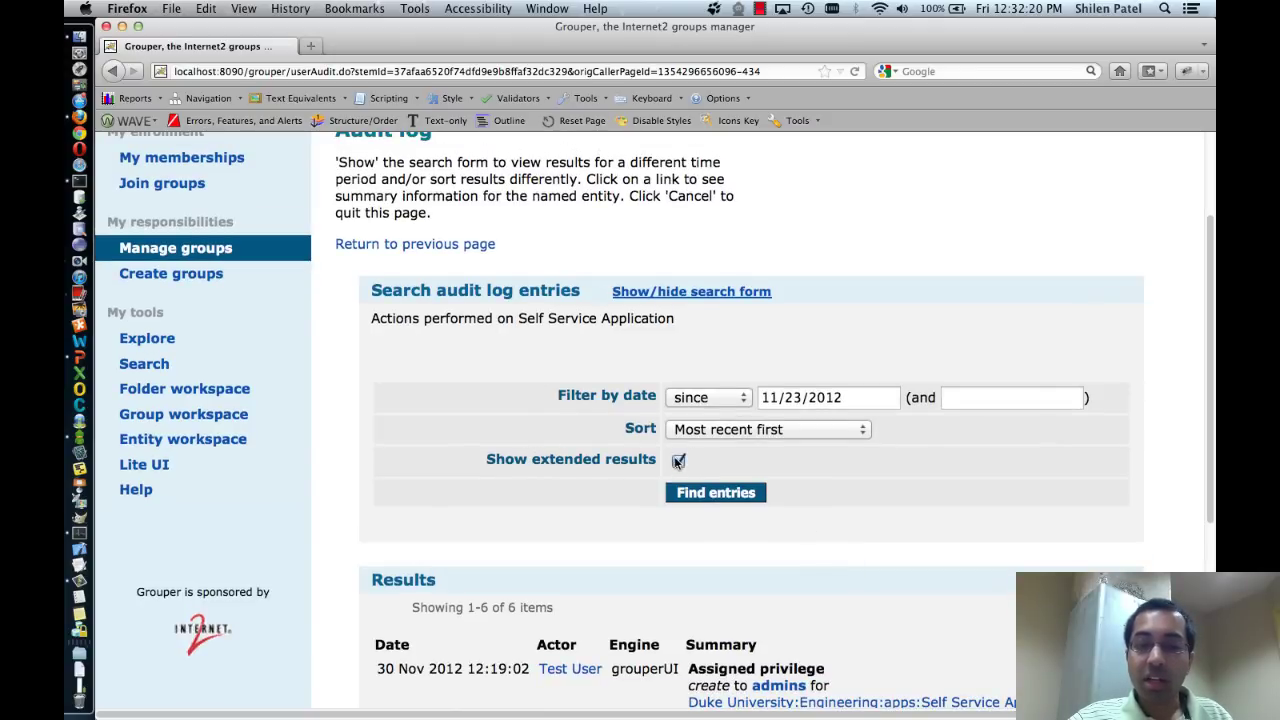
{"action": "left_click", "coordinate": [728, 502]}
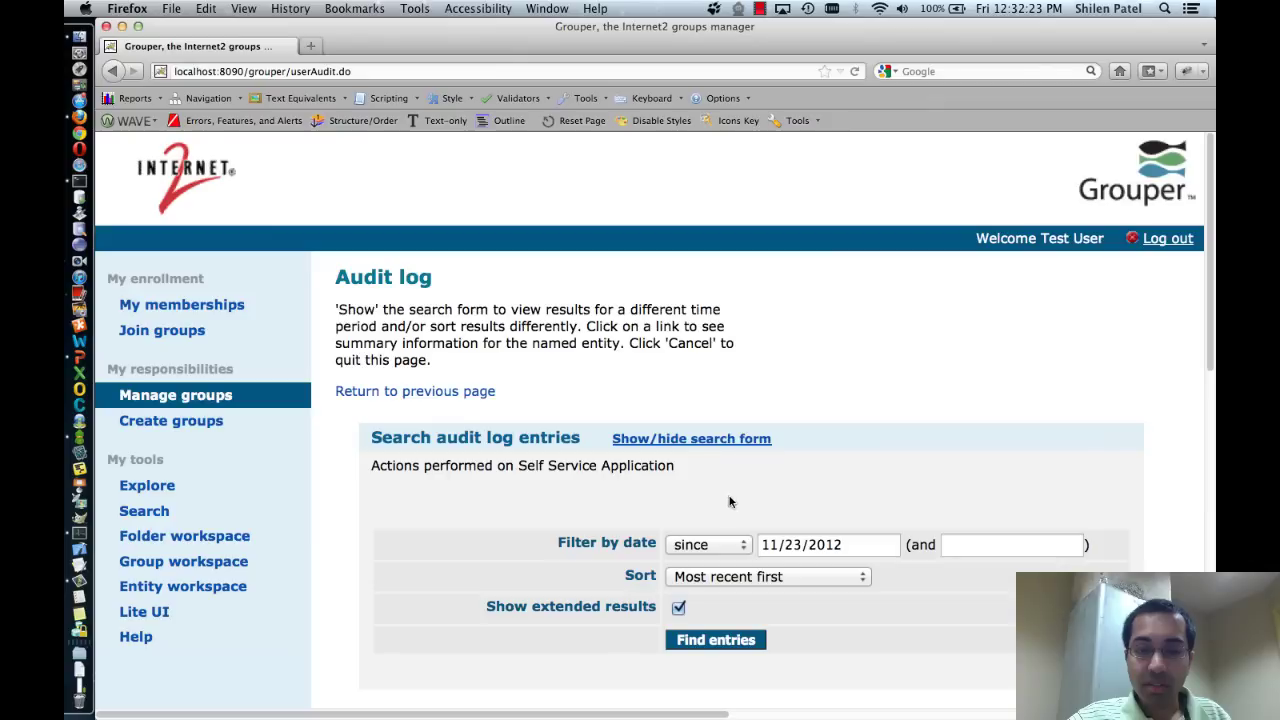
{"action": "scroll", "coordinate": [716, 464], "scroll_direction": "down", "scroll_amount": 3}
{"action": "scroll", "coordinate": [716, 464], "scroll_direction": "down", "scroll_amount": 3}
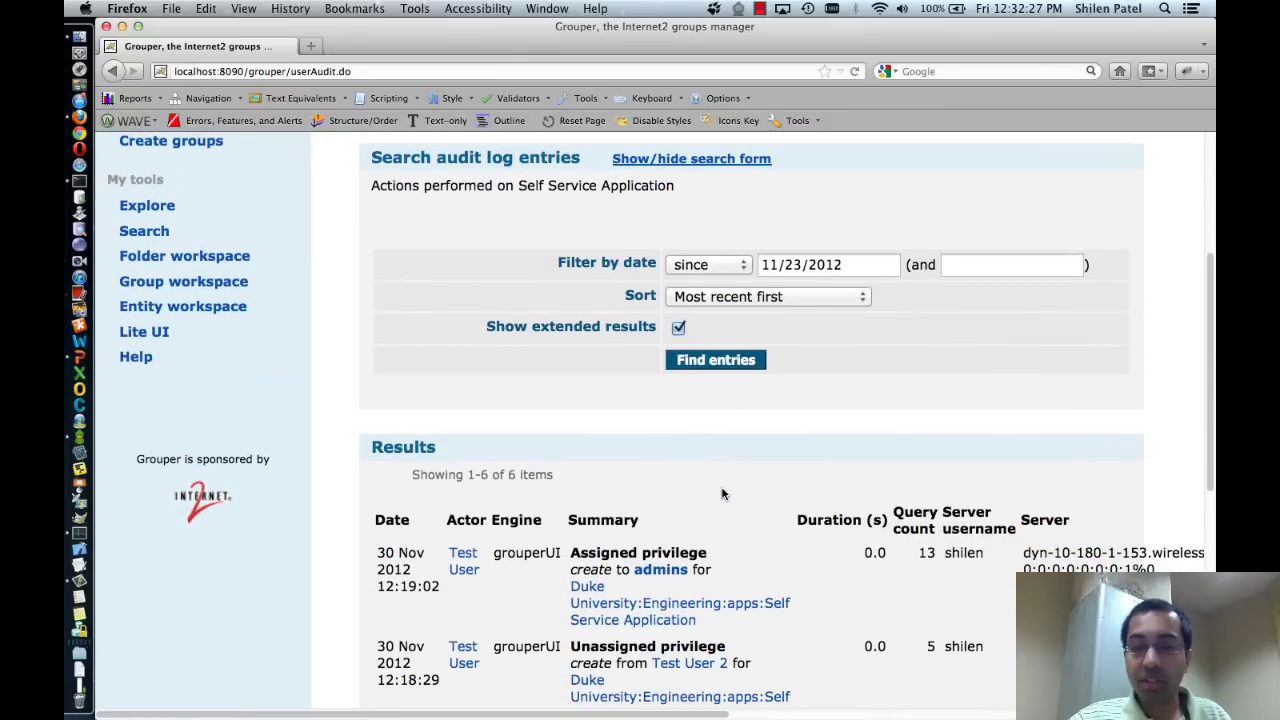
{"action": "scroll", "coordinate": [723, 493], "scroll_direction": "right", "scroll_amount": 6}
{"action": "scroll", "coordinate": [723, 493], "scroll_direction": "left", "scroll_amount": 6}
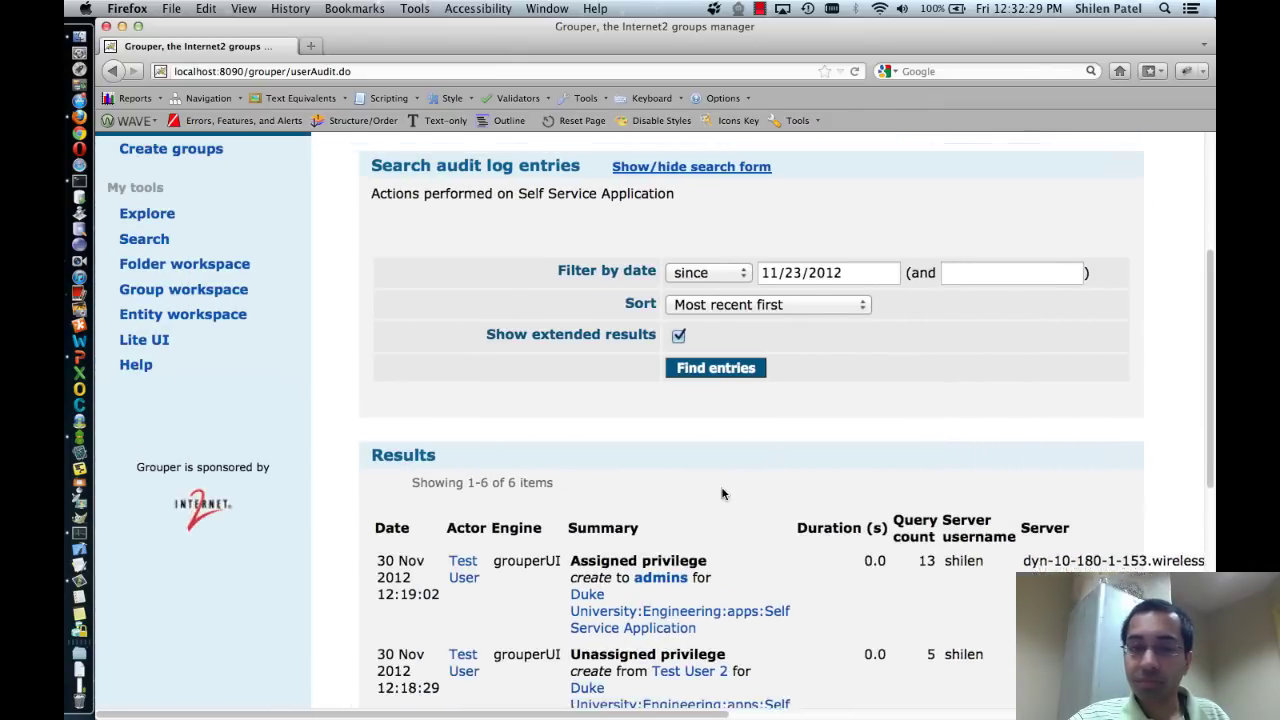
{"action": "scroll", "coordinate": [723, 493], "scroll_direction": "up", "scroll_amount": 5}
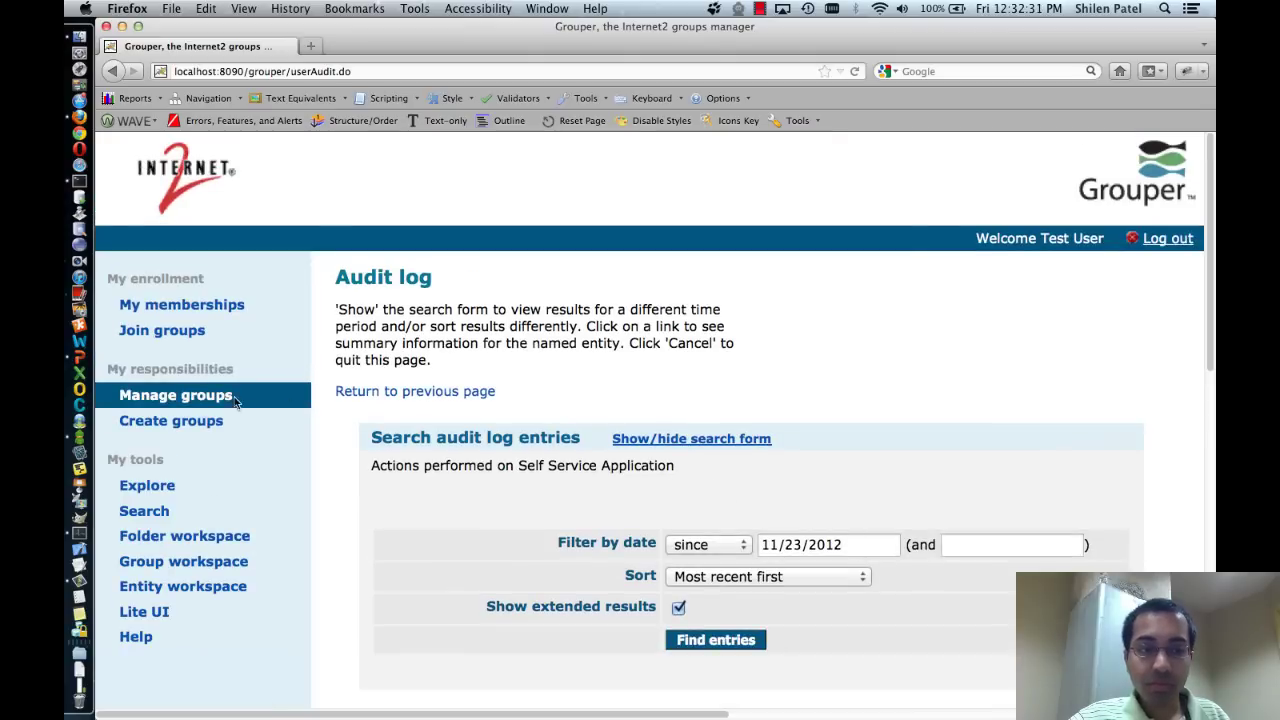
Start a new group in the Self Service Application folder with the name Admins and the ID admins
{"action": "left_click", "coordinate": [232, 399]}
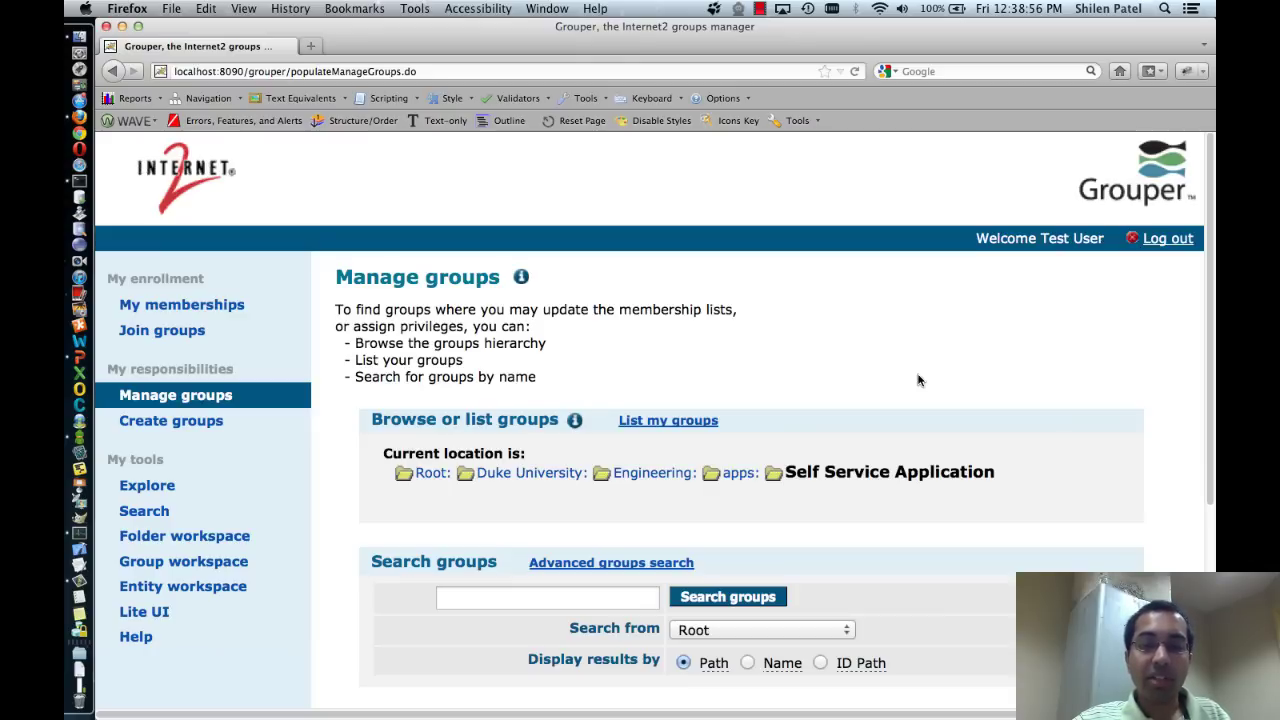
{"action": "scroll", "coordinate": [918, 380], "scroll_direction": "down", "scroll_amount": 5}
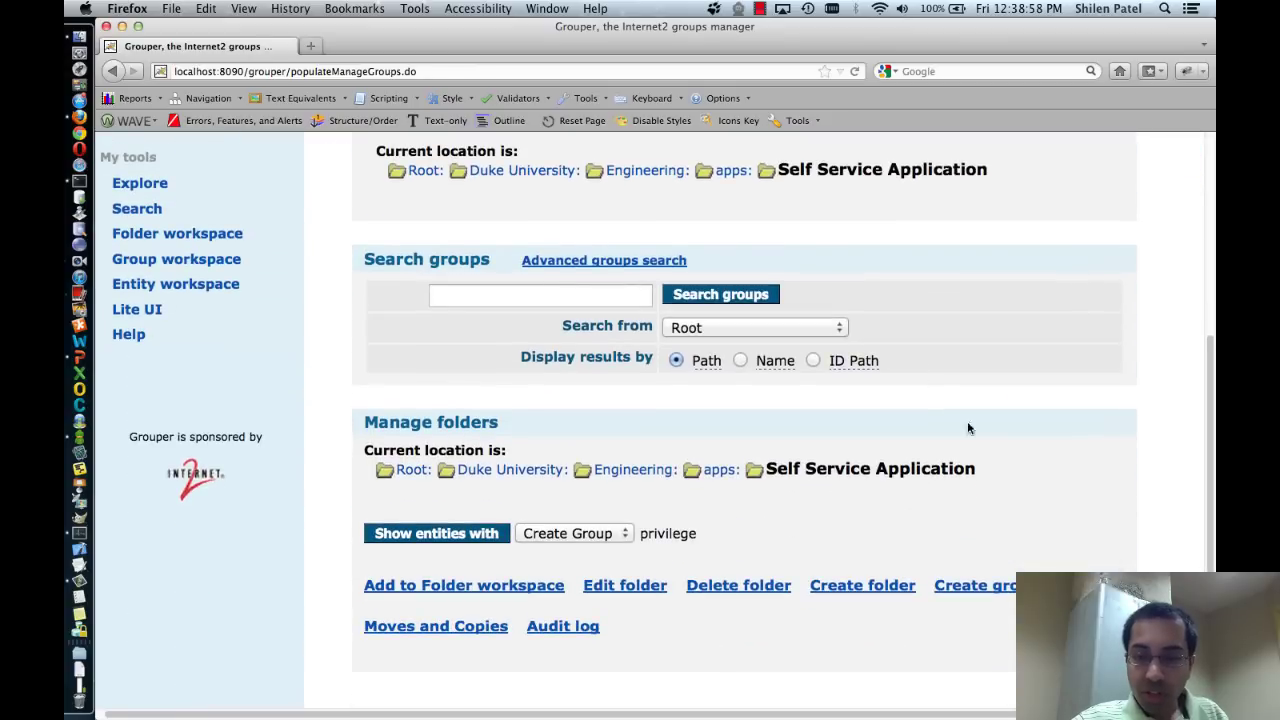
{"action": "left_click", "coordinate": [964, 588]}
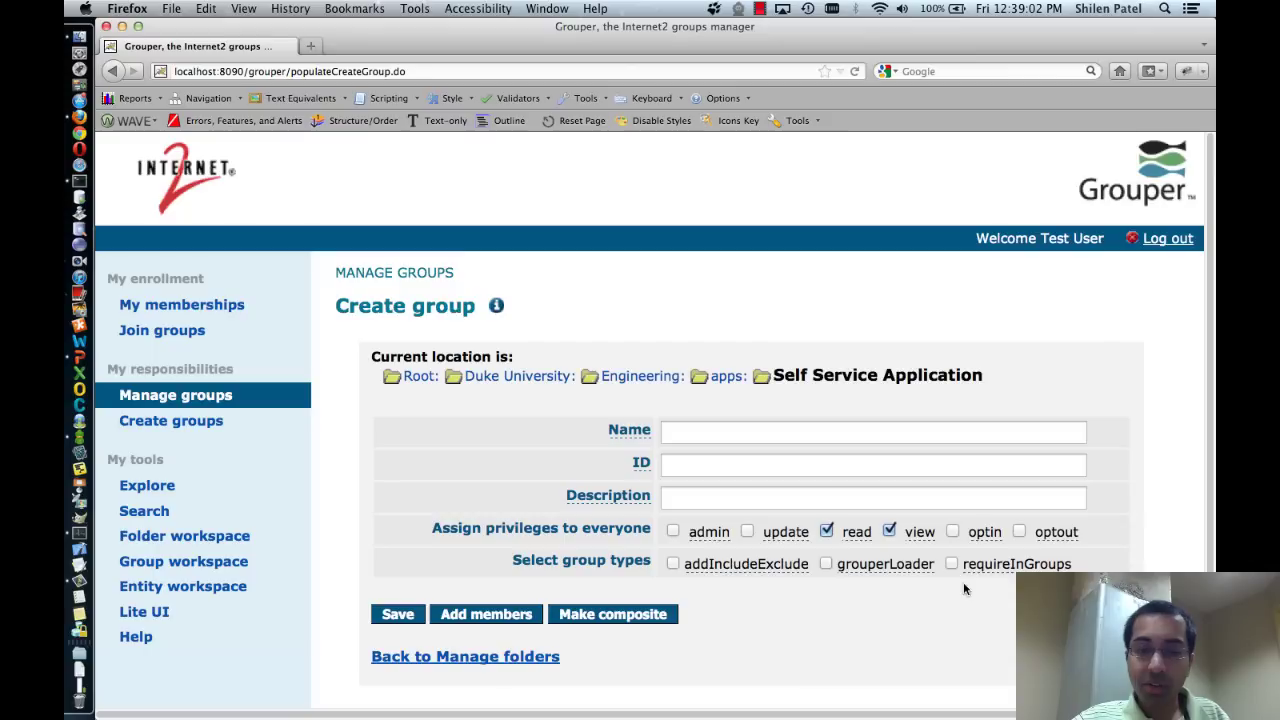
{"action": "left_click", "coordinate": [758, 429]}
{"action": "type", "text": "A"}
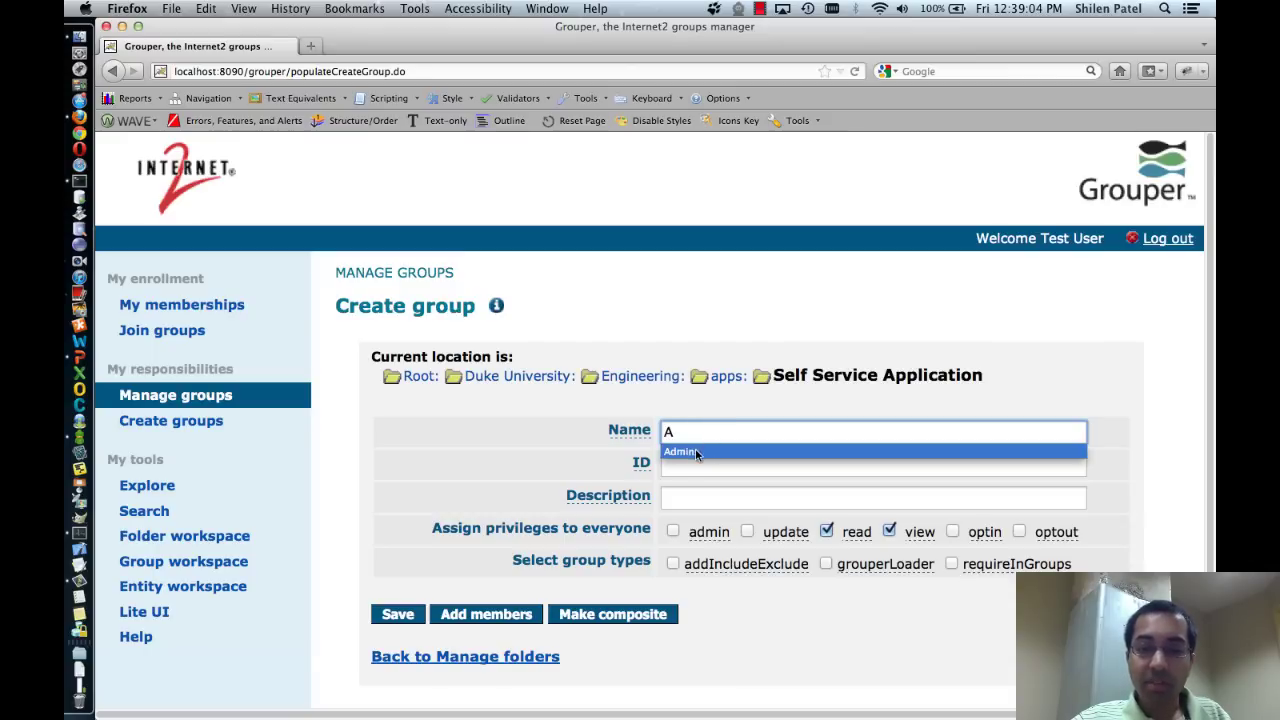
{"action": "left_click", "coordinate": [695, 451]}
{"action": "type", "text": "s"}
{"action": "left_click", "coordinate": [697, 464]}
{"action": "type", "text": "a"}
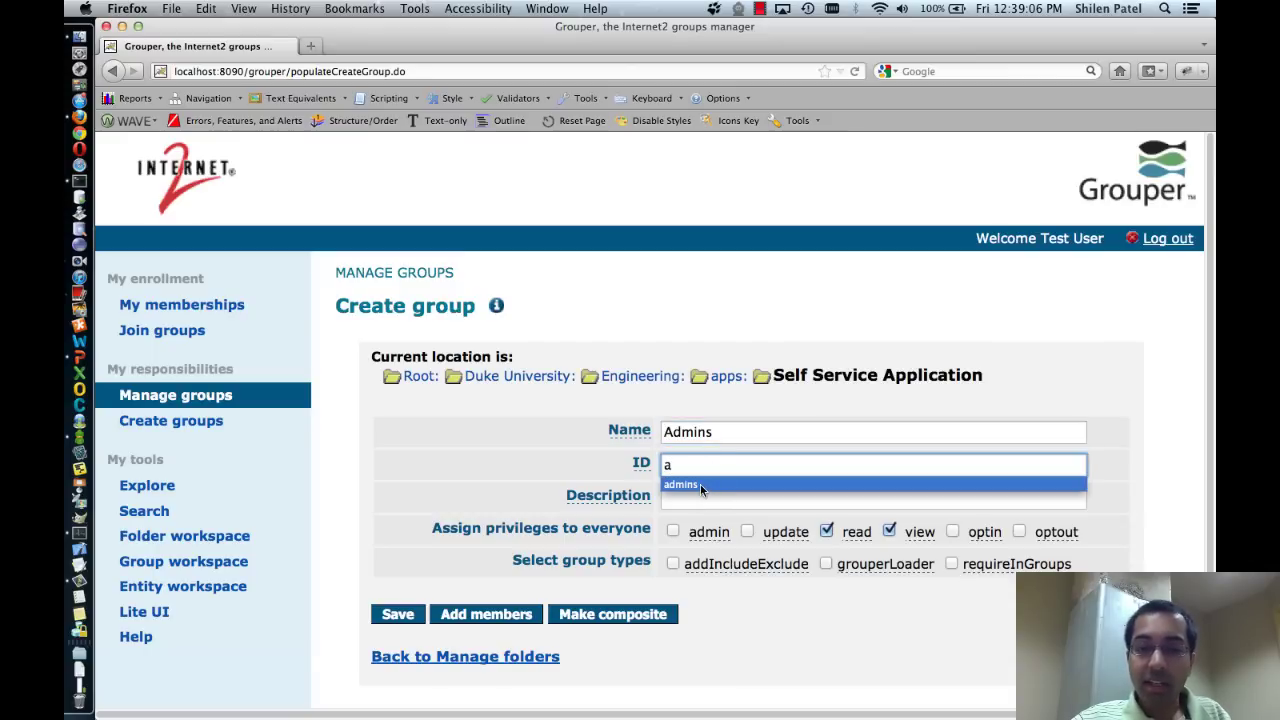
{"action": "left_click", "coordinate": [700, 484]}
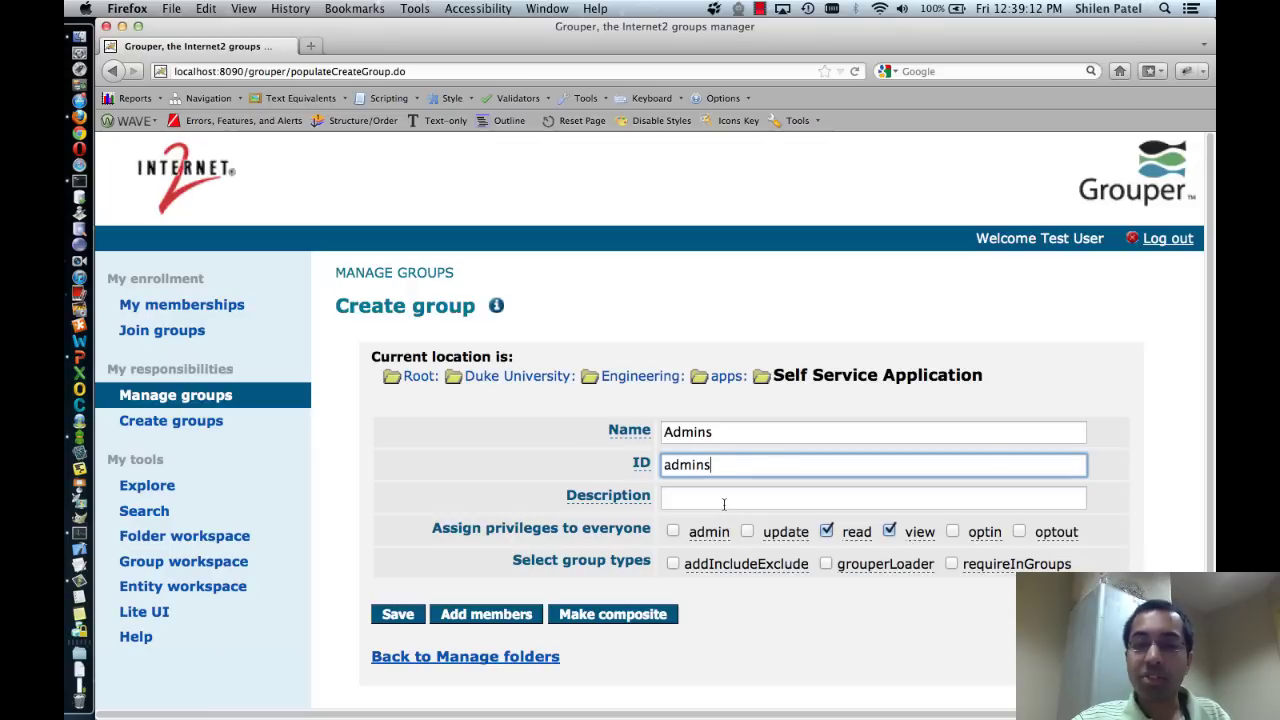
Set the group's description to "The admins for the self service application" and save the group
{"action": "left_click", "coordinate": [724, 503]}
{"action": "key", "text": "Down"}
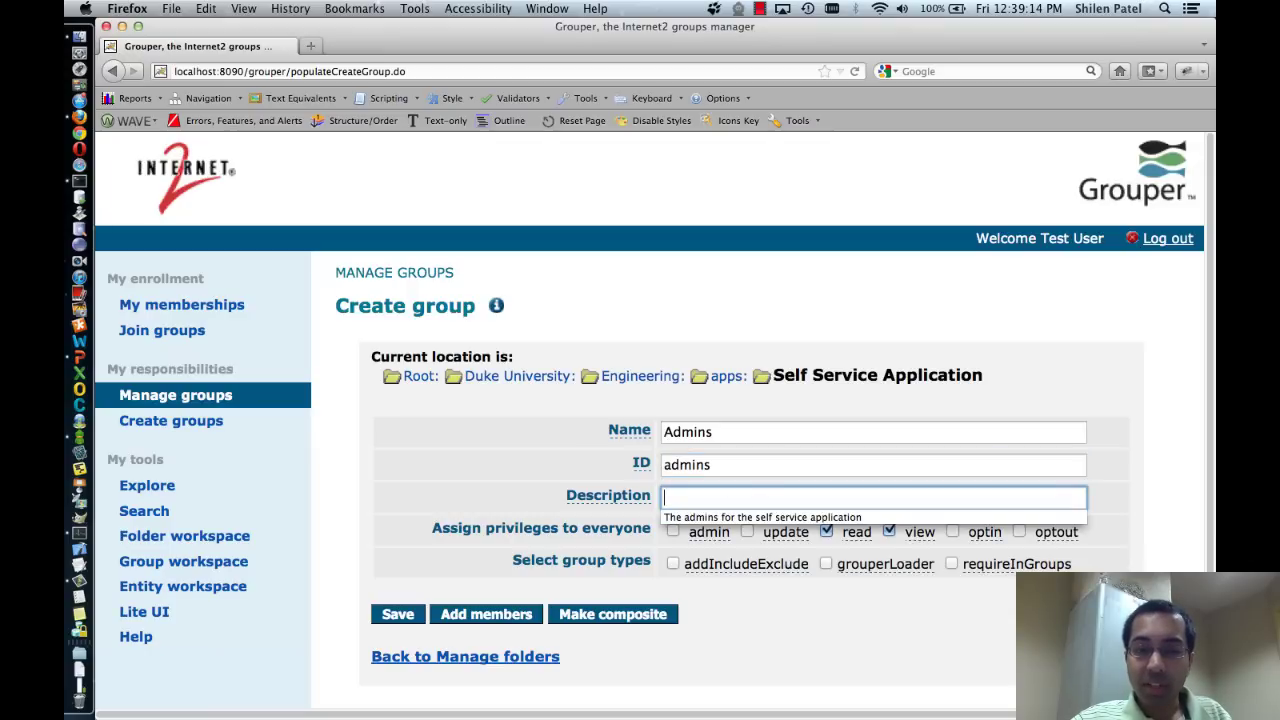
{"action": "left_click", "coordinate": [732, 517]}
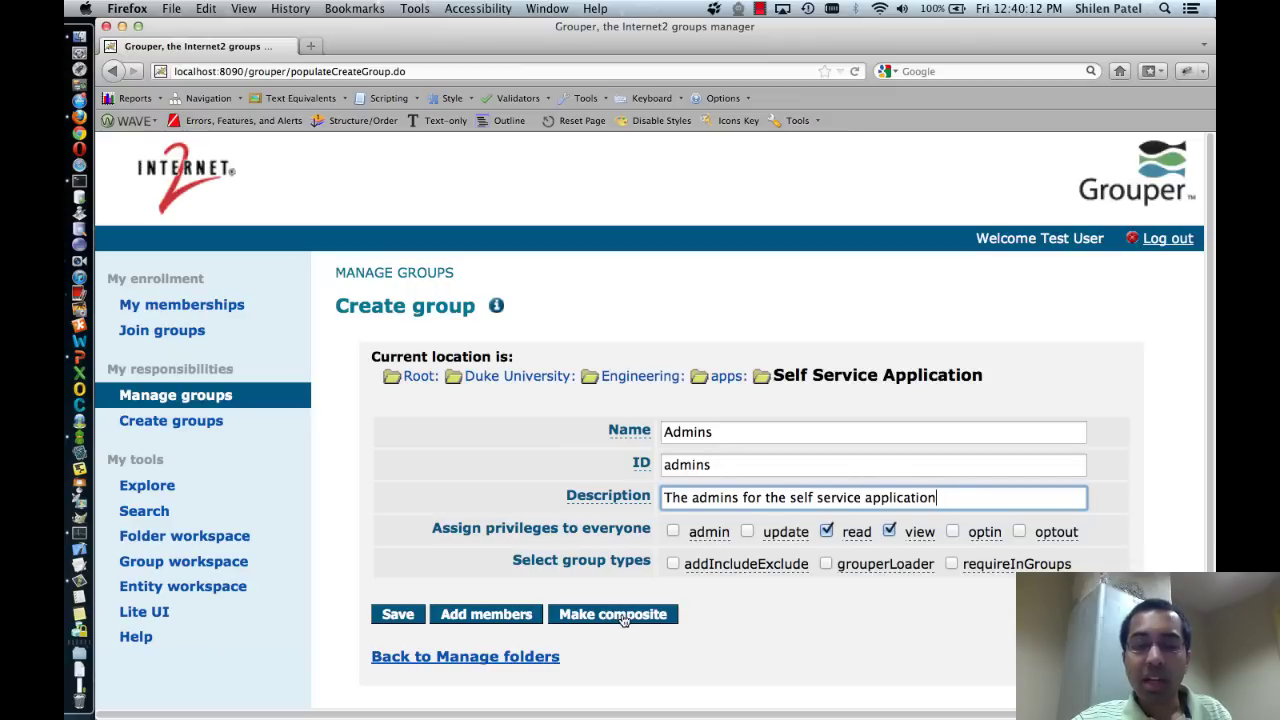
{"action": "left_click", "coordinate": [397, 616]}
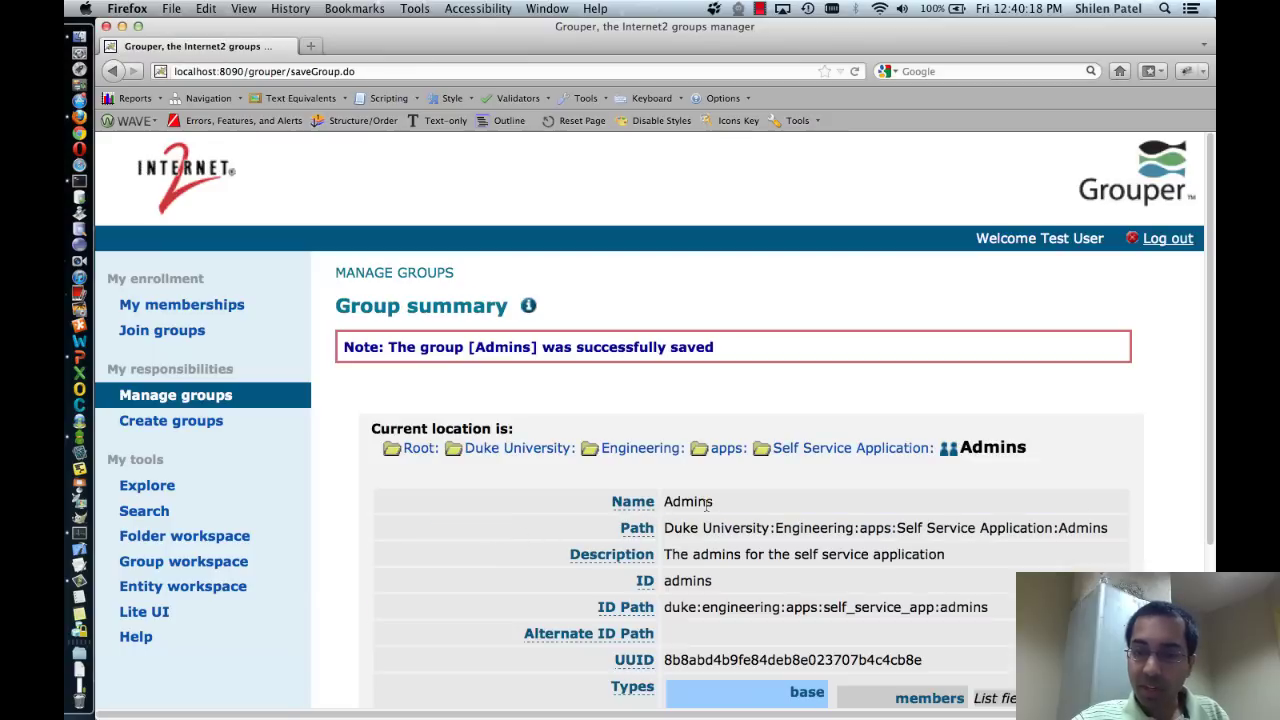
Request deletion of the Admins group and cancel at the confirmation
{"action": "scroll", "coordinate": [706, 505], "scroll_direction": "down", "scroll_amount": 1}
{"action": "scroll", "coordinate": [706, 505], "scroll_direction": "down", "scroll_amount": 4}
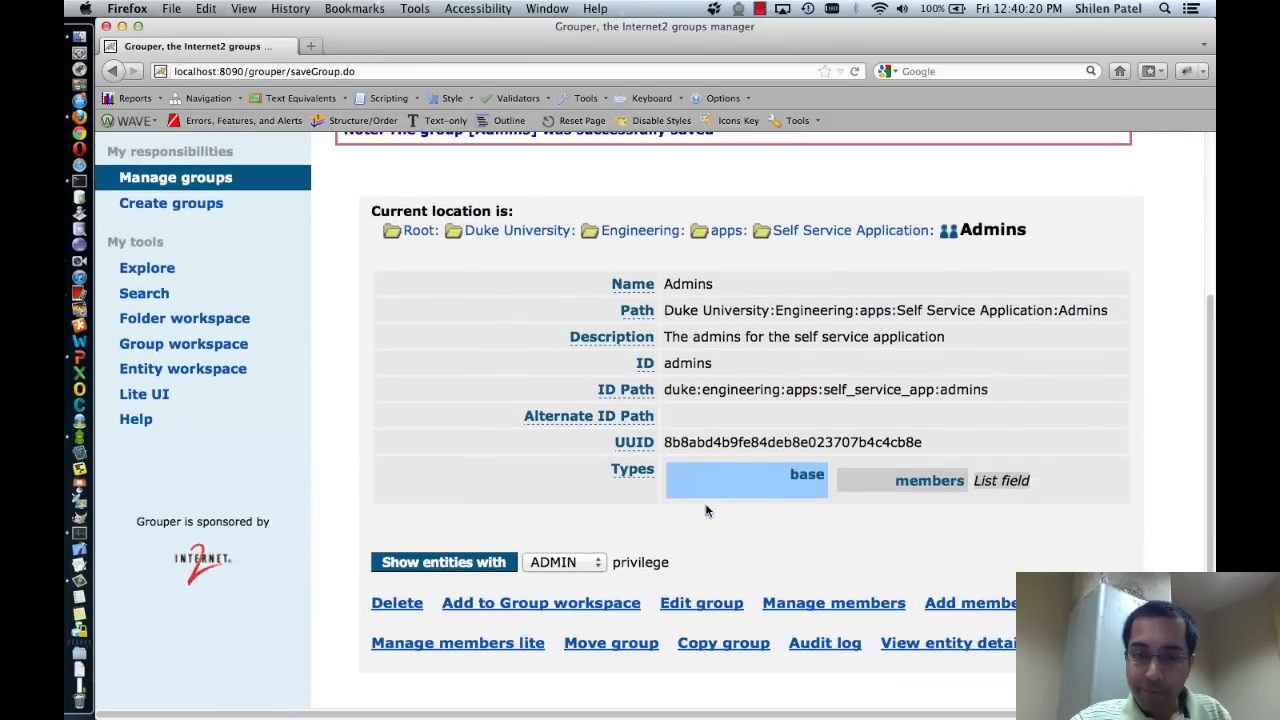
{"action": "left_click", "coordinate": [393, 608]}
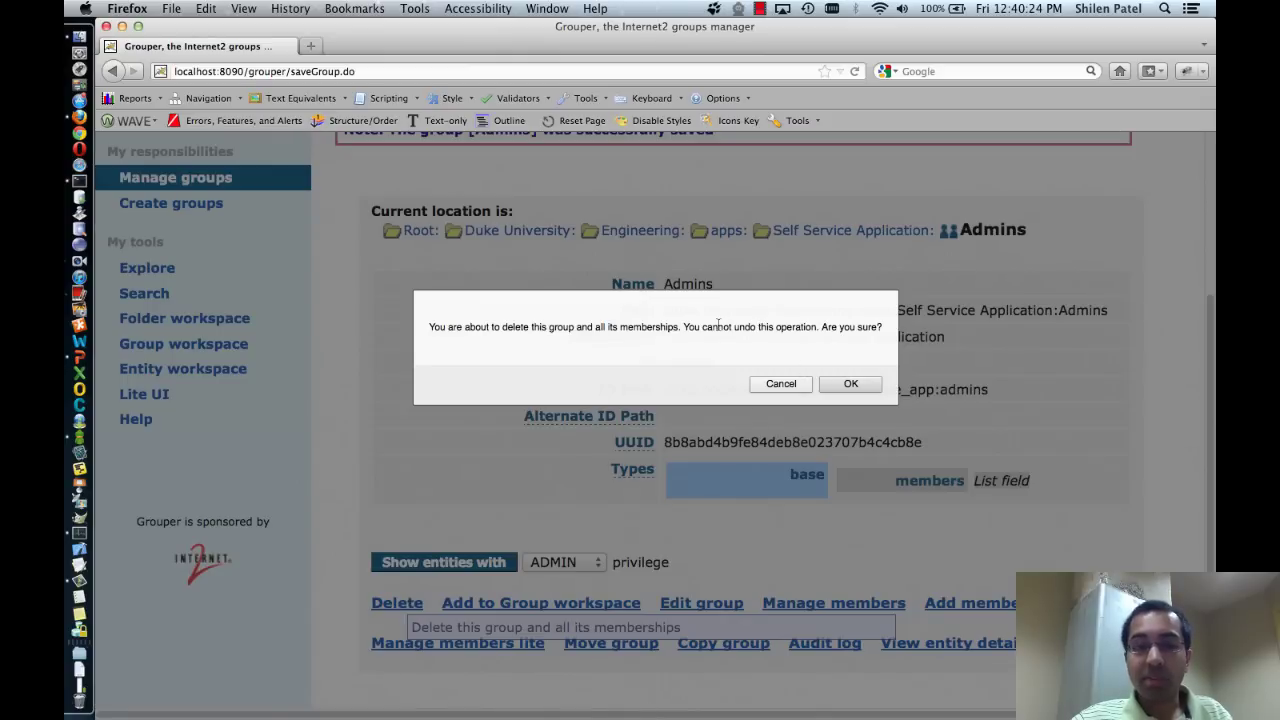
{"action": "left_click", "coordinate": [771, 387]}
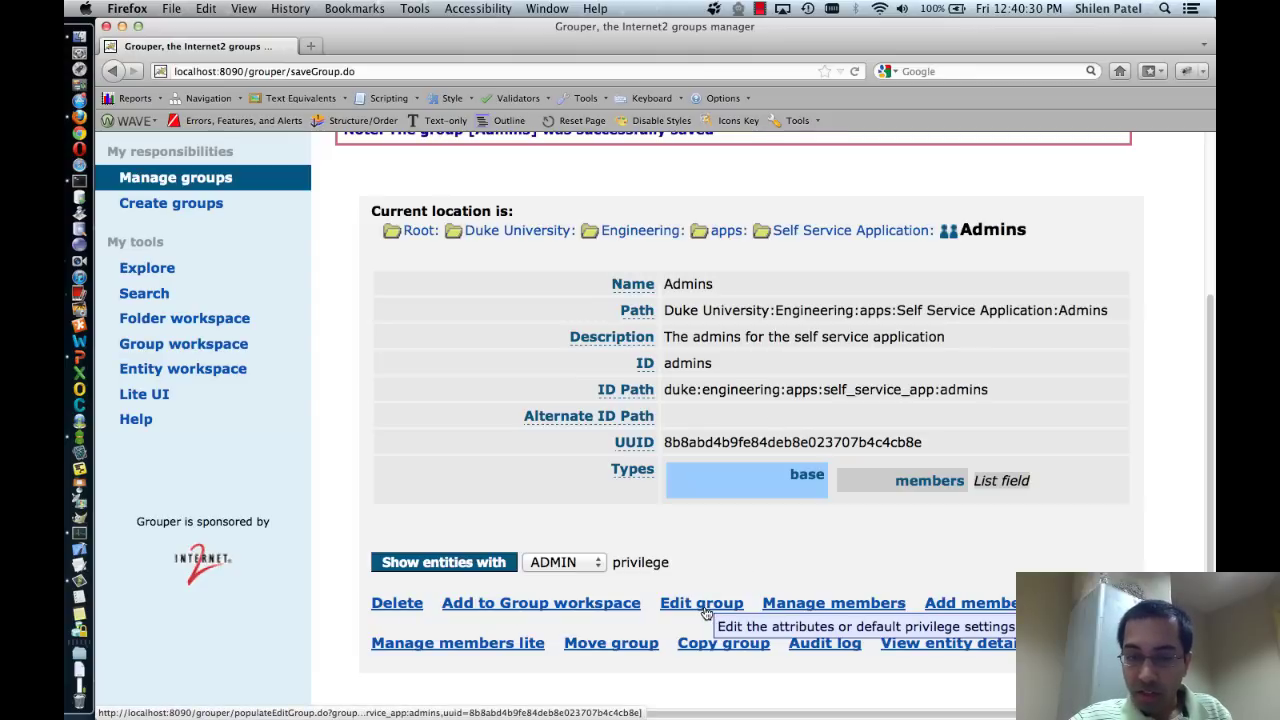
Review the Admins group's editable attributes, including its alternate ID path, and return to the group summary without saving
{"action": "left_click", "coordinate": [705, 605]}
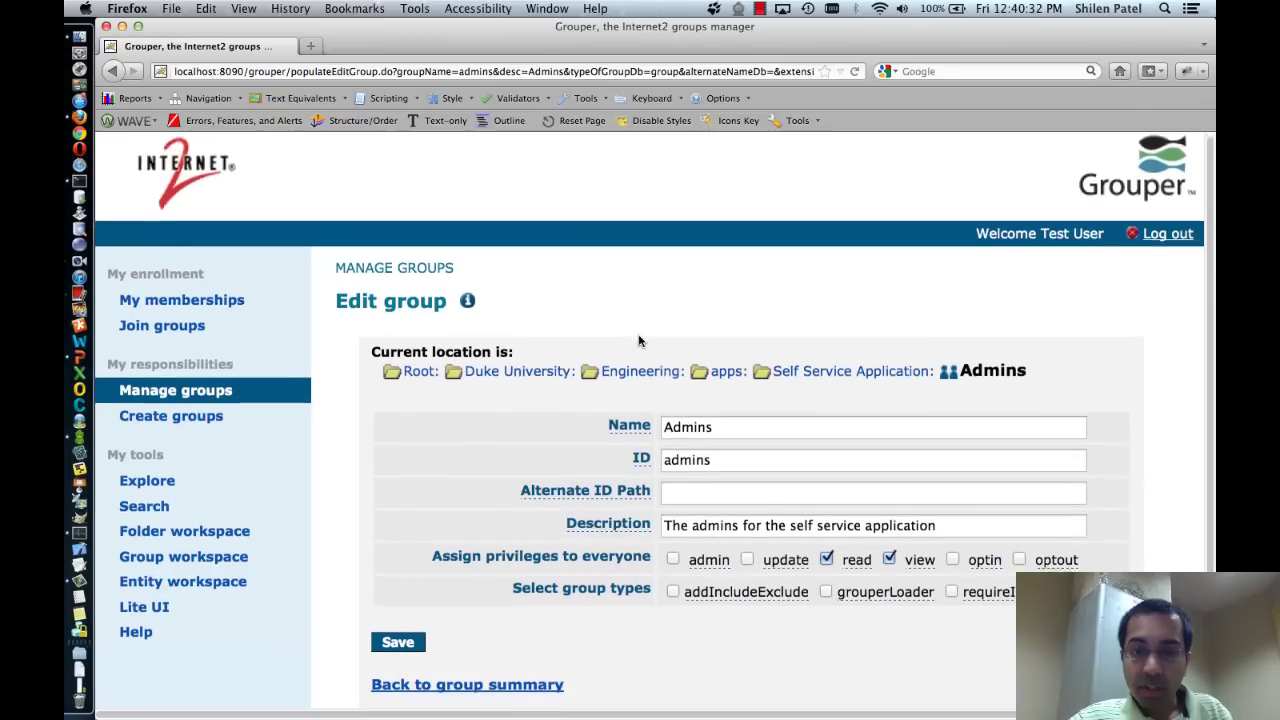
{"action": "scroll", "coordinate": [640, 341], "scroll_direction": "down", "scroll_amount": 2}
{"action": "scroll", "coordinate": [640, 341], "scroll_direction": "down", "scroll_amount": 1}
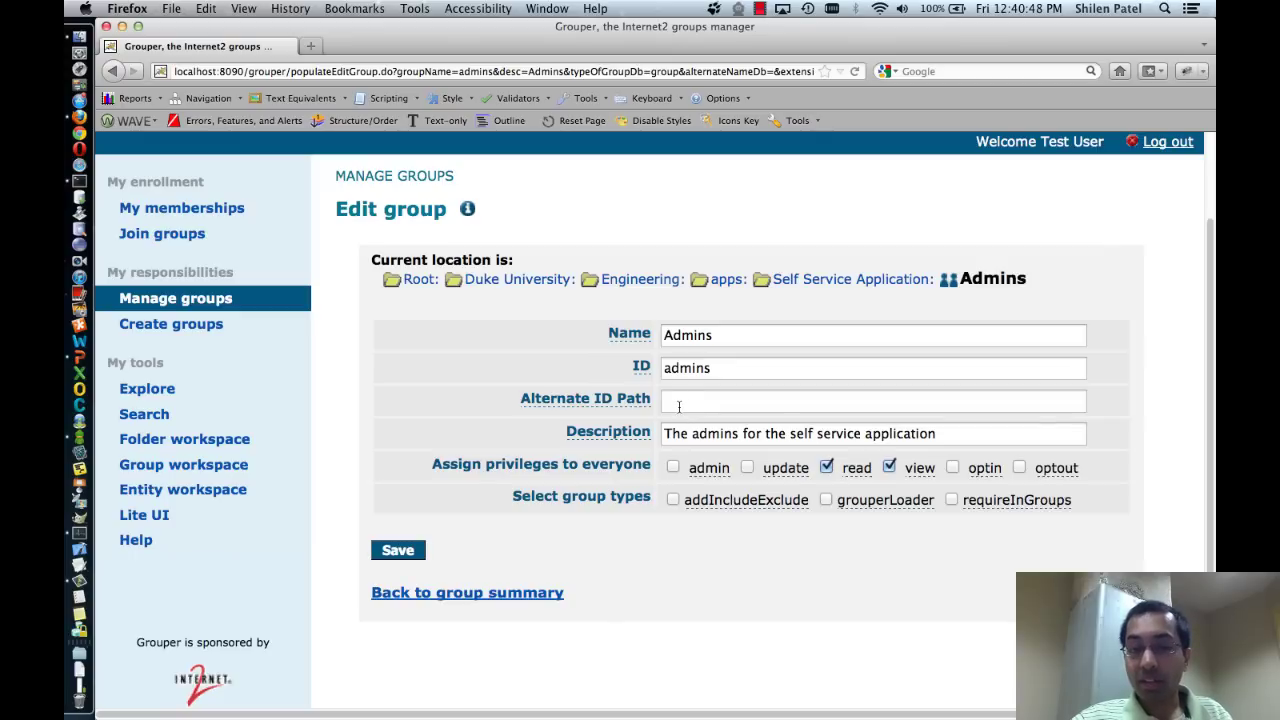
{"action": "mouse_move", "coordinate": [627, 404]}
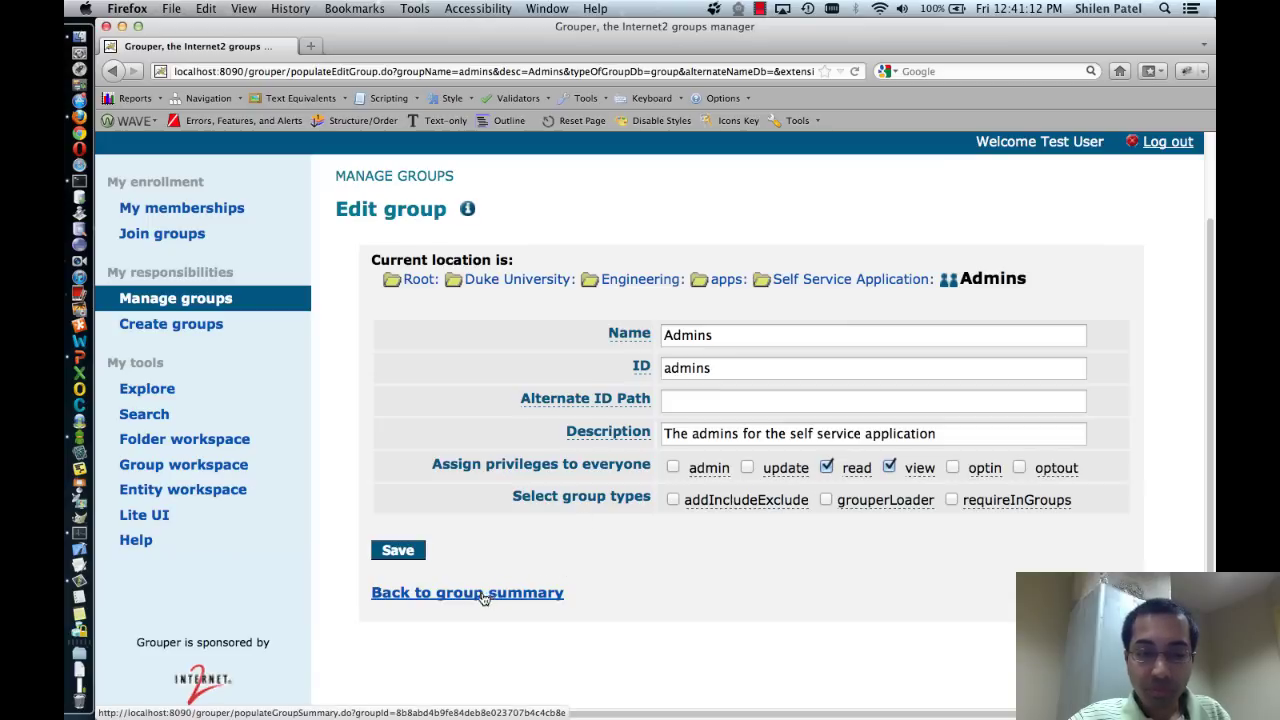
{"action": "left_click", "coordinate": [445, 595]}
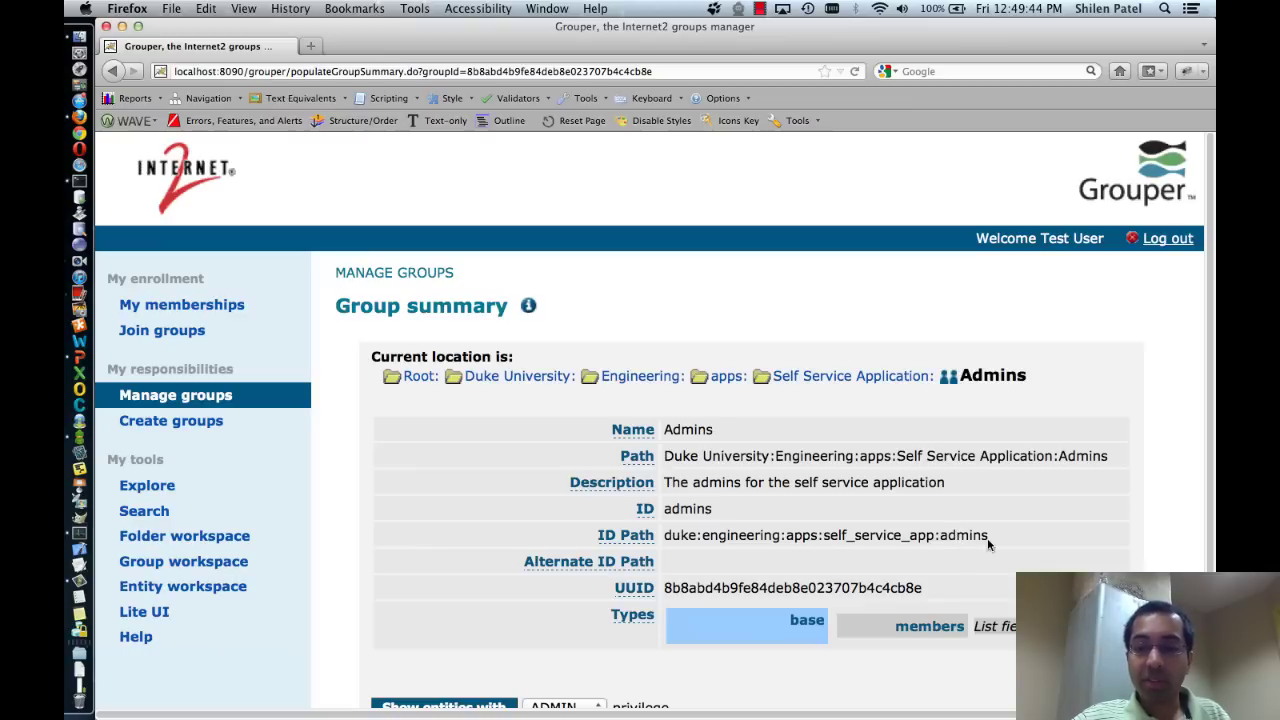
Review the privilege types available for the Admins group and list the entities with the ADMIN privilege
{"action": "scroll", "coordinate": [970, 524], "scroll_direction": "down", "scroll_amount": 1}
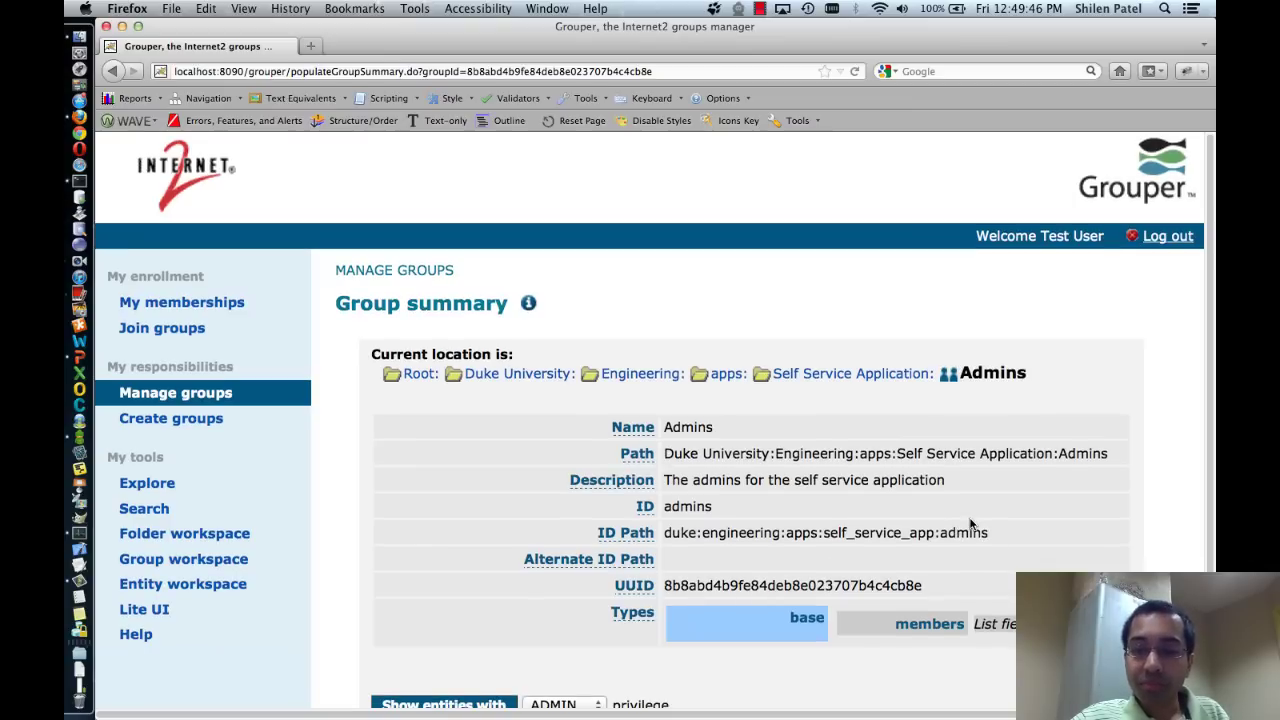
{"action": "scroll", "coordinate": [970, 524], "scroll_direction": "down", "scroll_amount": 3}
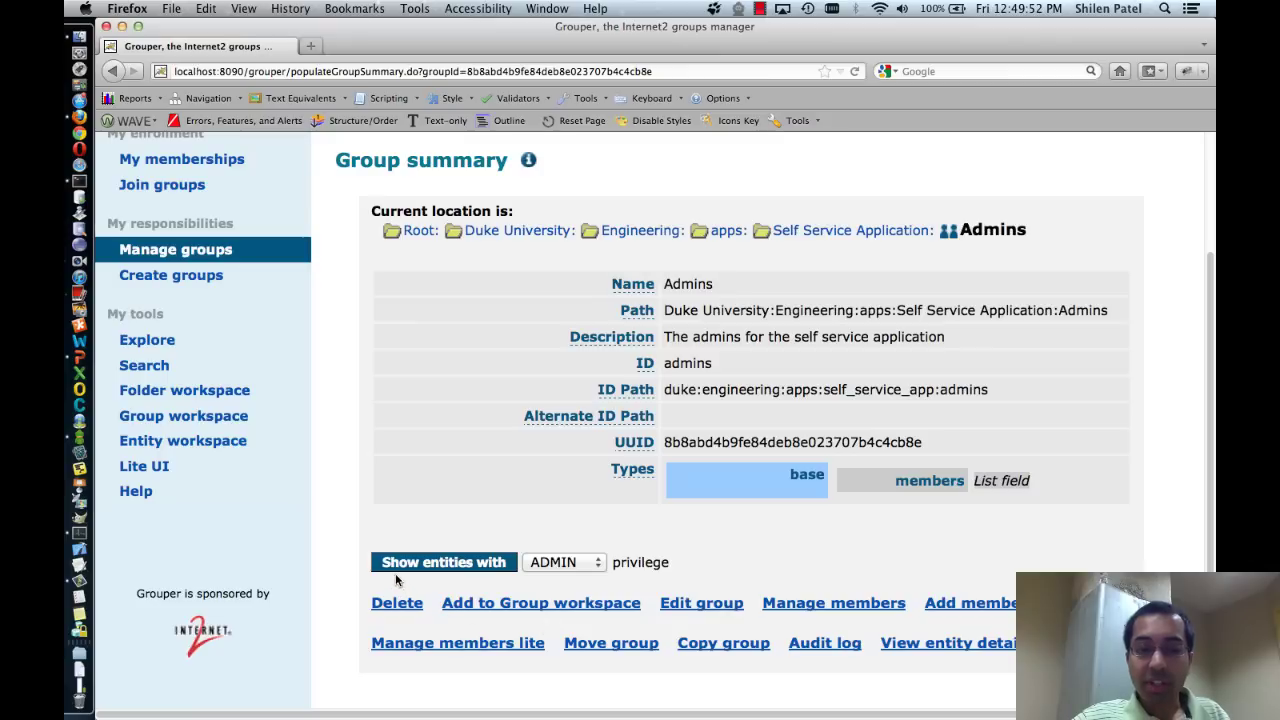
{"action": "left_click", "coordinate": [575, 568]}
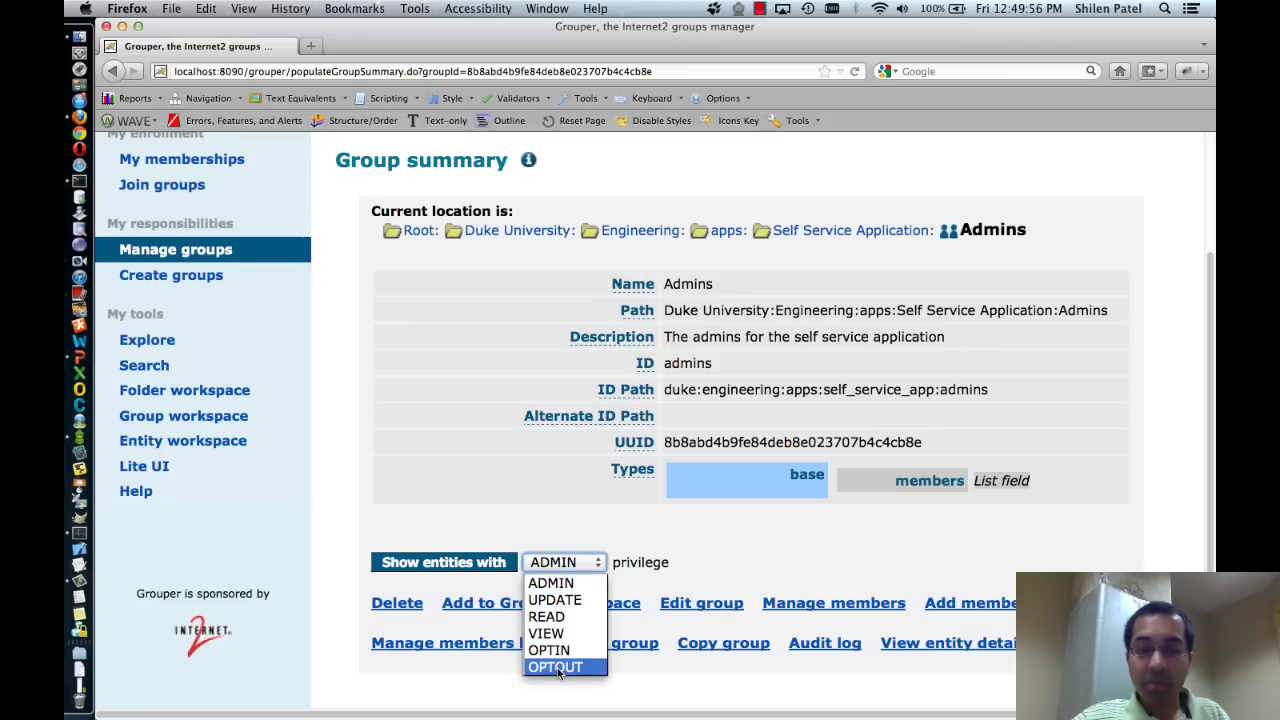
{"action": "left_click", "coordinate": [698, 558]}
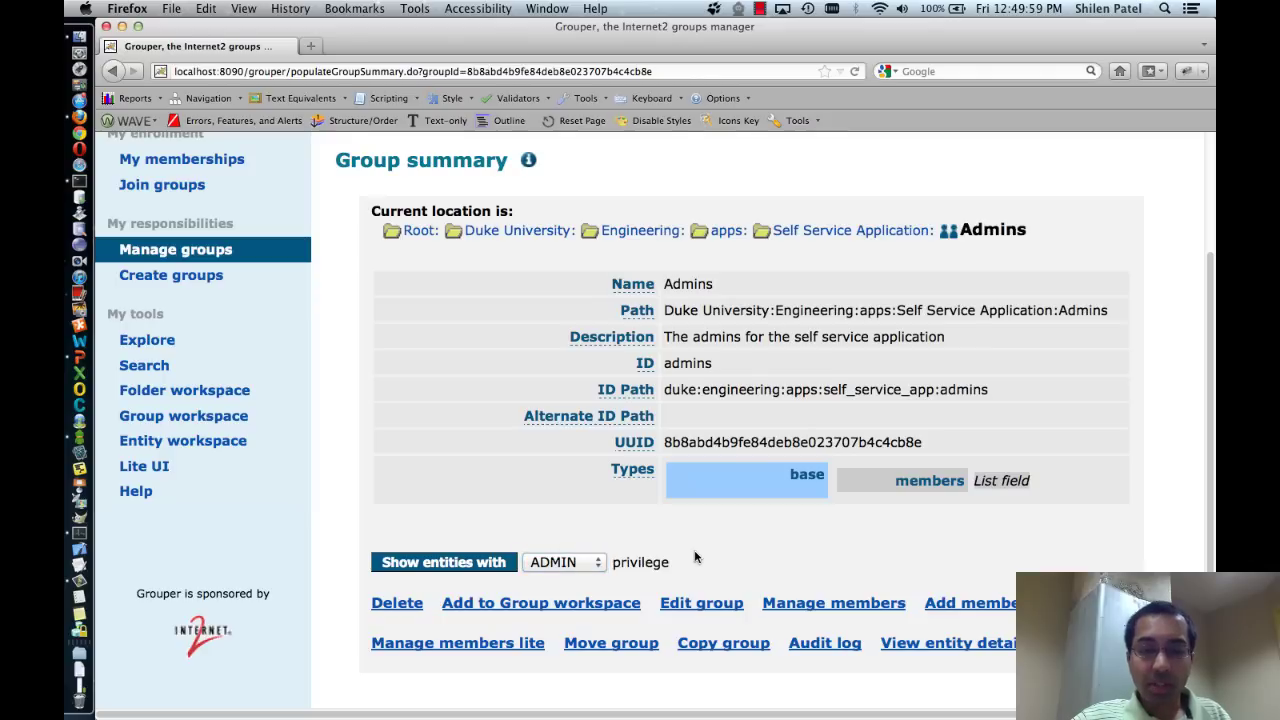
{"action": "left_click", "coordinate": [467, 567]}
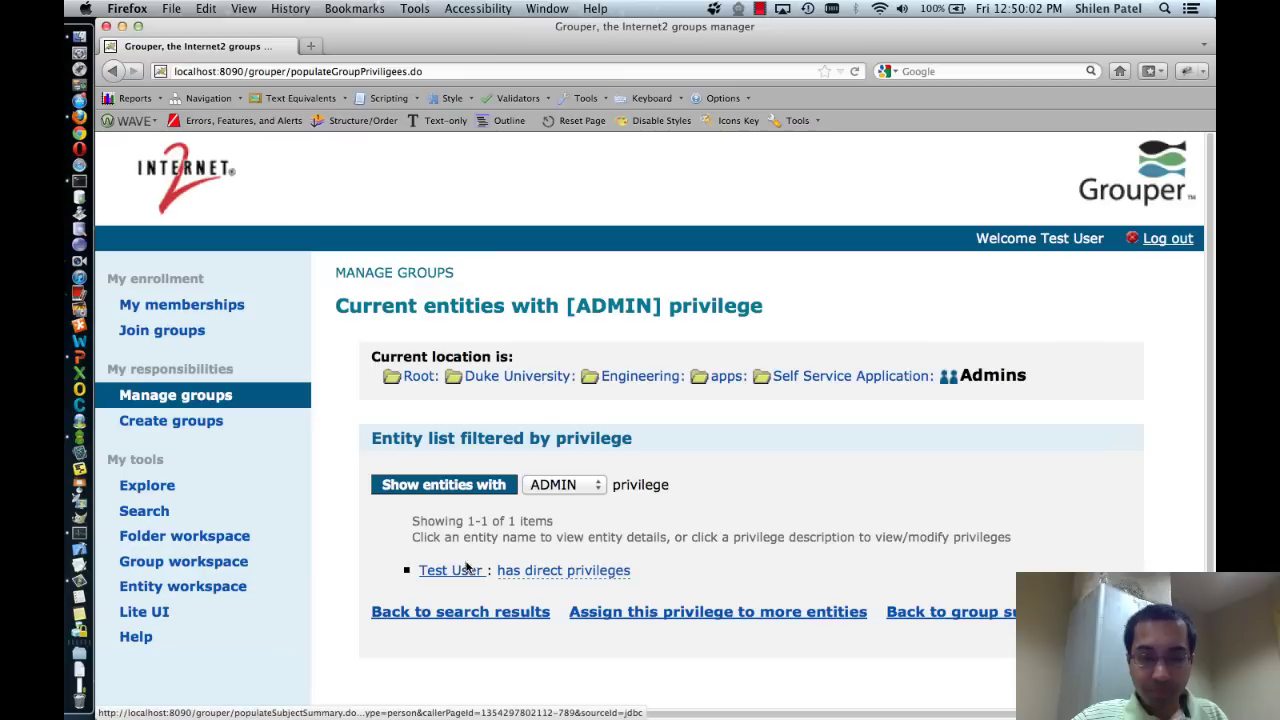
{"action": "scroll", "coordinate": [495, 528], "scroll_direction": "down", "scroll_amount": 2}
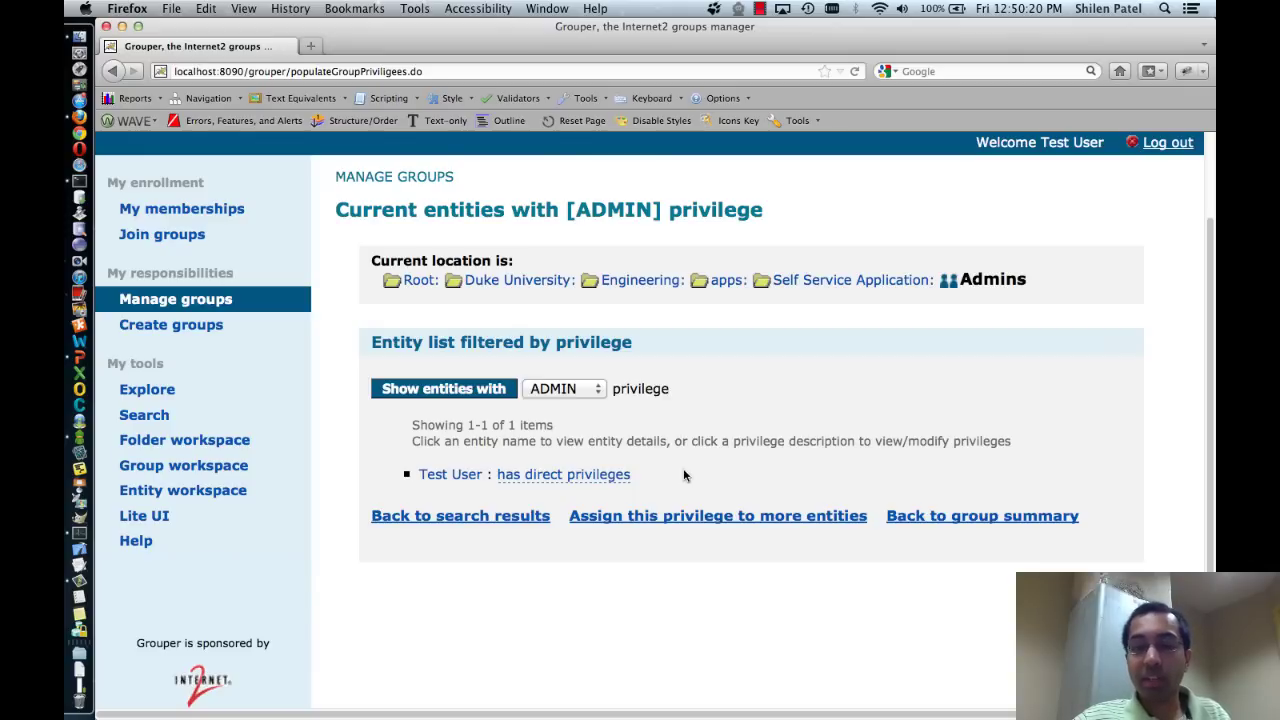
{"action": "scroll", "coordinate": [683, 475], "scroll_direction": "down", "scroll_amount": 1}
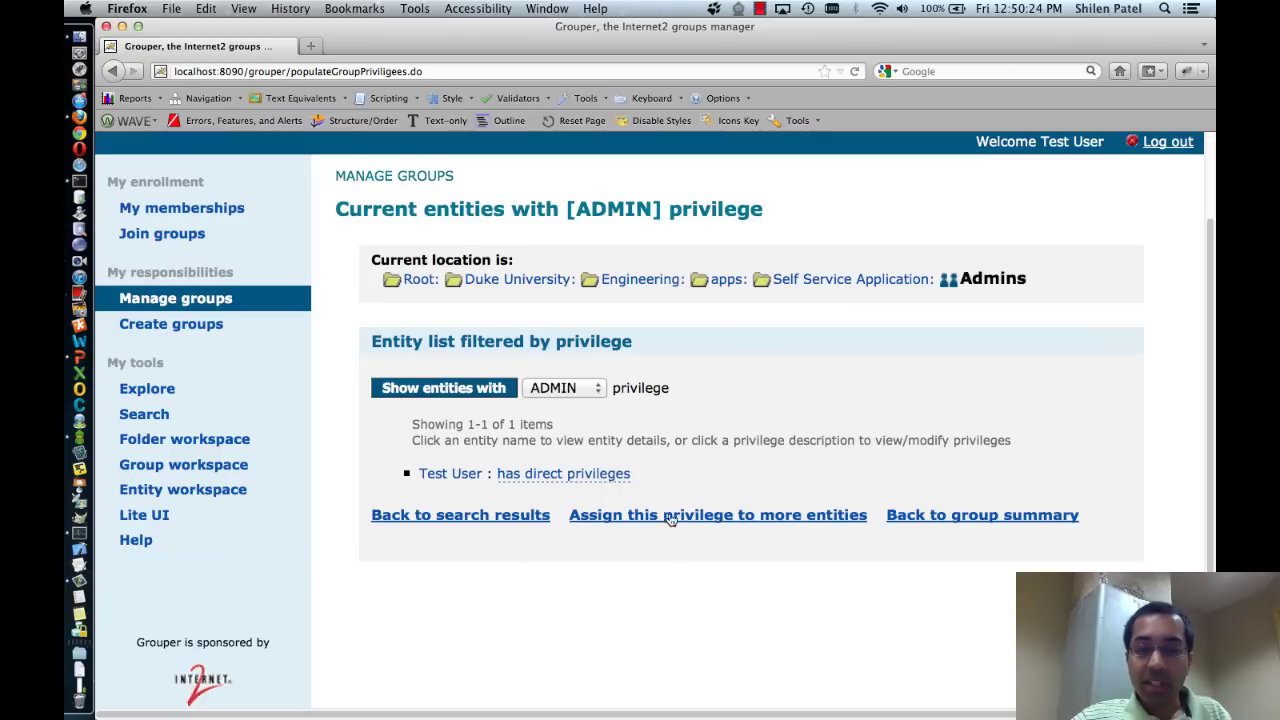
Begin assigning the ADMIN privilege on the Admins group to more entities and search people or groups for testUser
{"action": "left_click", "coordinate": [700, 517]}
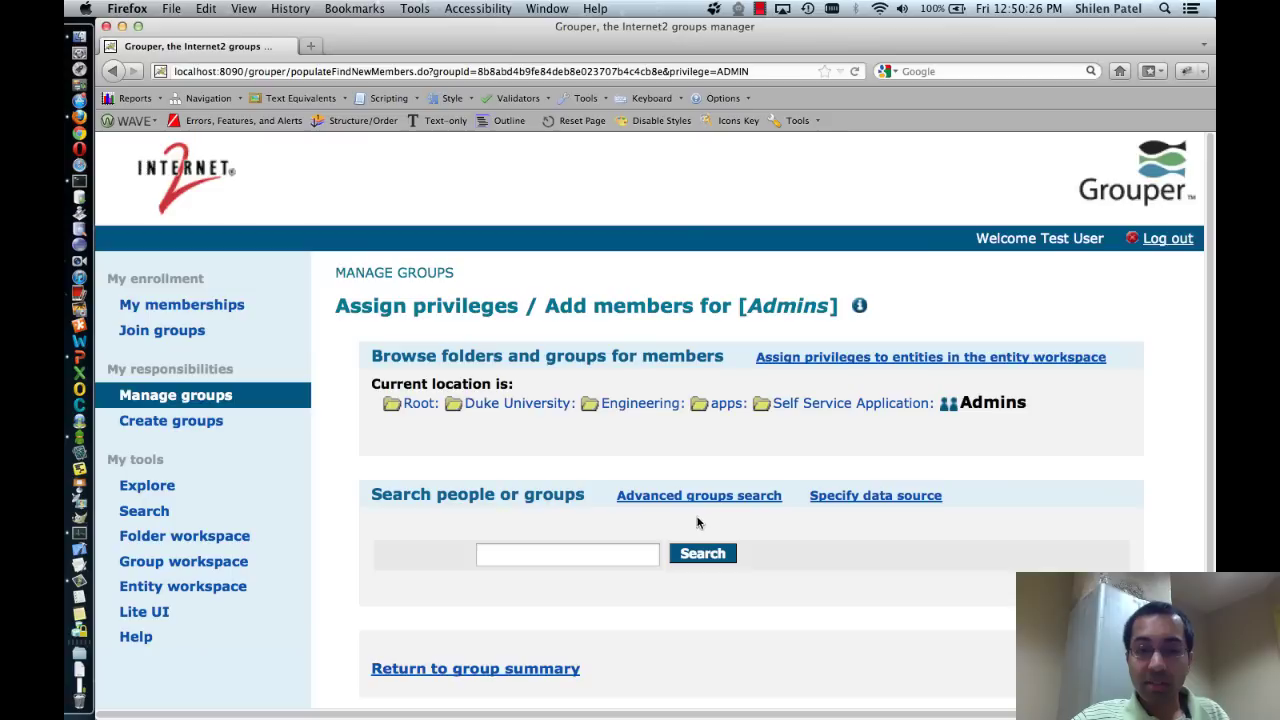
{"action": "scroll", "coordinate": [575, 575], "scroll_direction": "down", "scroll_amount": 2}
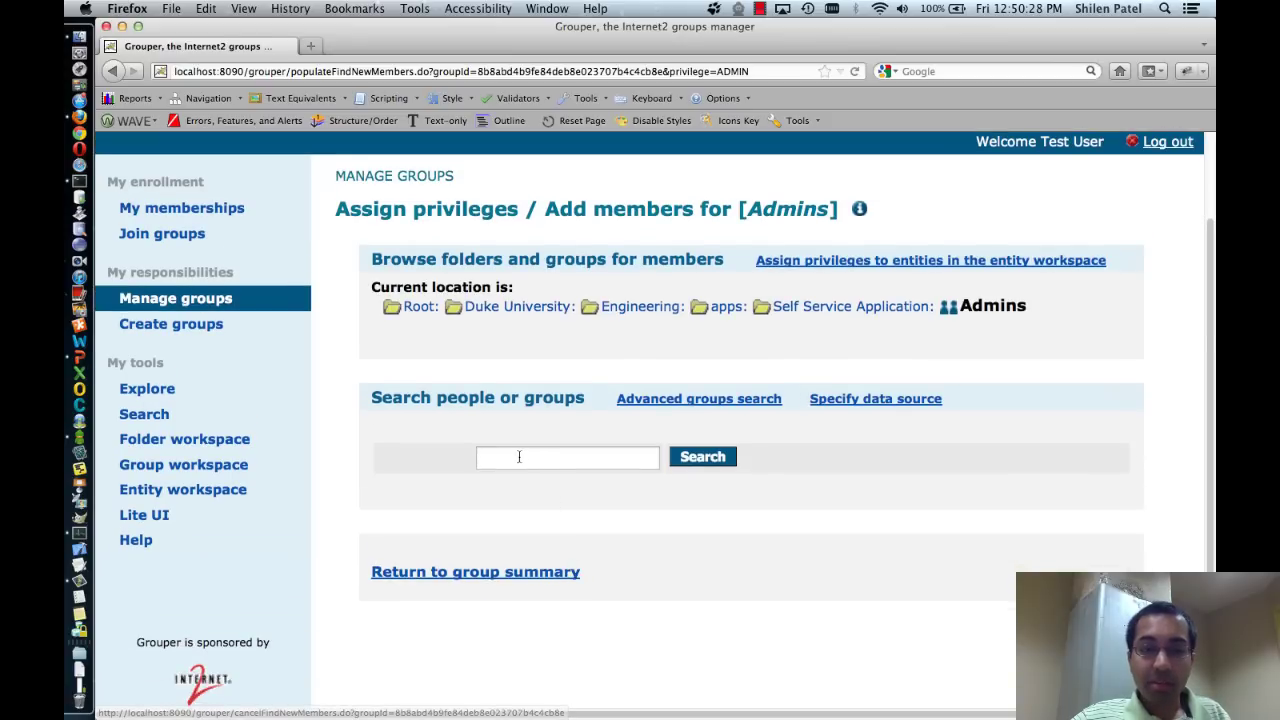
{"action": "left_click", "coordinate": [518, 457]}
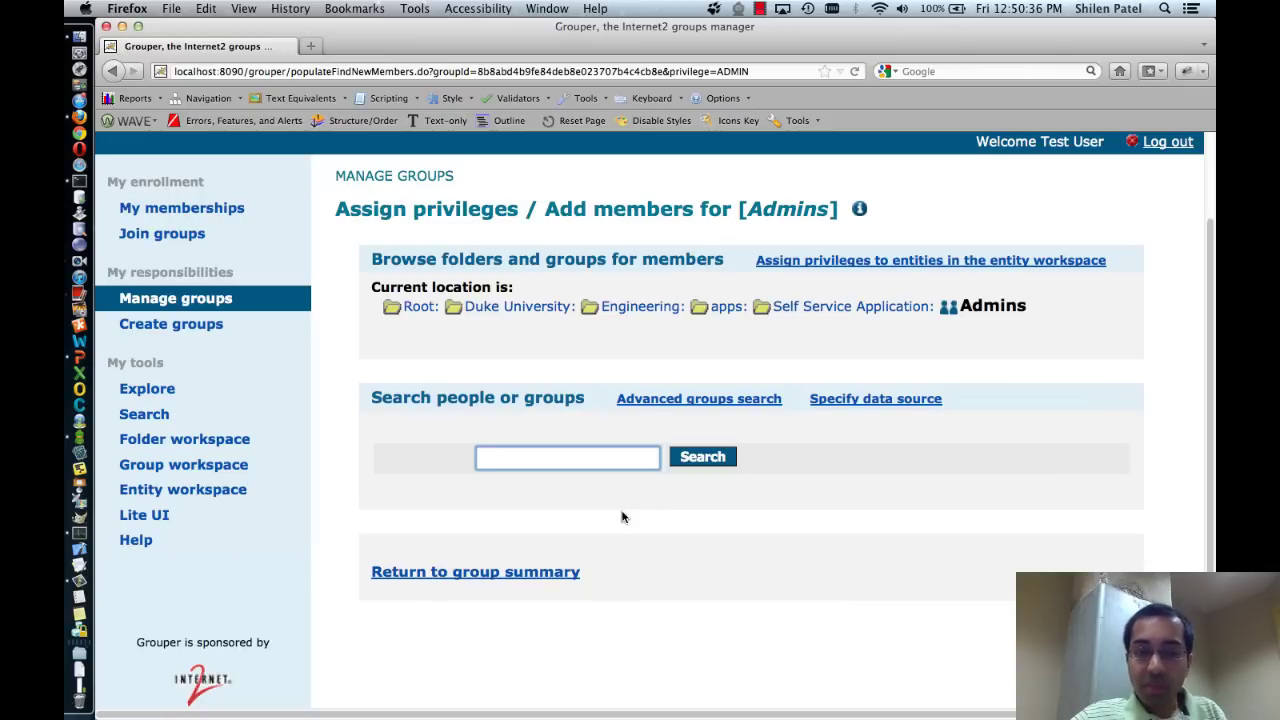
{"action": "type", "text": "testUser"}
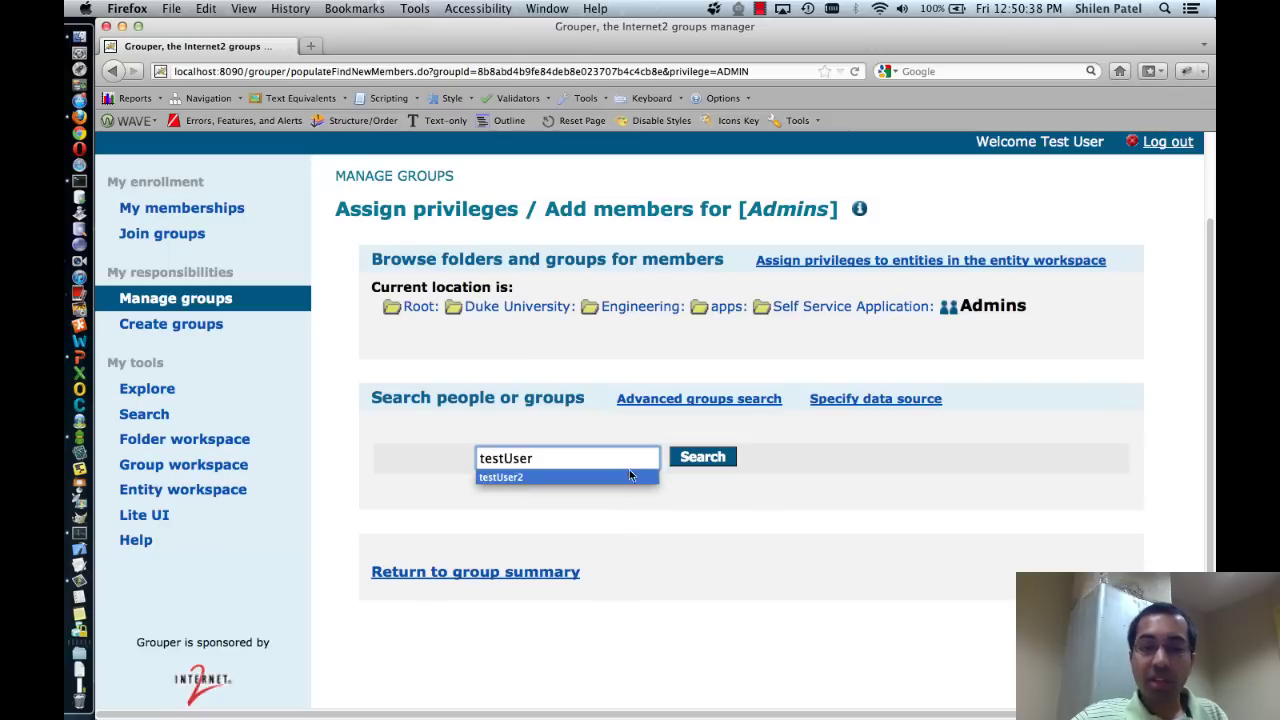
{"action": "key", "text": "Escape"}
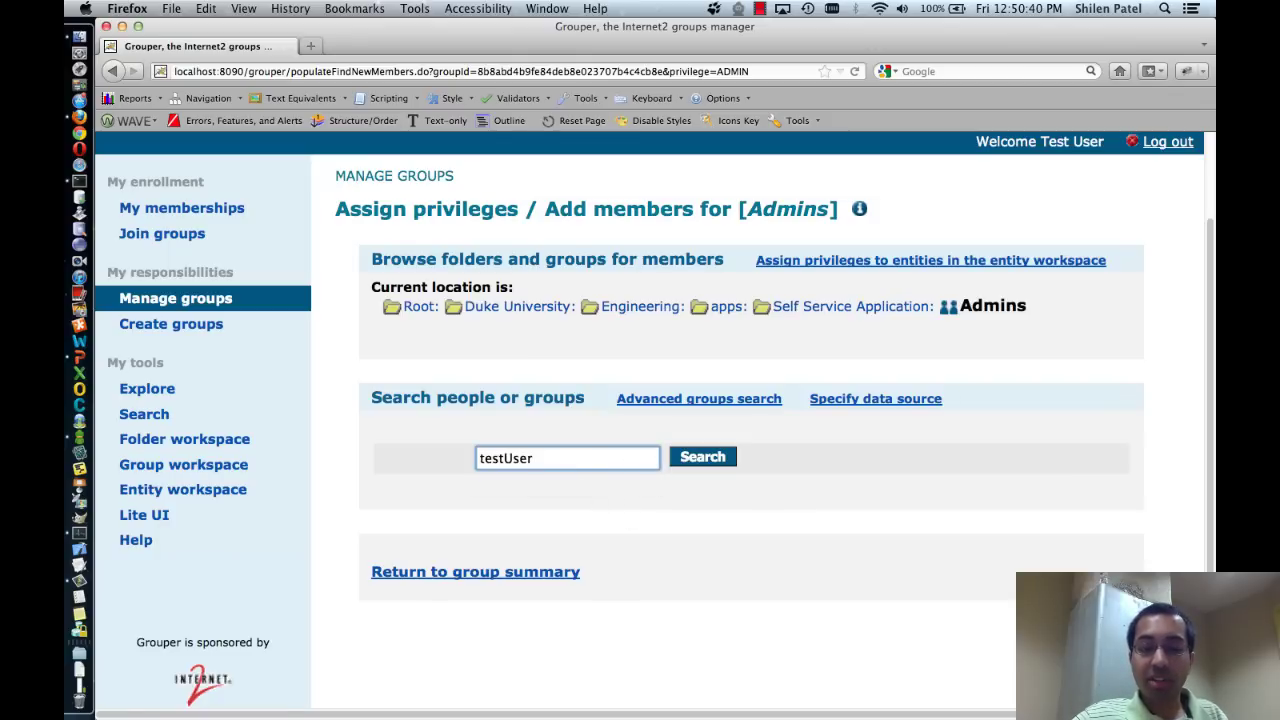
{"action": "key", "text": "Return"}
{"action": "scroll", "coordinate": [607, 518], "scroll_direction": "down", "scroll_amount": 2}
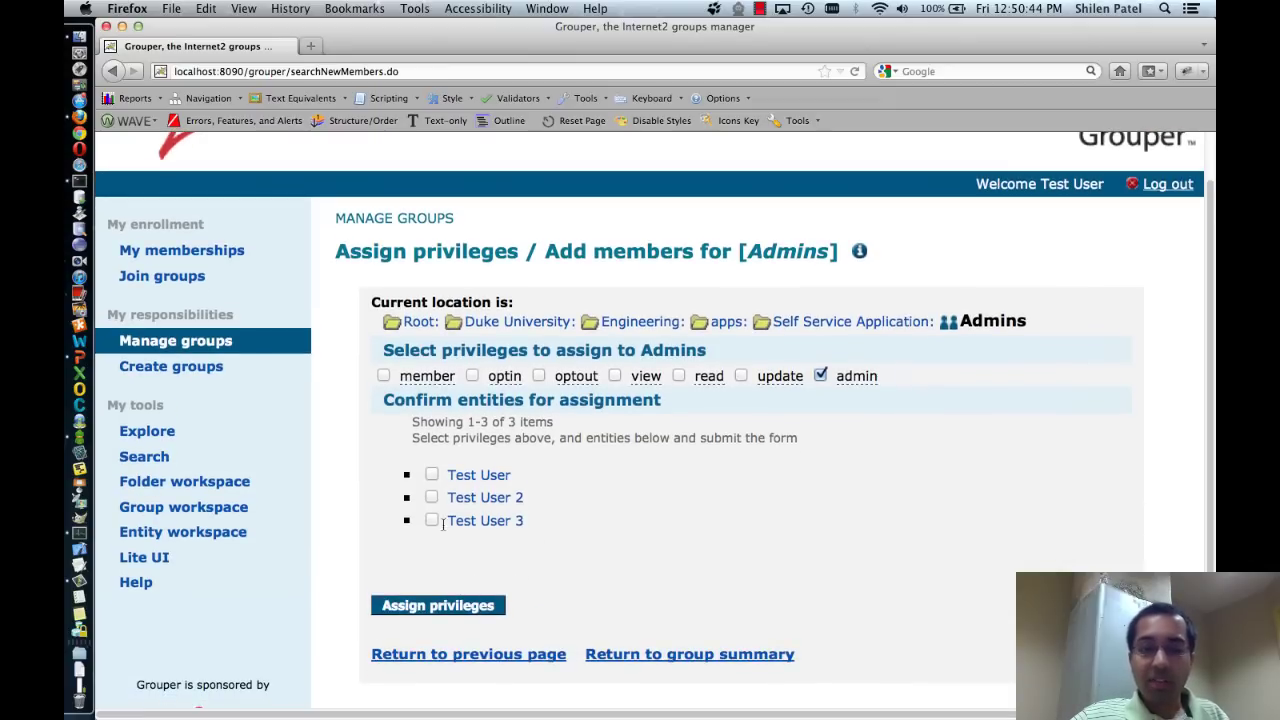
Assign the admin privilege on the Admins group to Test User 2
{"action": "left_click", "coordinate": [431, 497]}
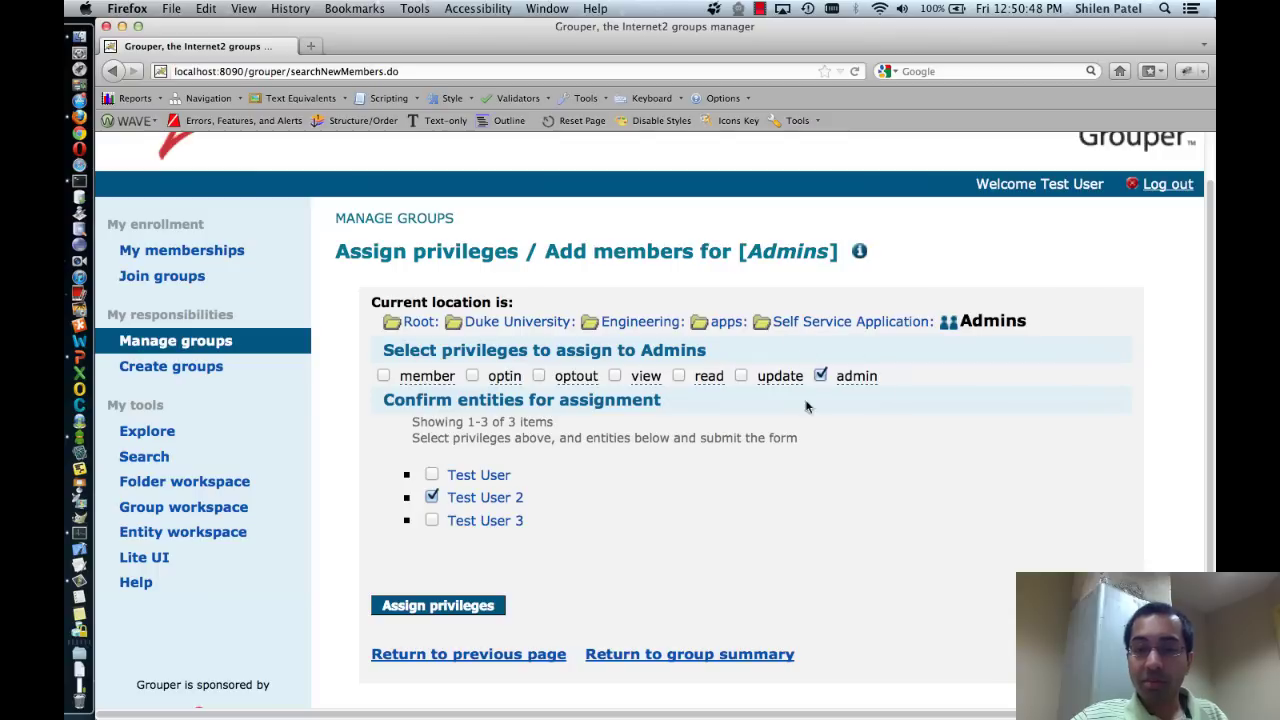
{"action": "scroll", "coordinate": [666, 528], "scroll_direction": "down", "scroll_amount": 1}
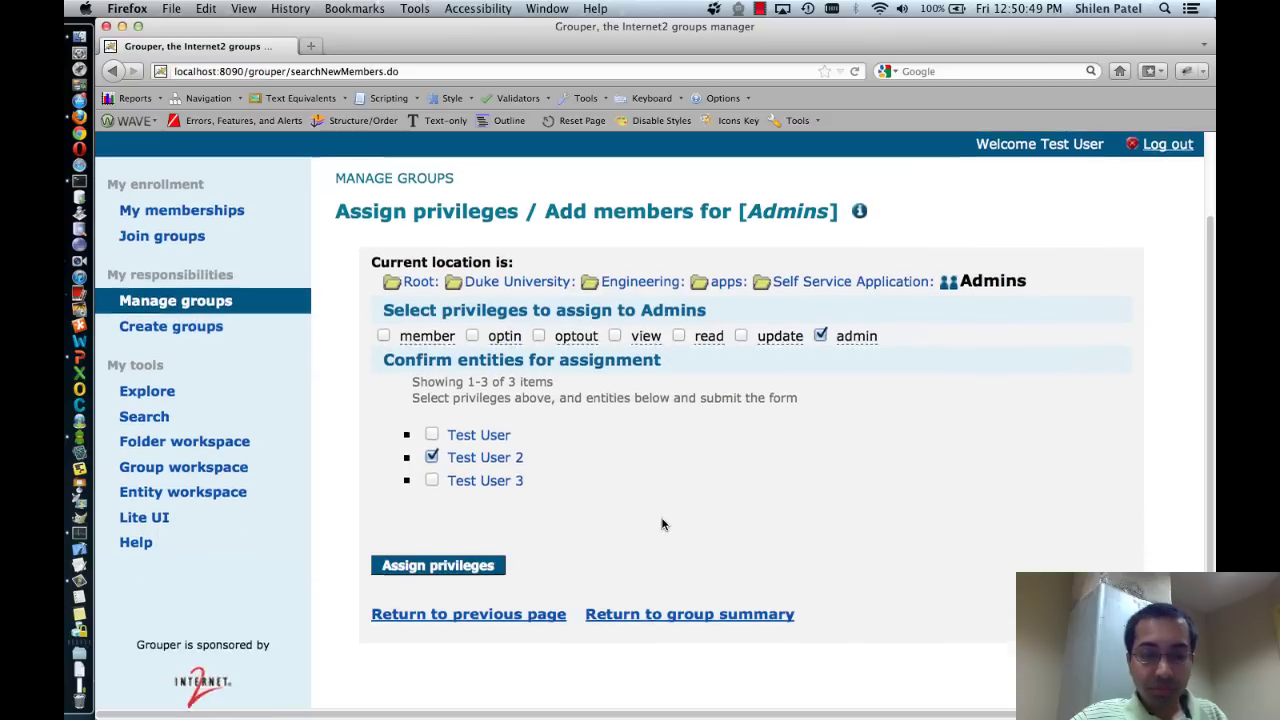
{"action": "left_click", "coordinate": [418, 566]}
{"action": "scroll", "coordinate": [629, 529], "scroll_direction": "down", "scroll_amount": 2}
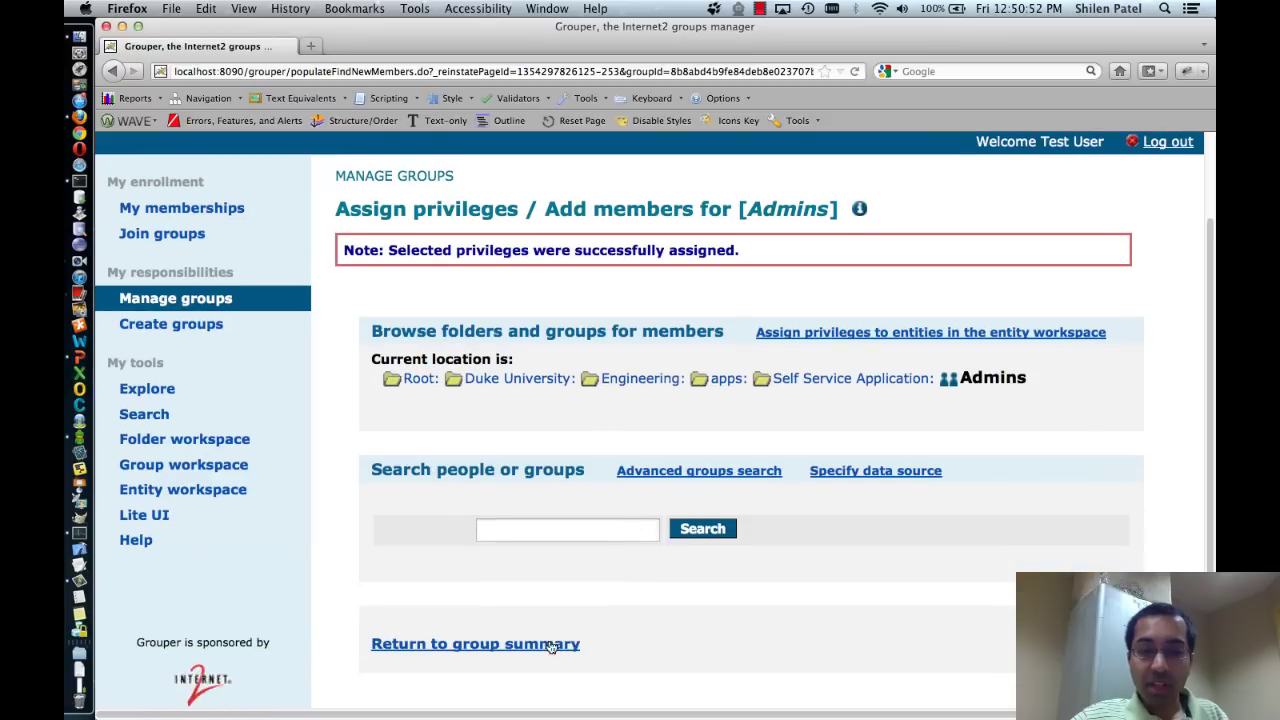
Return to the Admins group summary and check which entities now hold the ADMIN privilege
{"action": "left_click", "coordinate": [515, 650]}
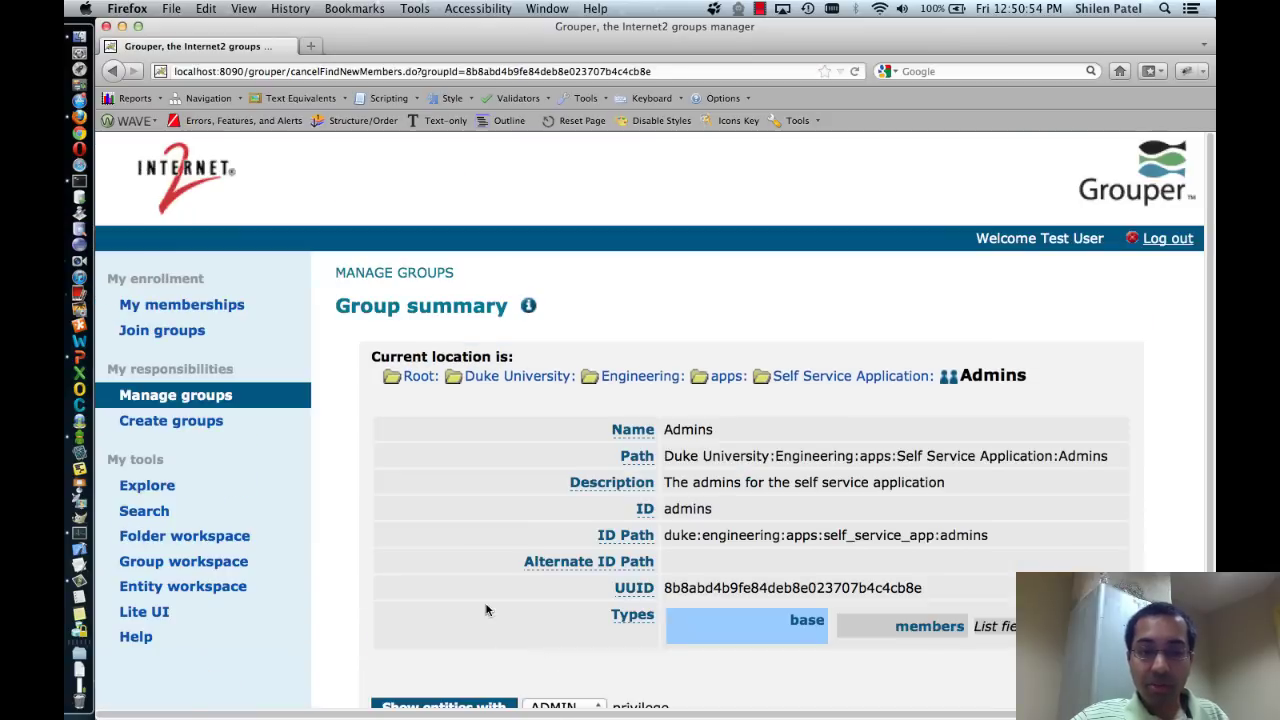
{"action": "scroll", "coordinate": [486, 610], "scroll_direction": "down", "scroll_amount": 2}
{"action": "left_click", "coordinate": [430, 566]}
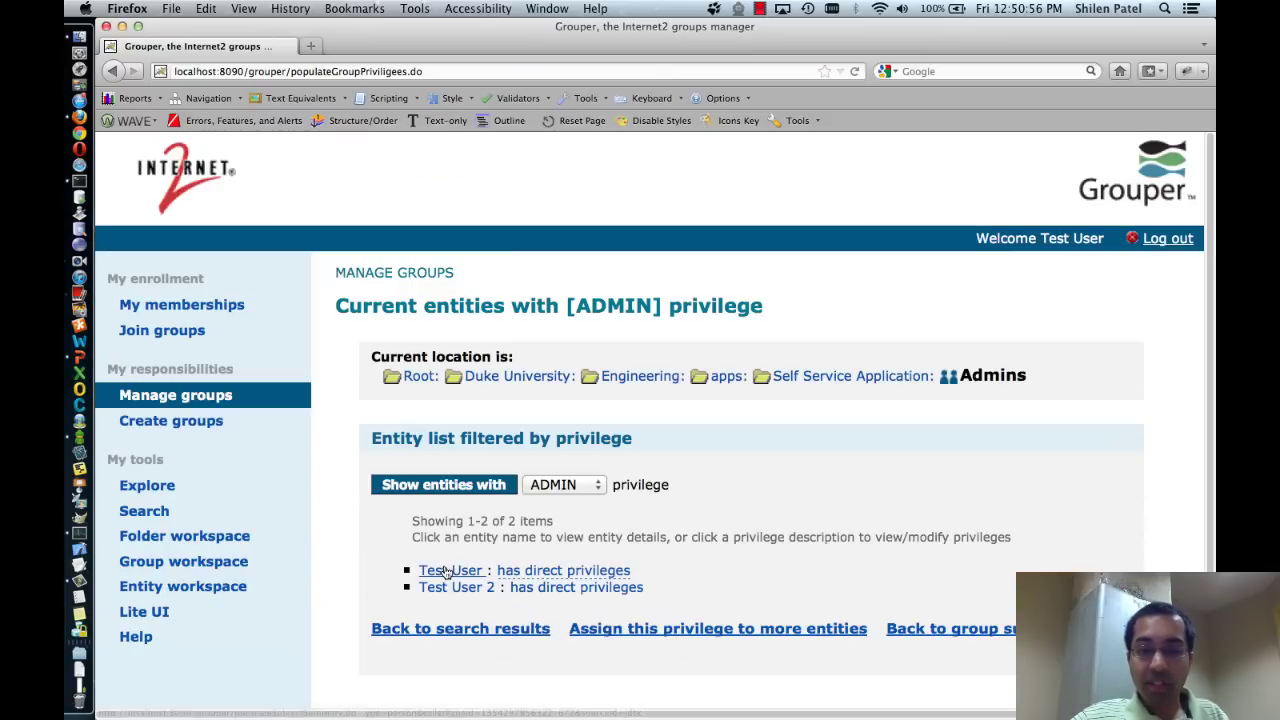
{"action": "scroll", "coordinate": [533, 502], "scroll_direction": "down", "scroll_amount": 2}
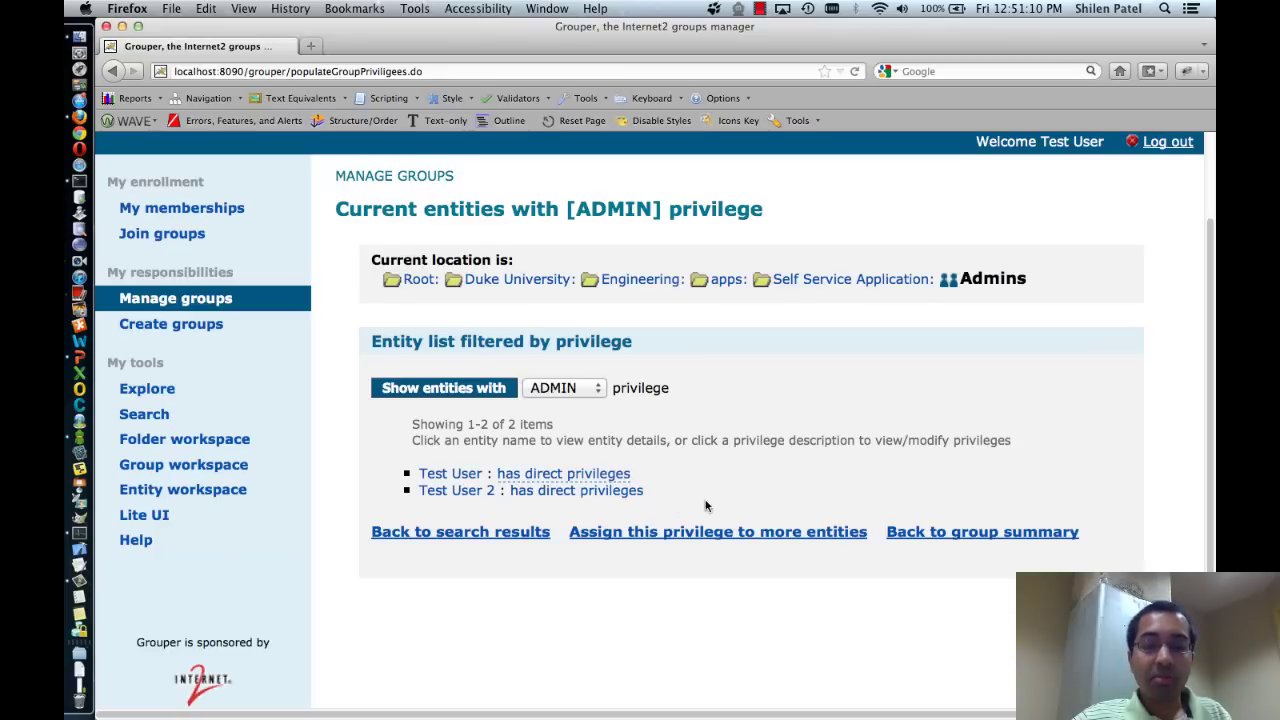
Remove the direct admin privilege on the Admins group from Test User 2 and return to the member list
{"action": "left_click", "coordinate": [562, 492]}
{"action": "scroll", "coordinate": [577, 498], "scroll_direction": "down", "scroll_amount": 2}
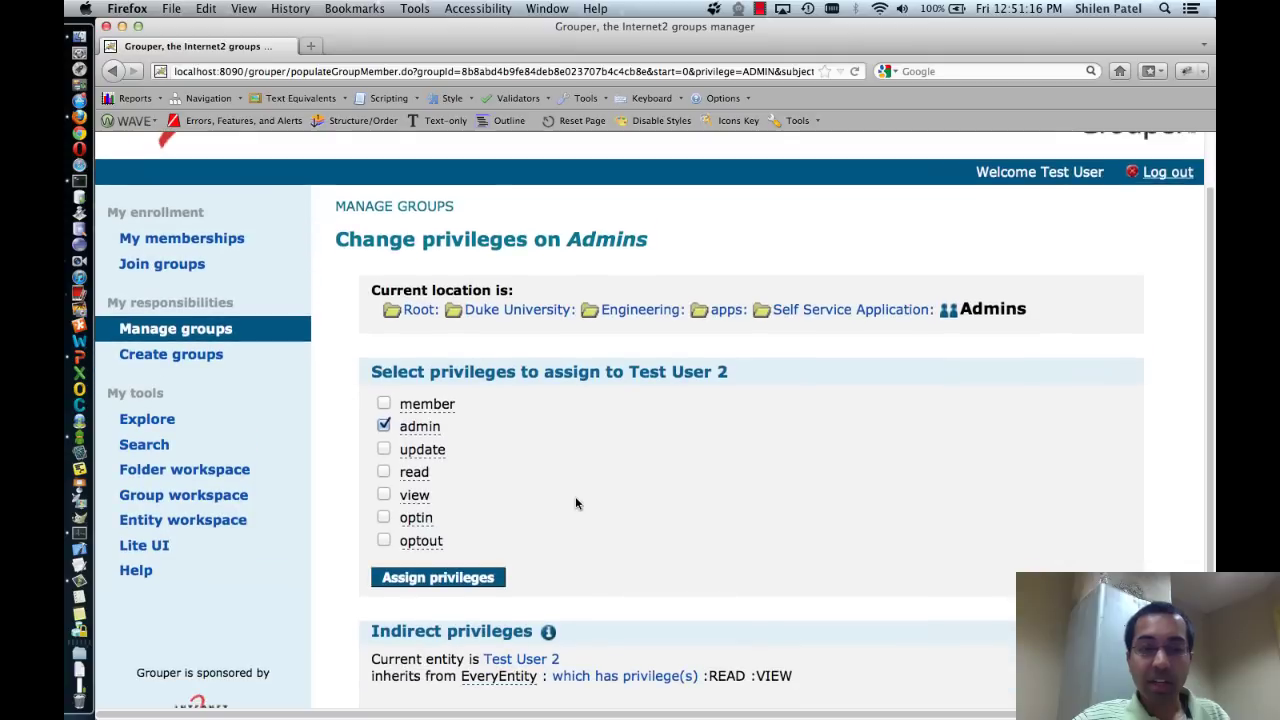
{"action": "left_click", "coordinate": [384, 426]}
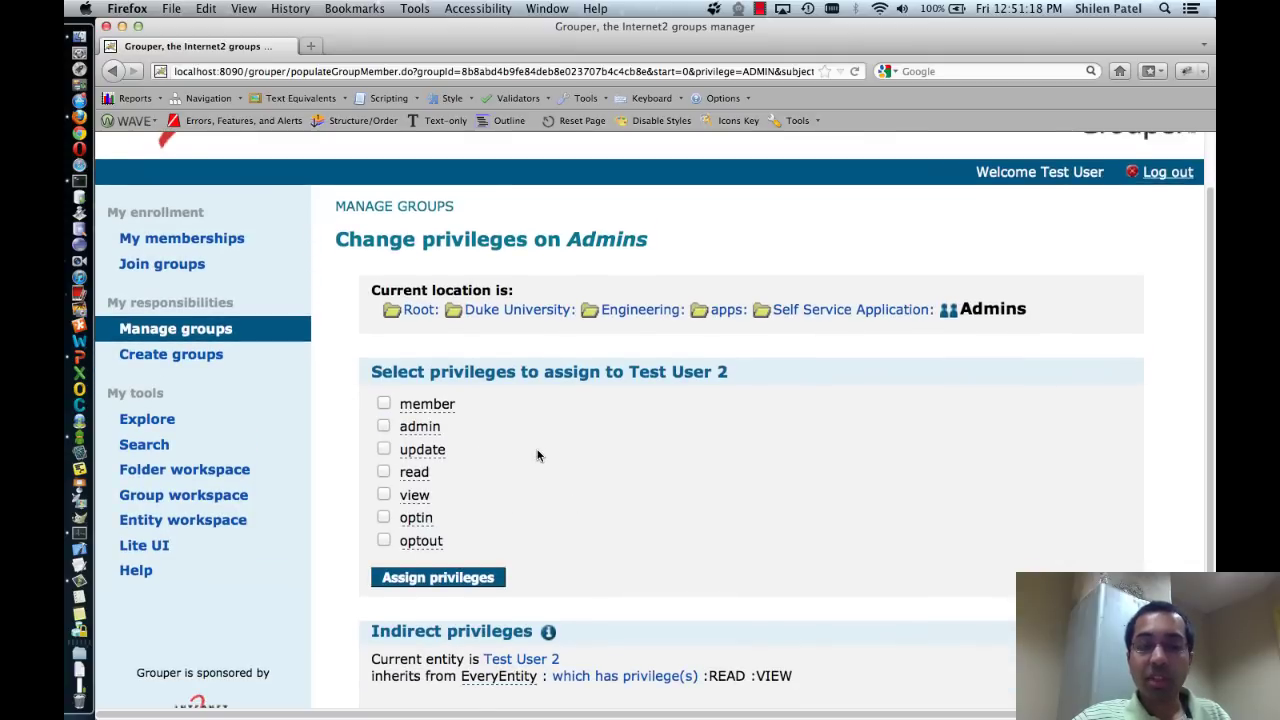
{"action": "scroll", "coordinate": [536, 453], "scroll_direction": "down", "scroll_amount": 2}
{"action": "left_click", "coordinate": [458, 512]}
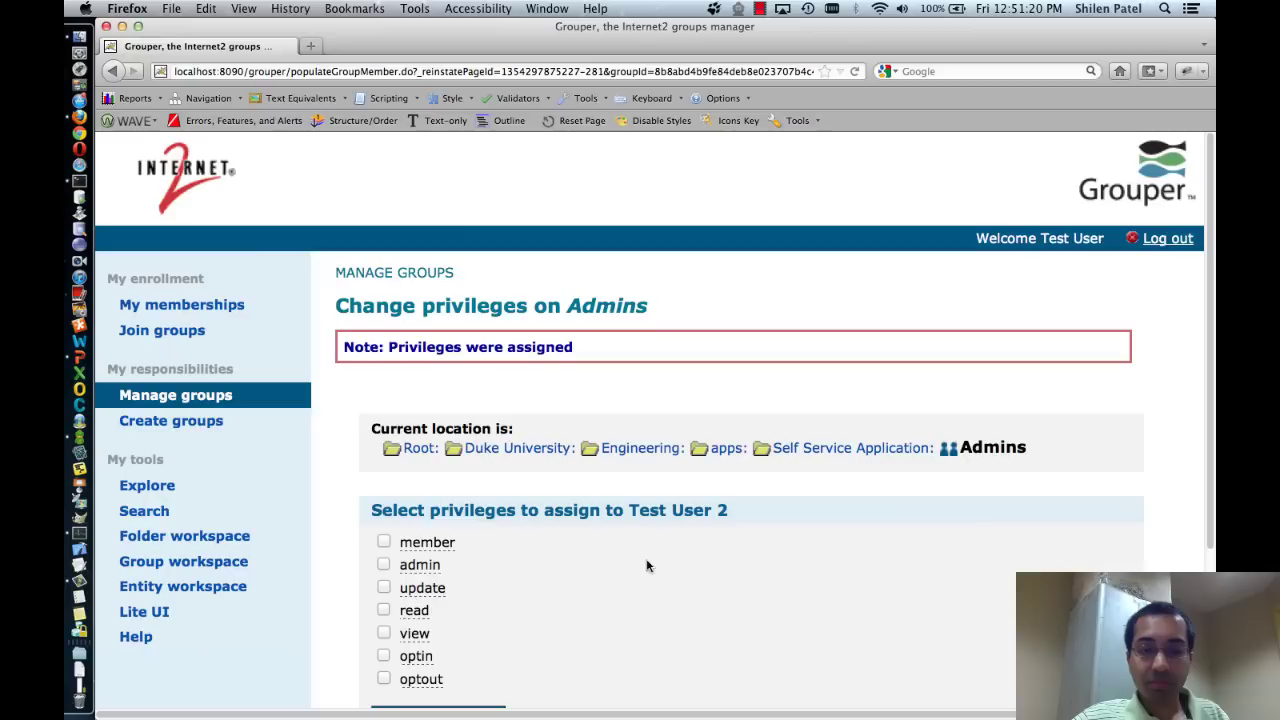
{"action": "scroll", "coordinate": [646, 566], "scroll_direction": "down", "scroll_amount": 2}
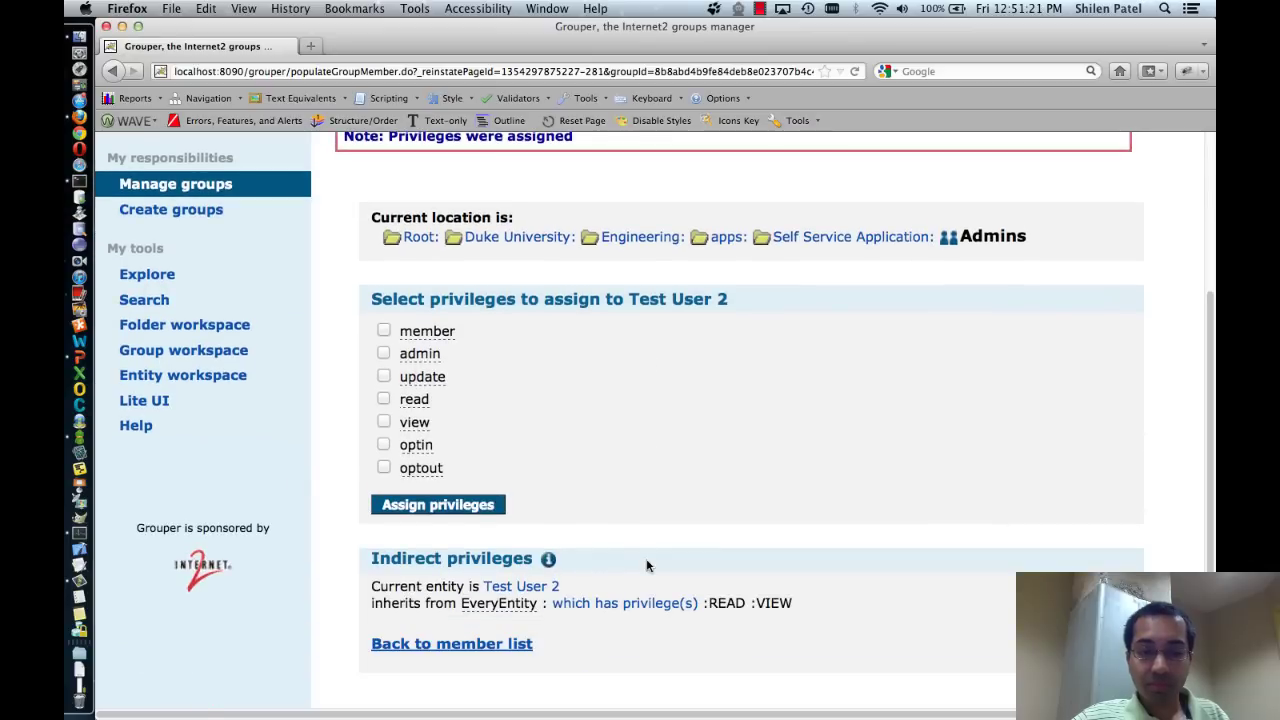
{"action": "left_click", "coordinate": [480, 645]}
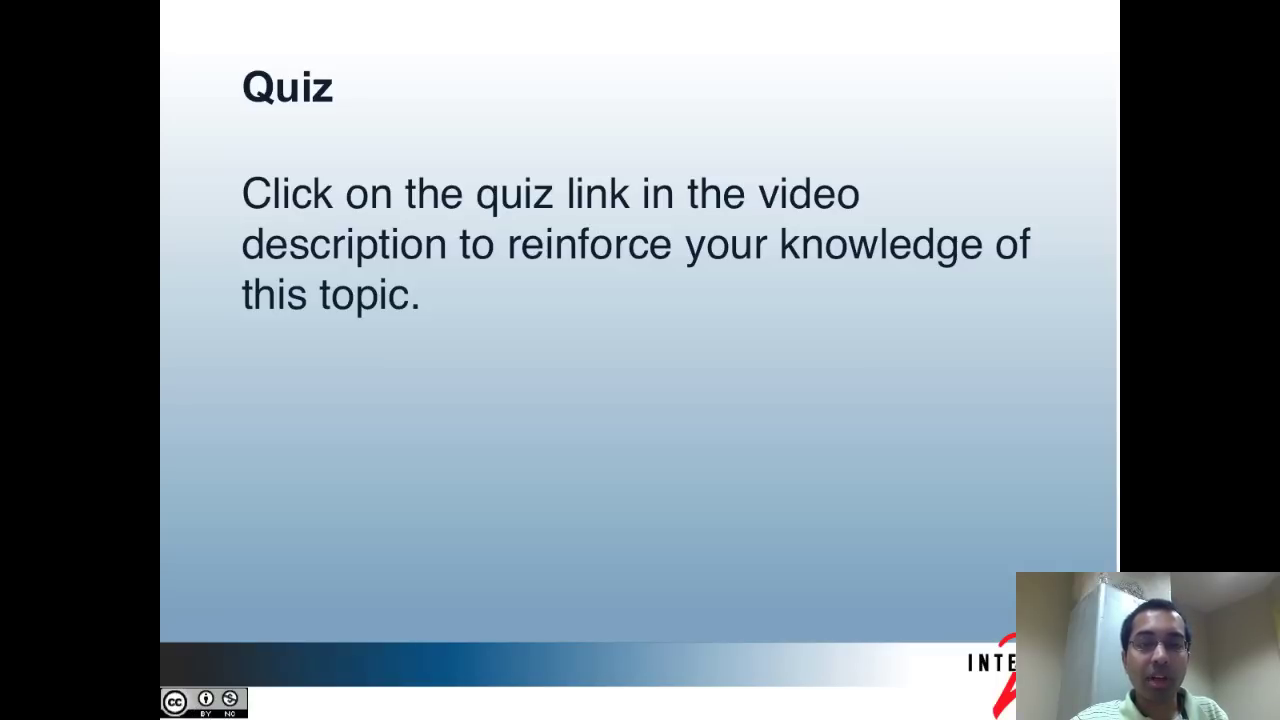
{"action": "key", "text": "Right"}
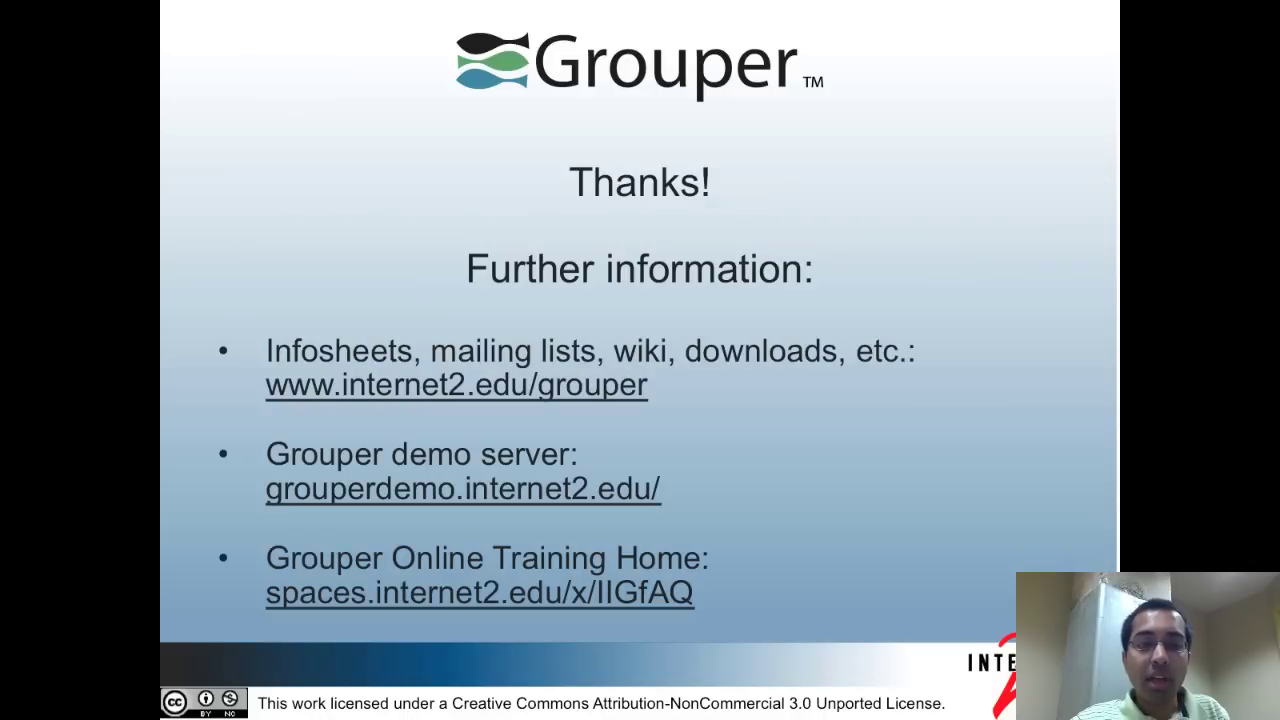